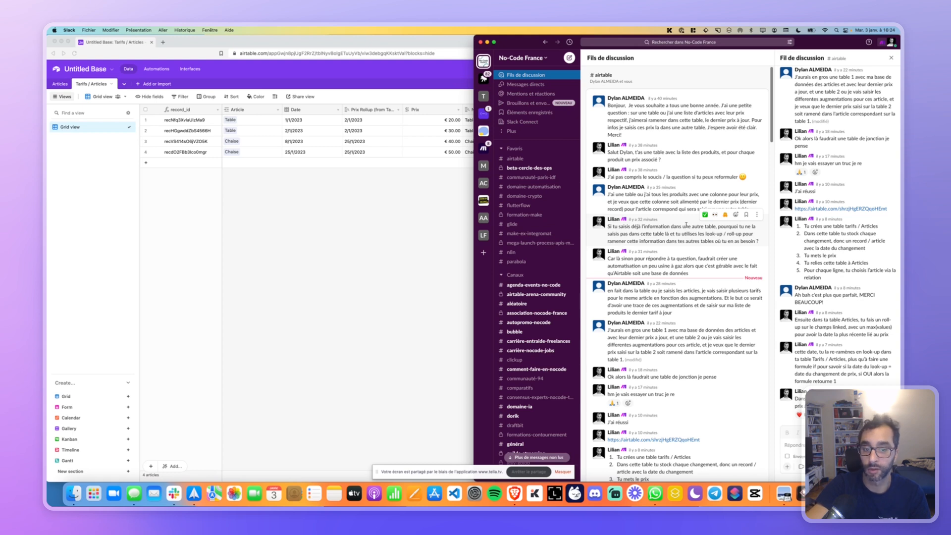
- Read the Slack thread about retrieving each article's latest price, and switch to the Airtable base in the browser
scroll(678, 213, "down", 2)
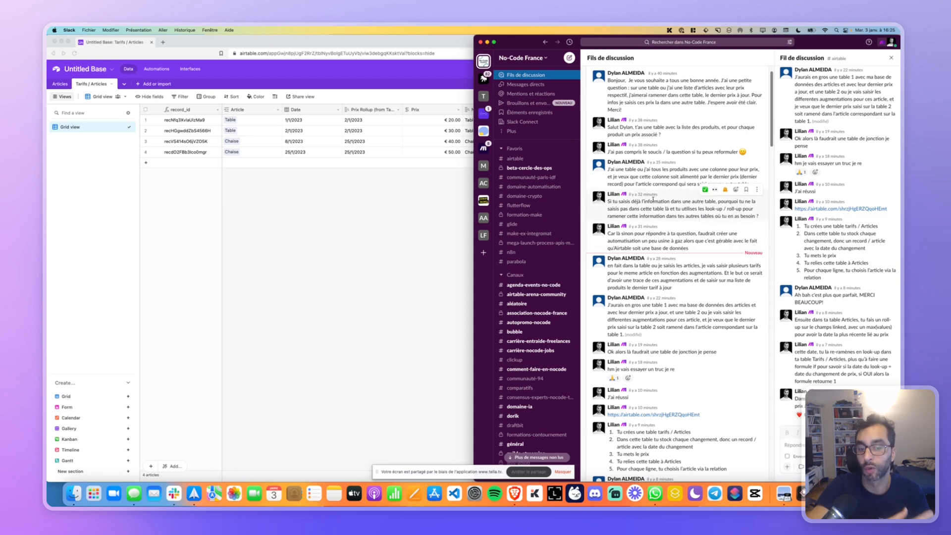
scroll(642, 256, "down", 1)
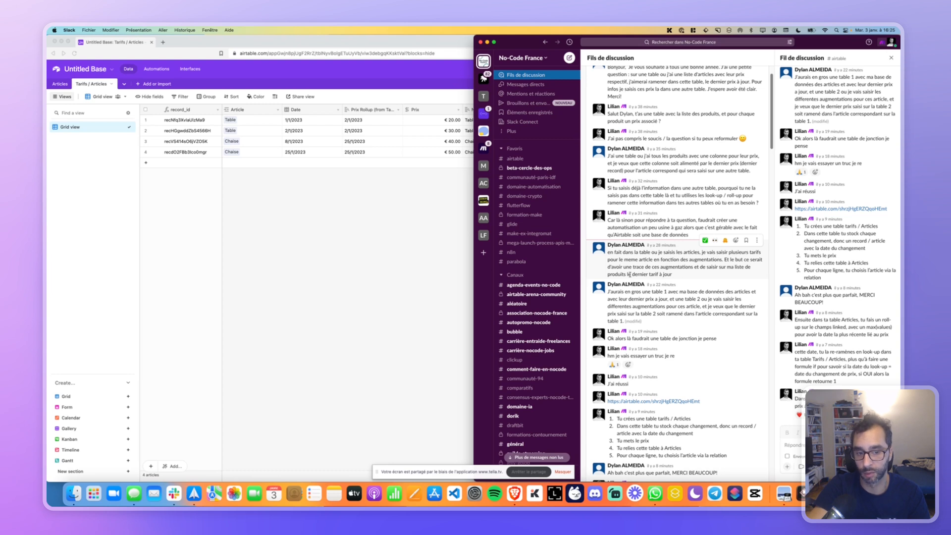
scroll(629, 274, "down", 1)
left_click(381, 255)
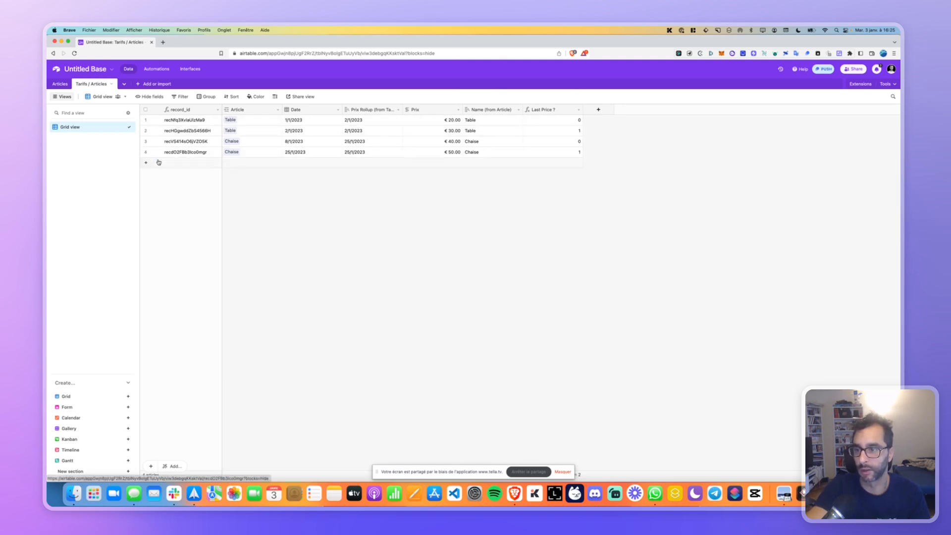
- In the Articles table, make Tarifs / Articles the last field
left_click(60, 84)
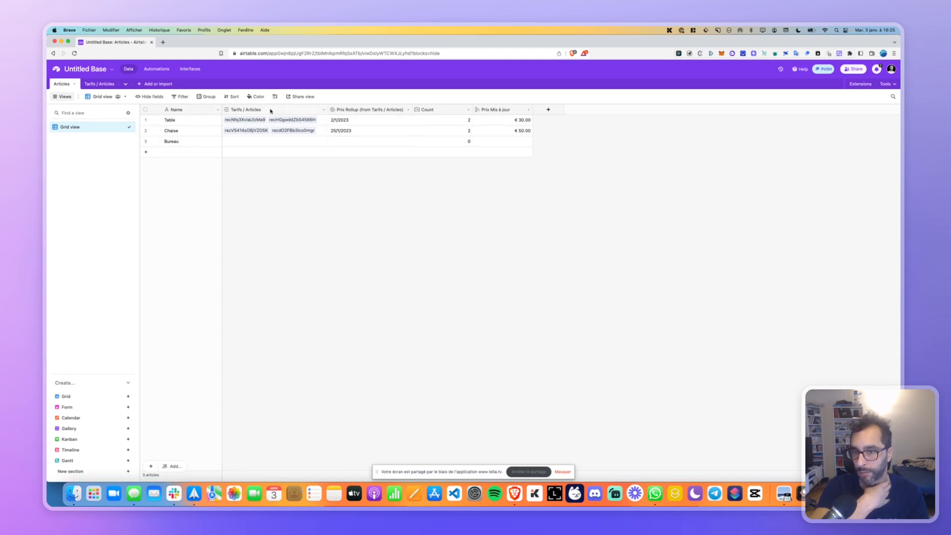
left_click_drag(269, 110, 531, 110)
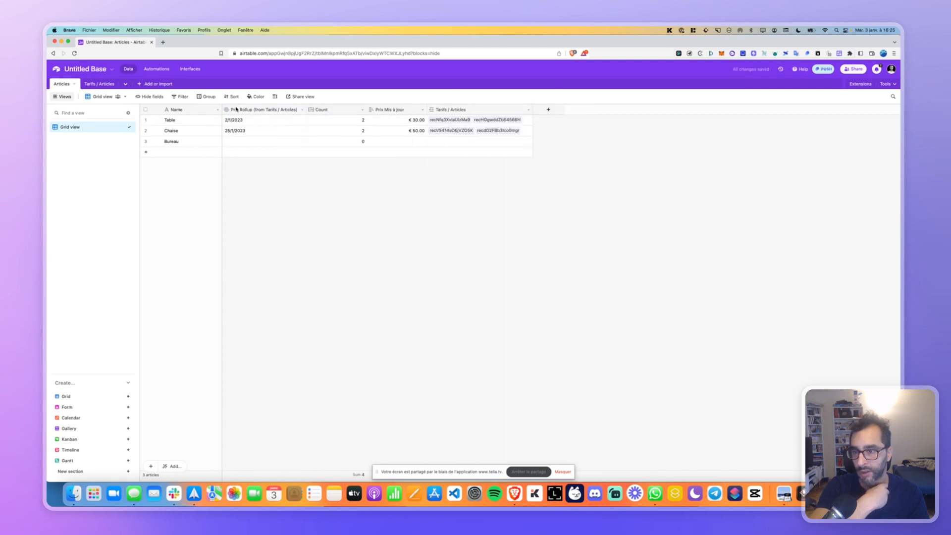
- Delete the Count field and place Prix Mis à jour directly after the Name field
left_click(362, 109)
left_click(331, 300)
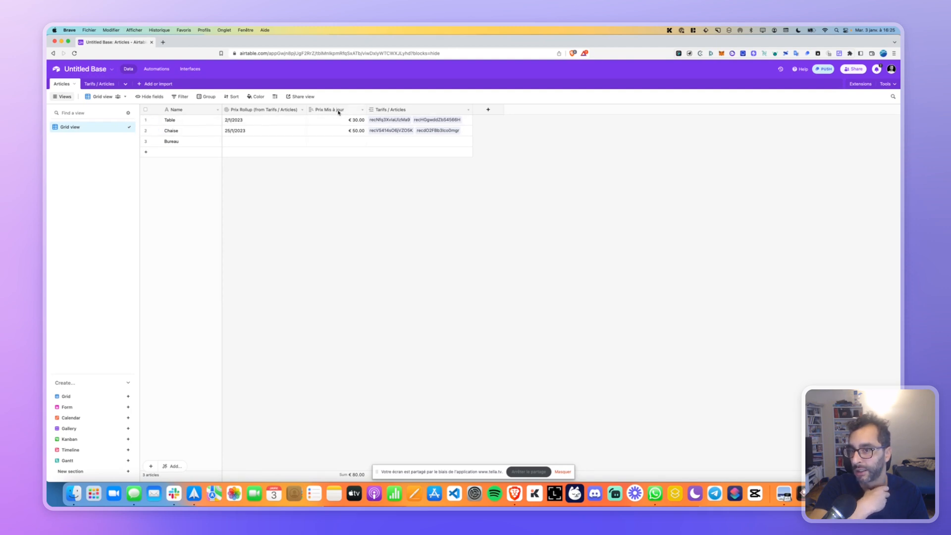
left_click_drag(337, 109, 225, 114)
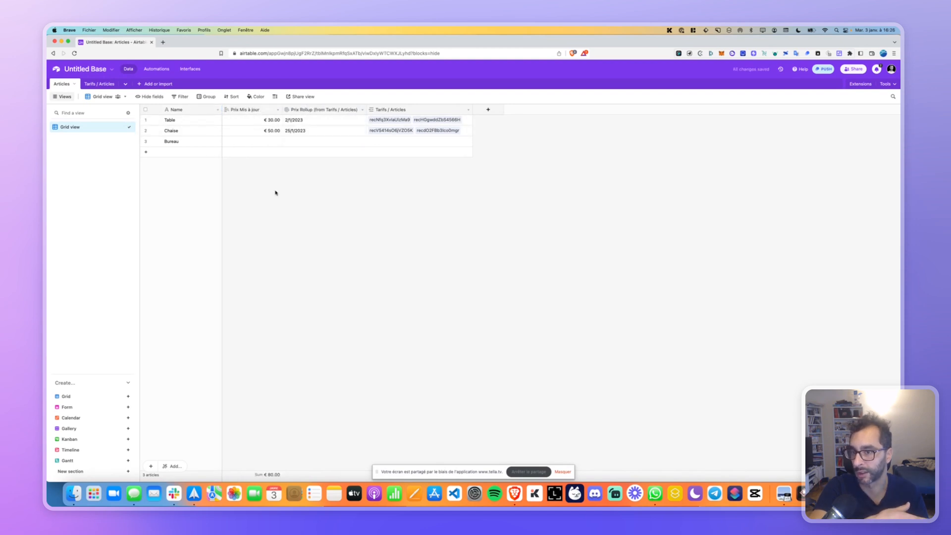
- Open the Tarifs / Articles table and examine the record_id field and its configuration
left_click(103, 84)
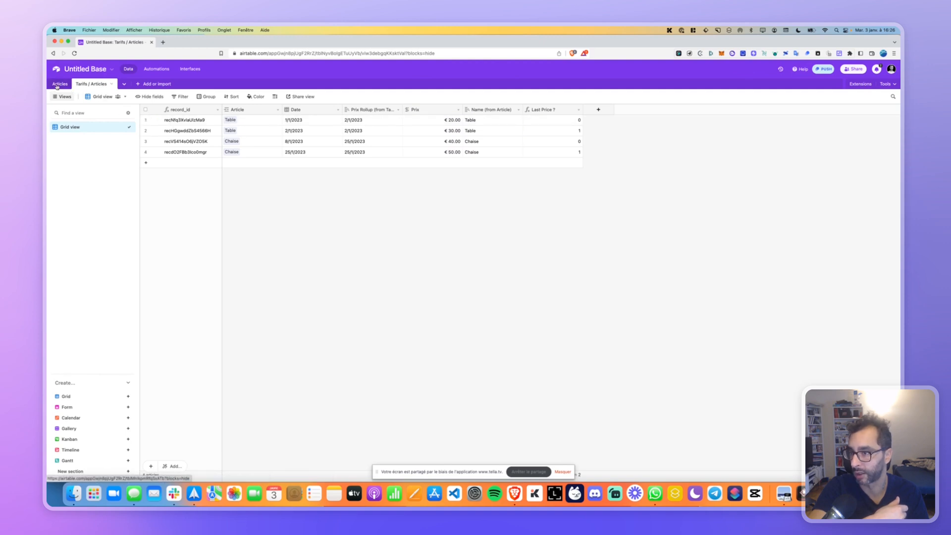
left_click(184, 121)
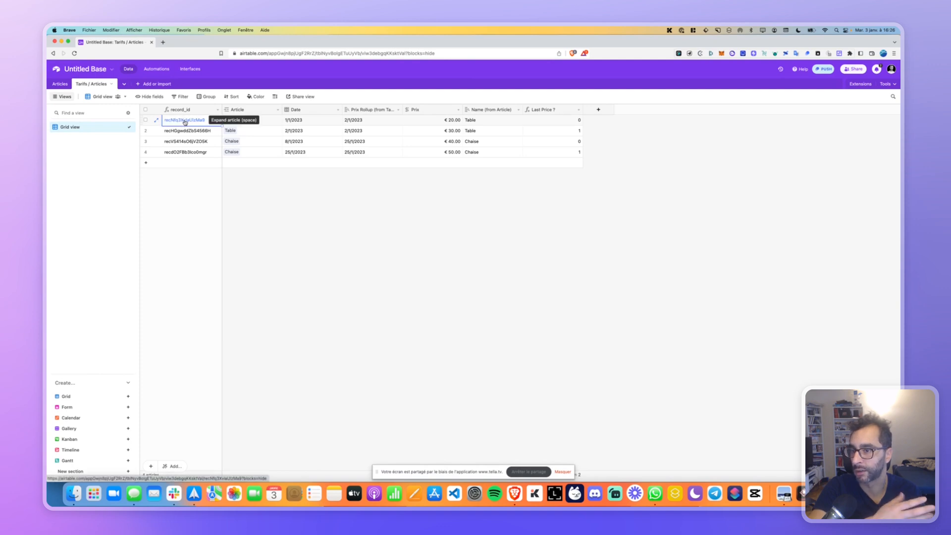
left_click(240, 191)
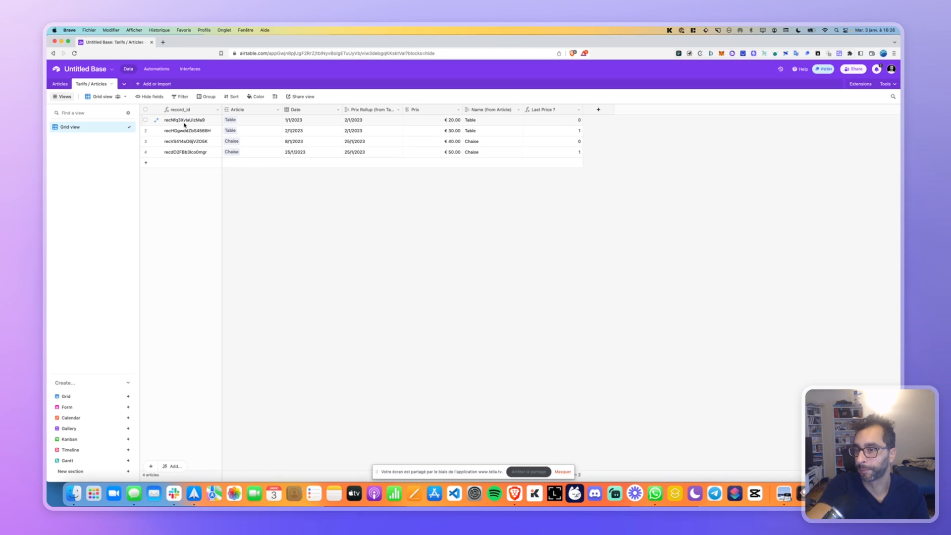
left_click(184, 109)
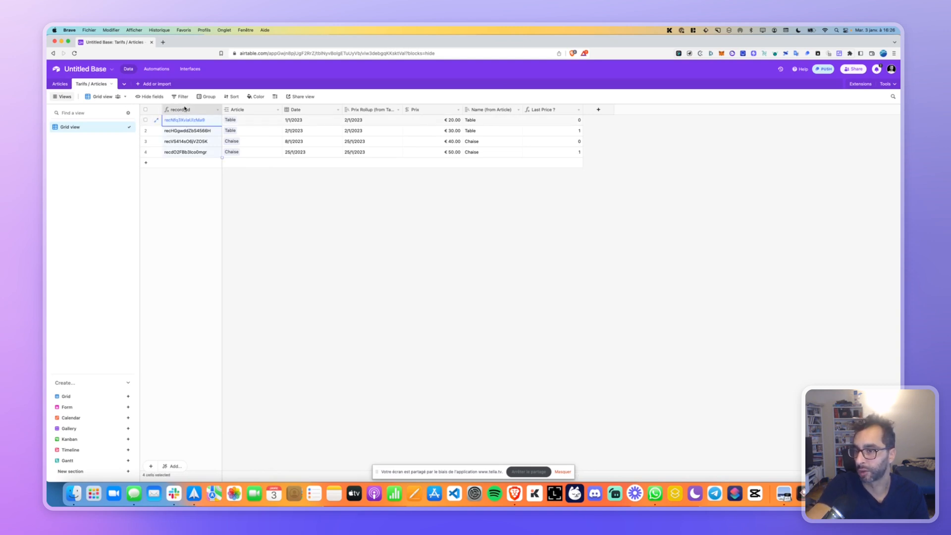
double_click(184, 109)
left_click(257, 231)
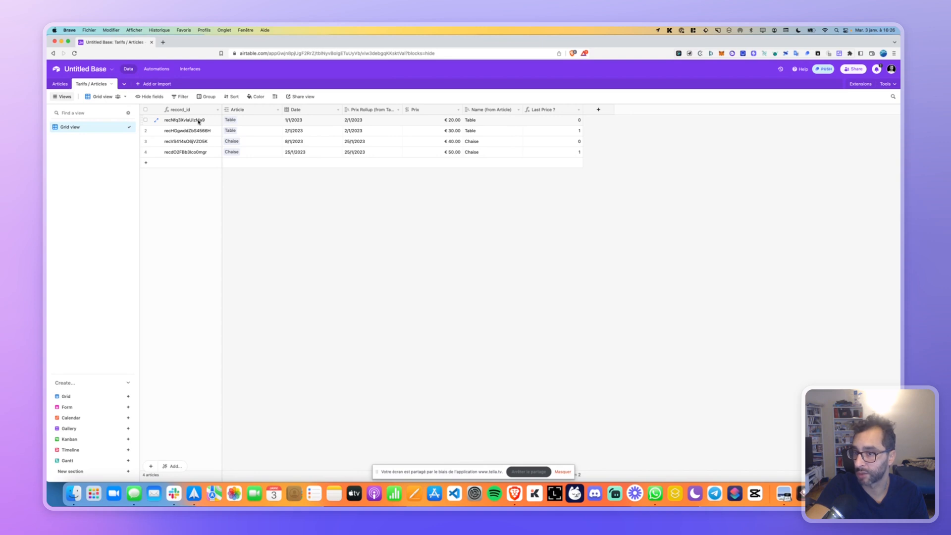
- View the existing articles that can be linked to the first price record, without linking another one
left_click(245, 124)
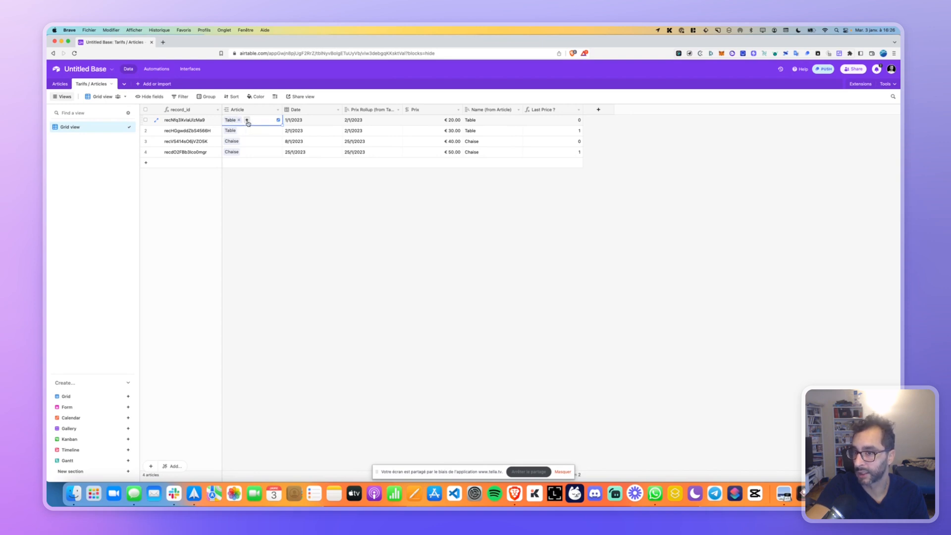
left_click(247, 123)
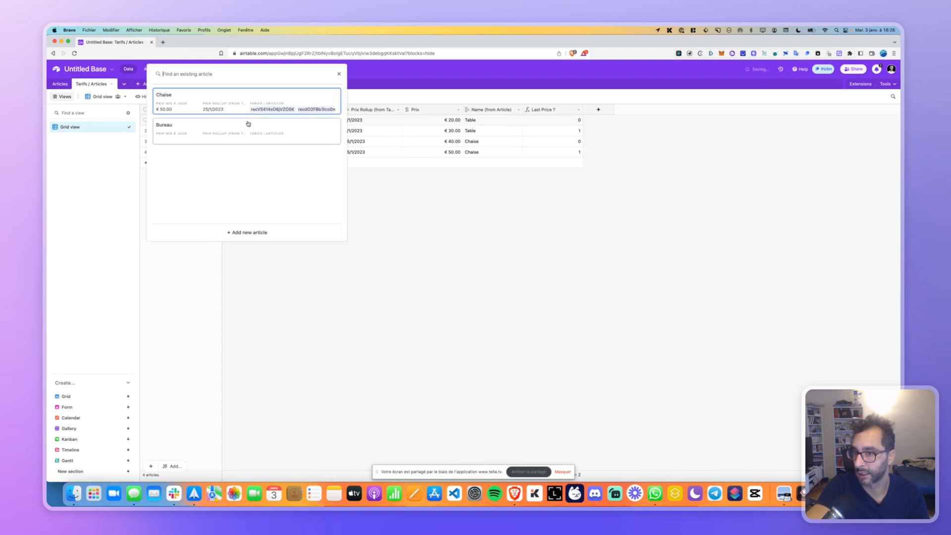
left_click(384, 202)
- Delete the last three price records, keeping only the first Table record
left_click(258, 132)
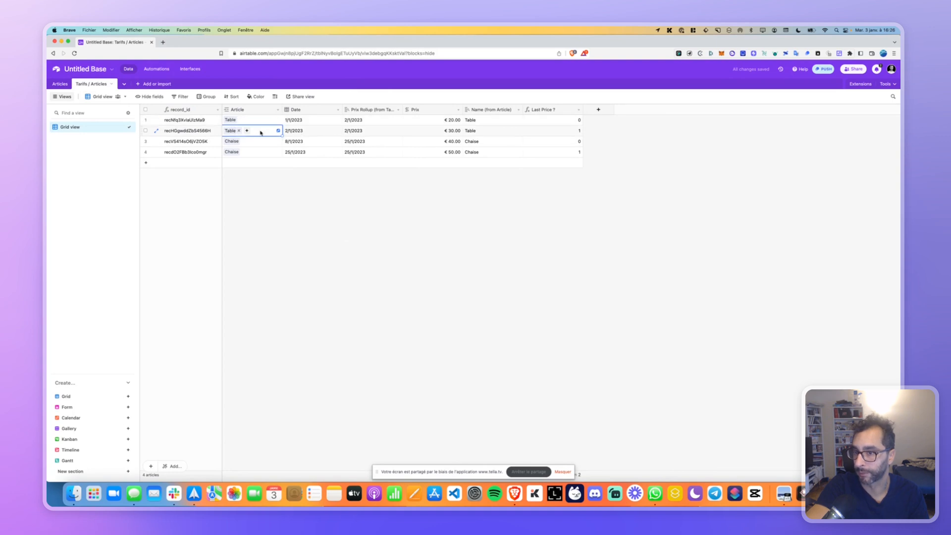
left_click(266, 185)
left_click_drag(251, 131, 255, 154)
right_click(265, 132)
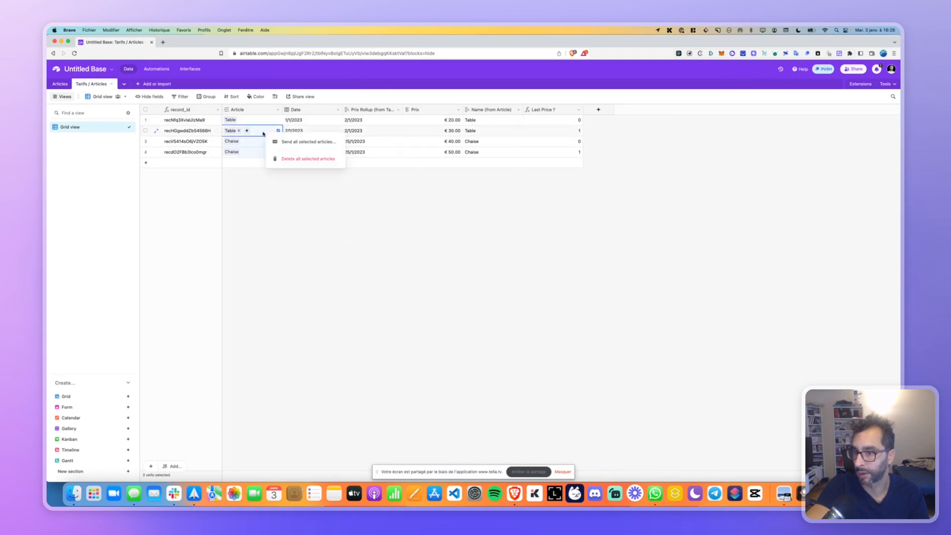
left_click(292, 158)
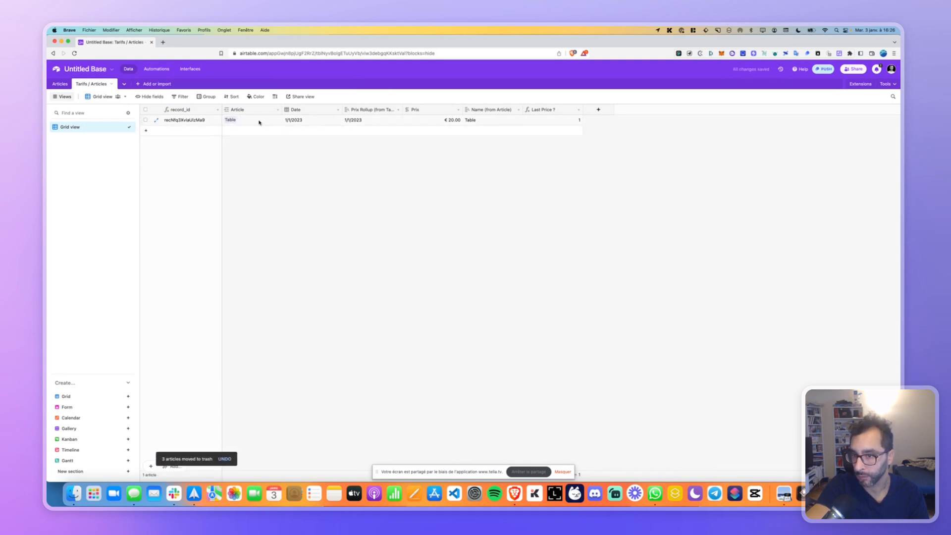
- Check the Article field's link settings and the remaining record's date
double_click(243, 114)
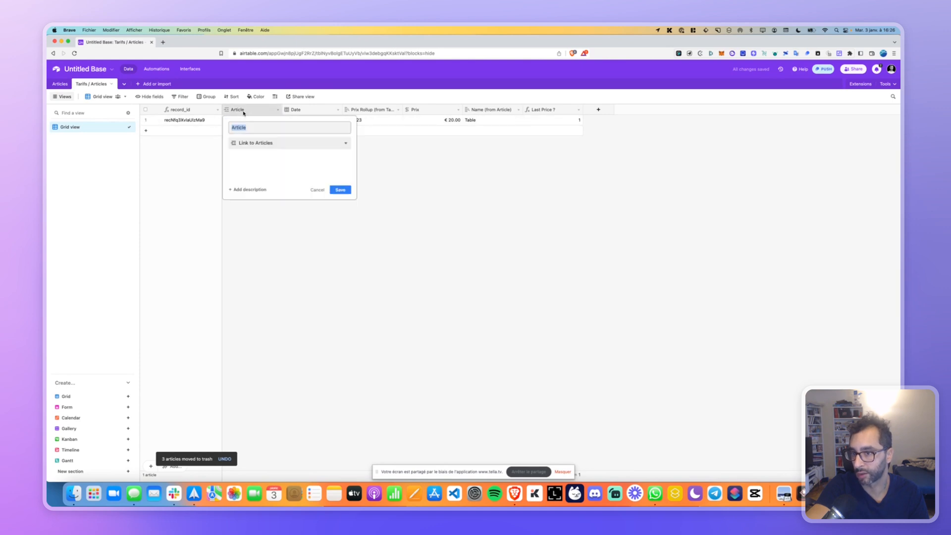
left_click(318, 190)
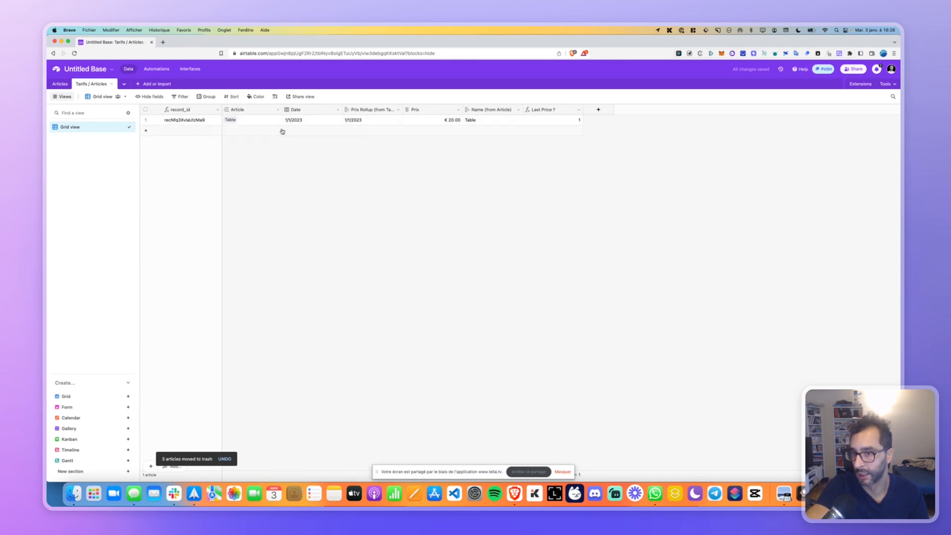
left_click(302, 122)
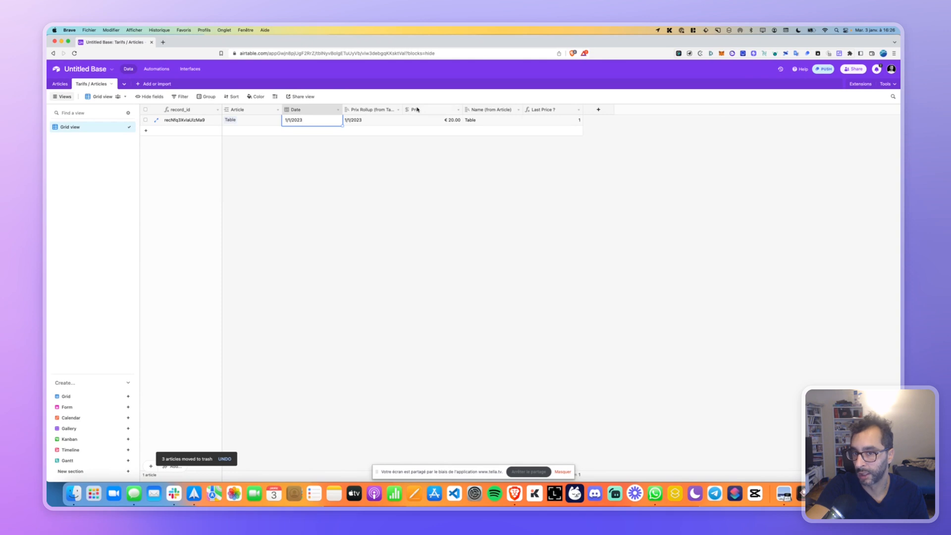
- Place the Prix field directly after Date and widen the Prix Rollup lookup column so its full name fits
left_click_drag(418, 110, 331, 111)
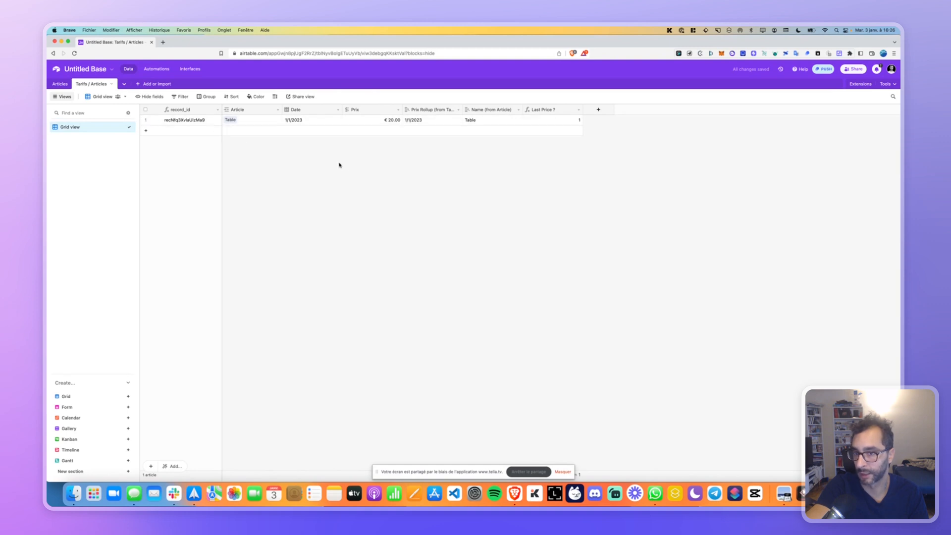
left_click_drag(462, 109, 519, 109)
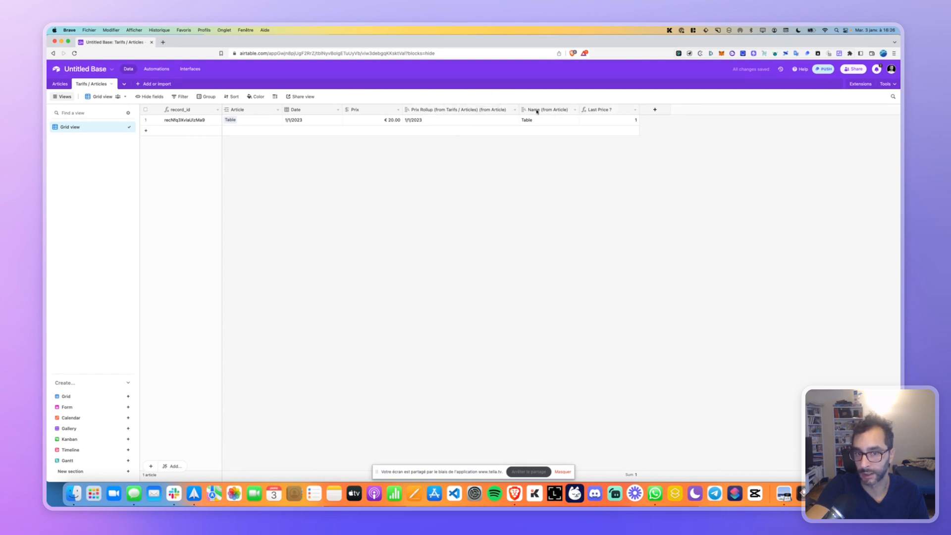
- Delete the Name (from Article) lookup field from the Tarifs / Articles table
left_click(574, 110)
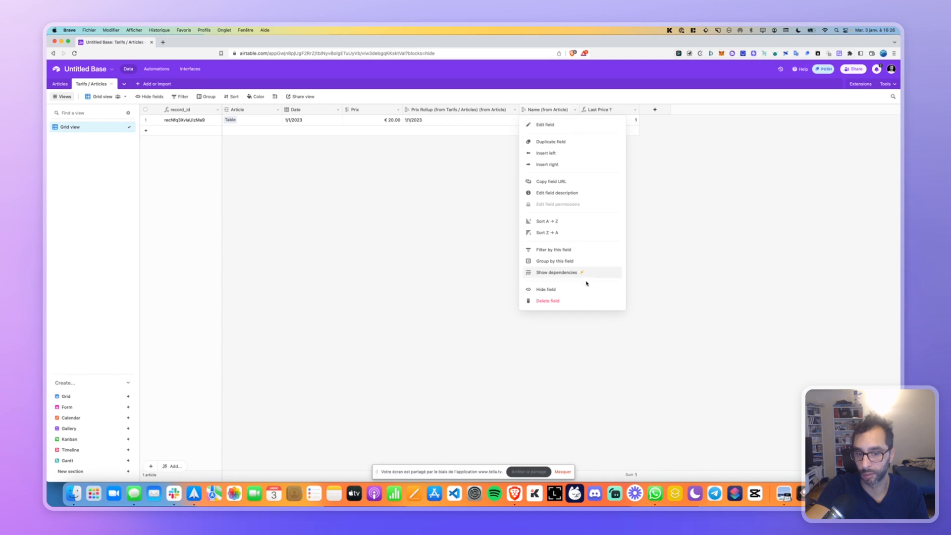
left_click(549, 300)
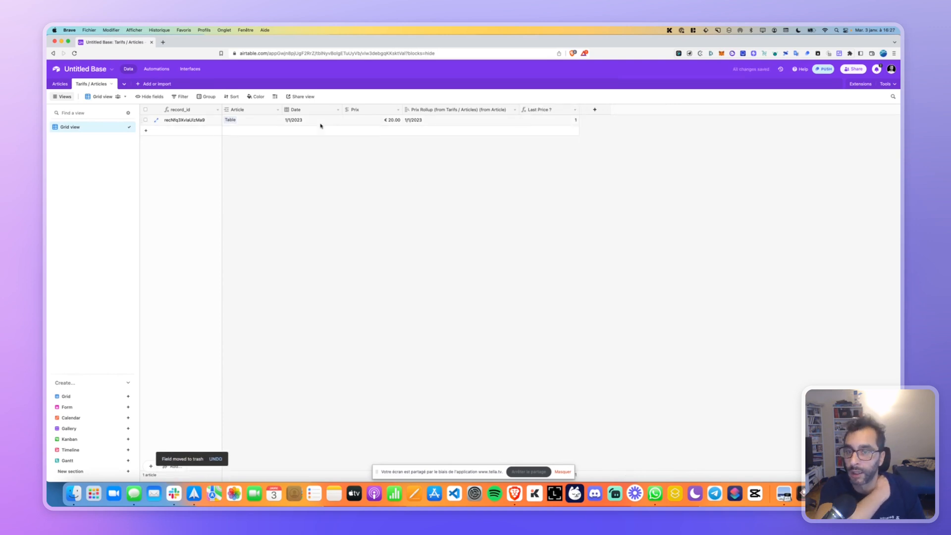
- Shorten the name of the Prix Rollup (from Tarifs / Articles) (from Article) lookup field to Prix Rollup
double_click(436, 110)
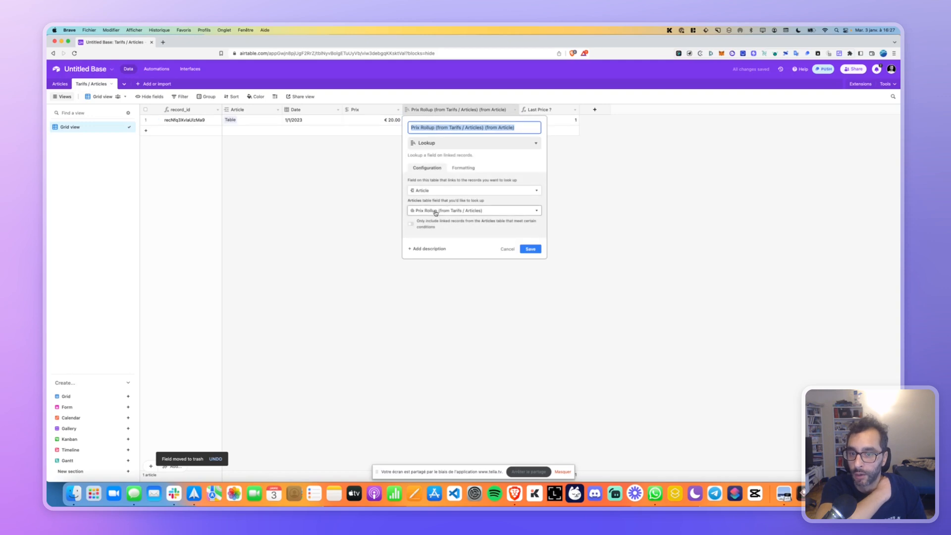
left_click(506, 249)
double_click(442, 110)
left_click(444, 128)
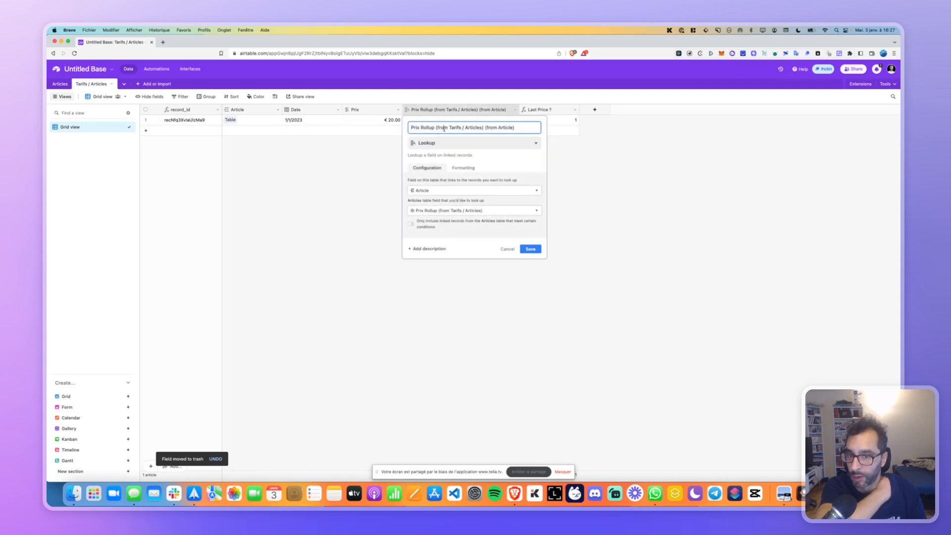
left_click_drag(434, 129, 553, 137)
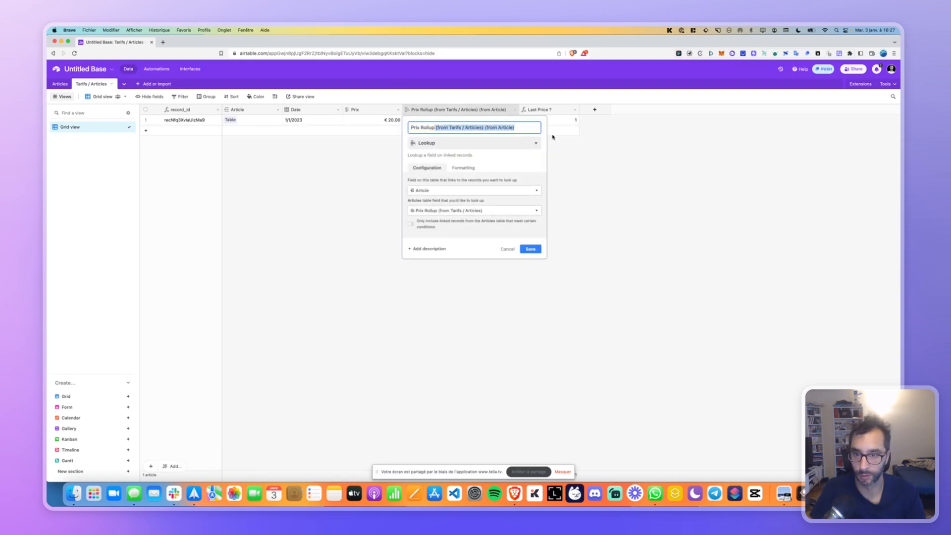
key("BackSpace")
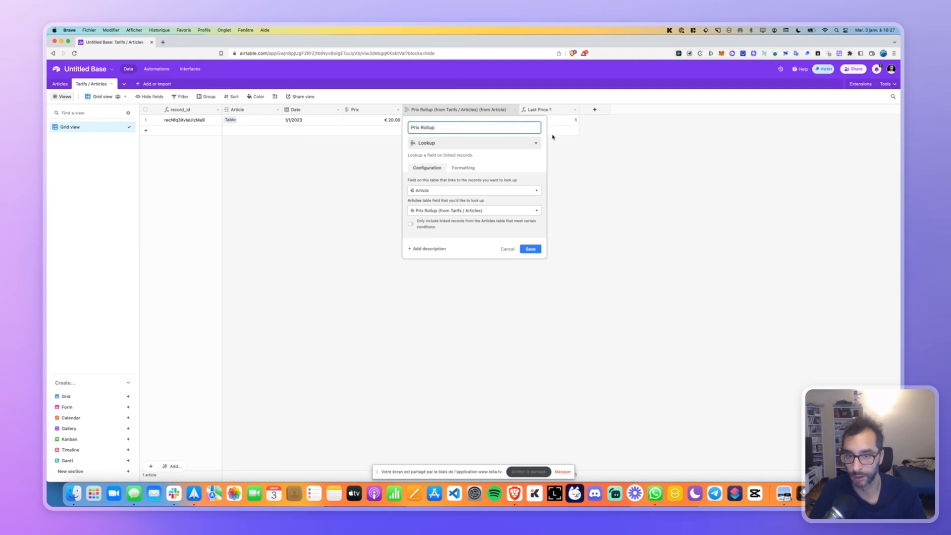
key("super+a")
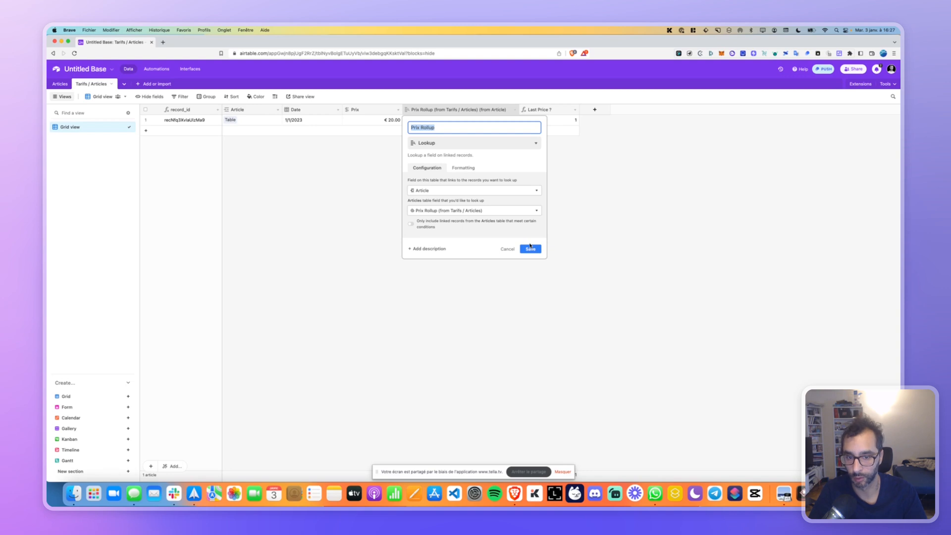
left_click(530, 248)
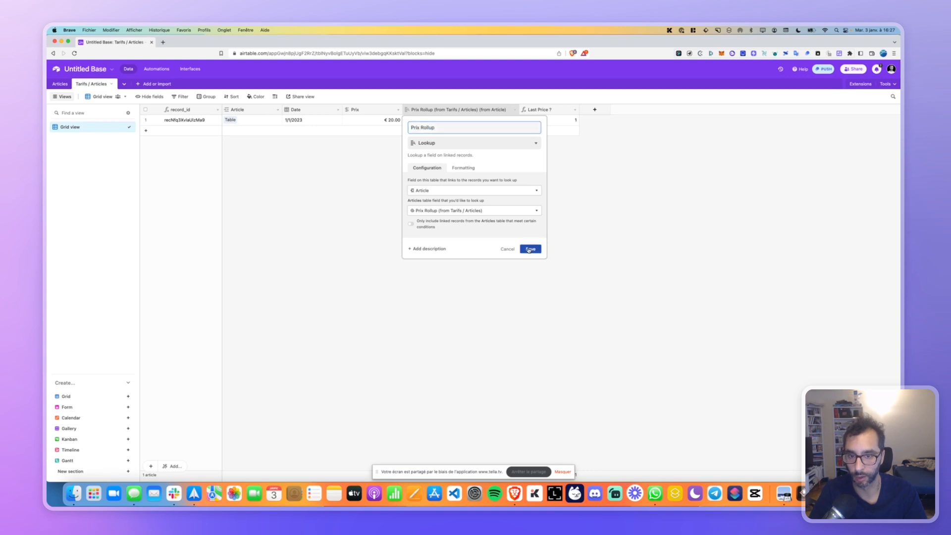
- Rename the lookup field as Date roll-up
double_click(430, 109)
type("Dat")
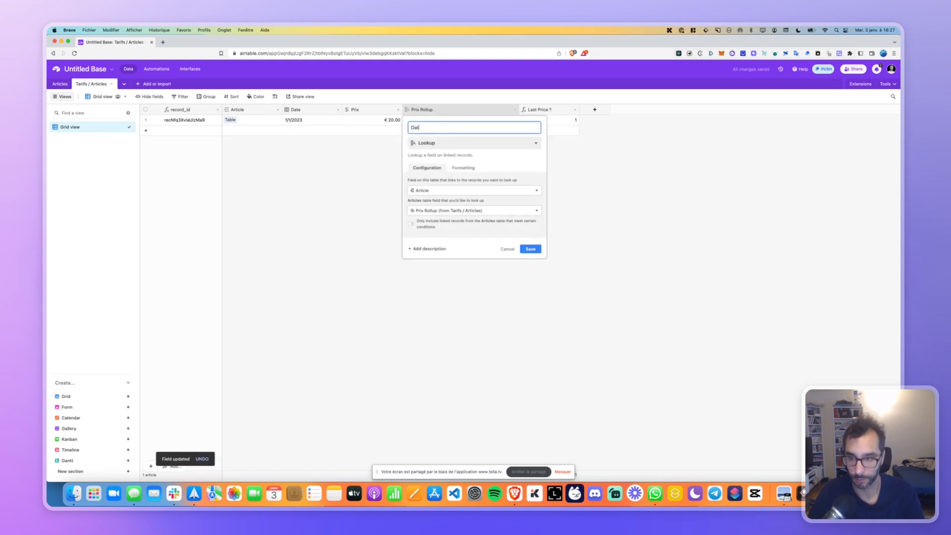
type("e roll-up")
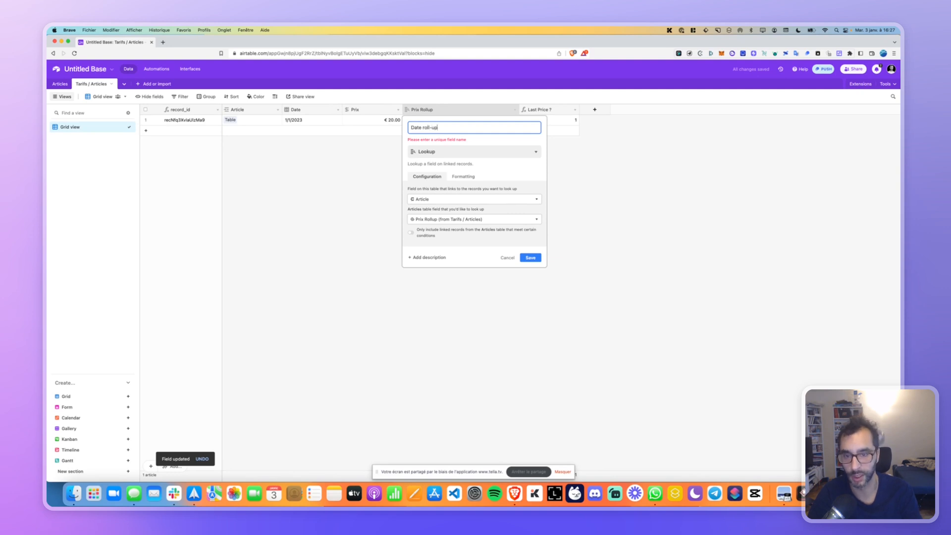
left_click(527, 250)
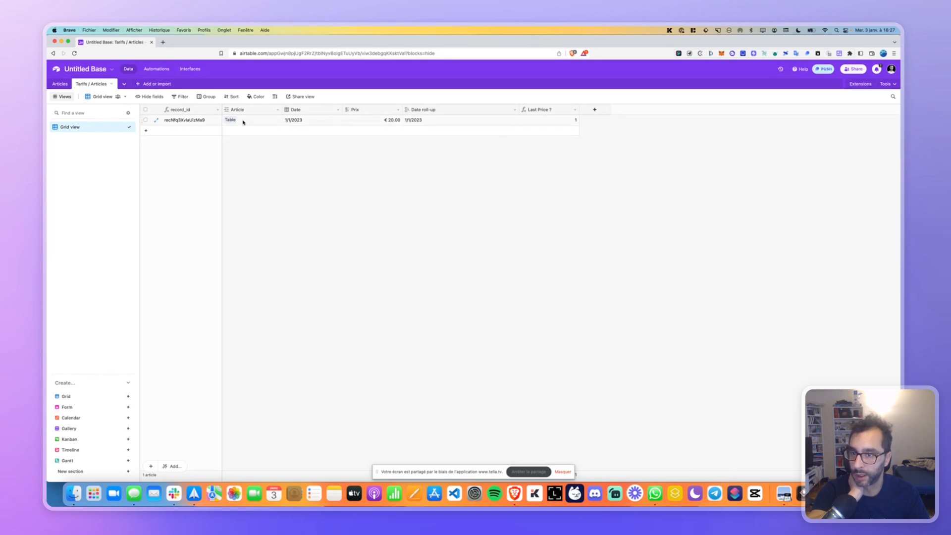
- Review the Table record's article, date and price, and go back to the Articles table
left_click_drag(242, 121, 373, 125)
key("Escape")
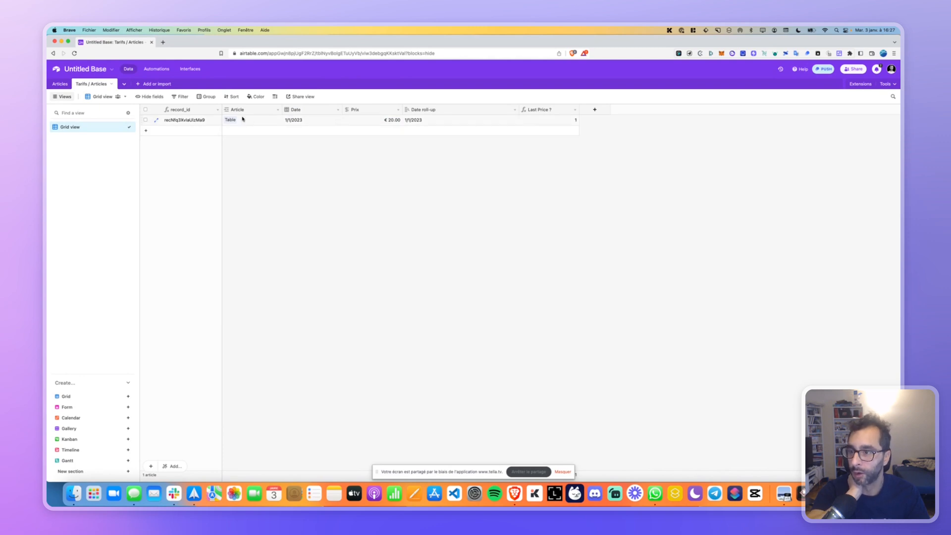
left_click(60, 83)
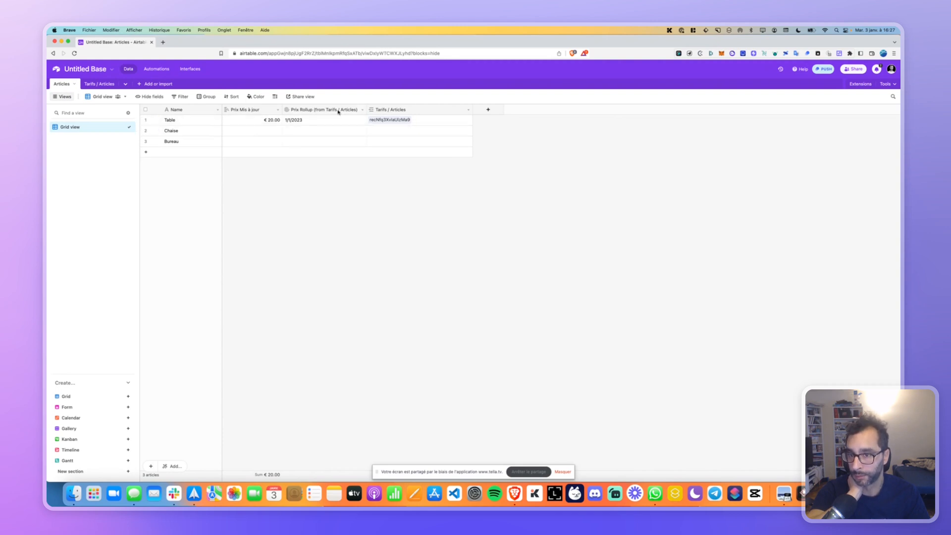
- Move the Prix Rollup (from Tarifs / Articles) field ahead of Prix Mis à jour in Articles, and review its rollup settings
left_click_drag(338, 112, 250, 115)
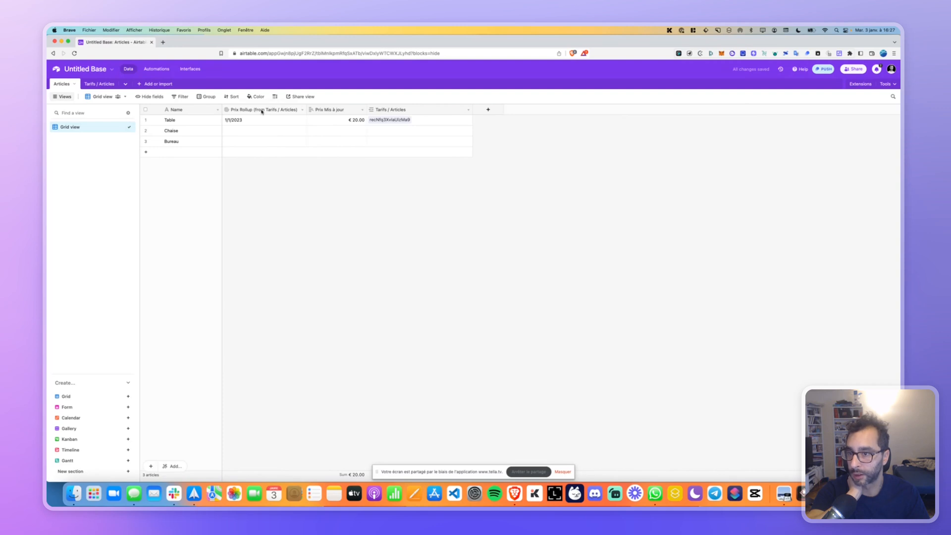
double_click(262, 110)
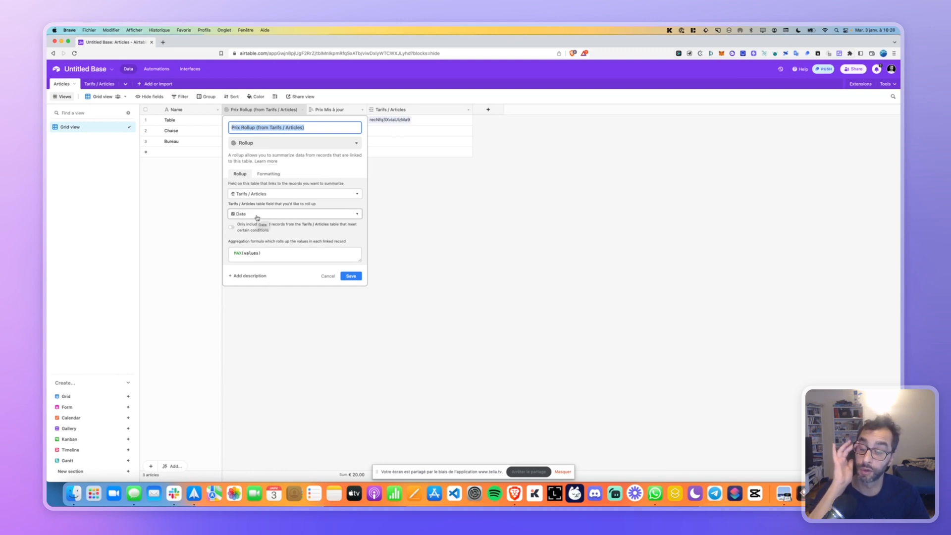
left_click(241, 254)
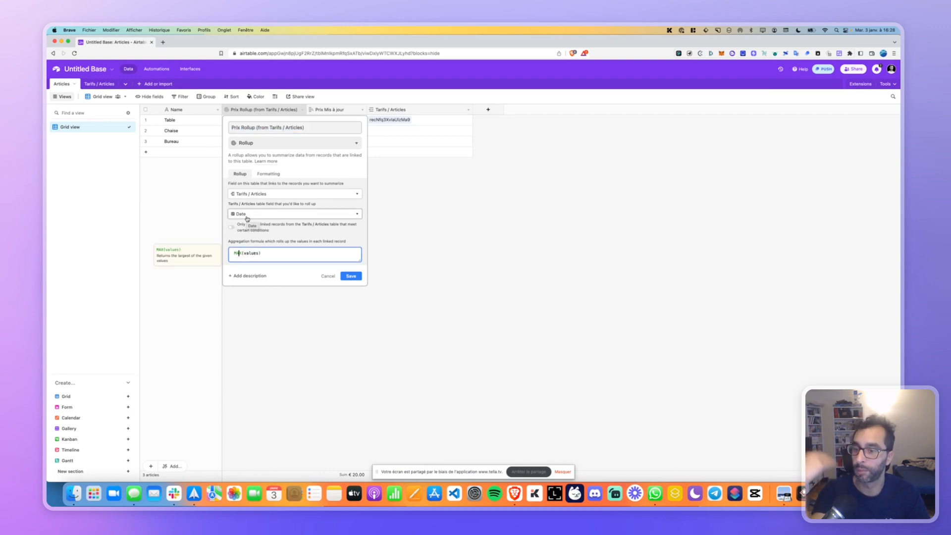
left_click(328, 276)
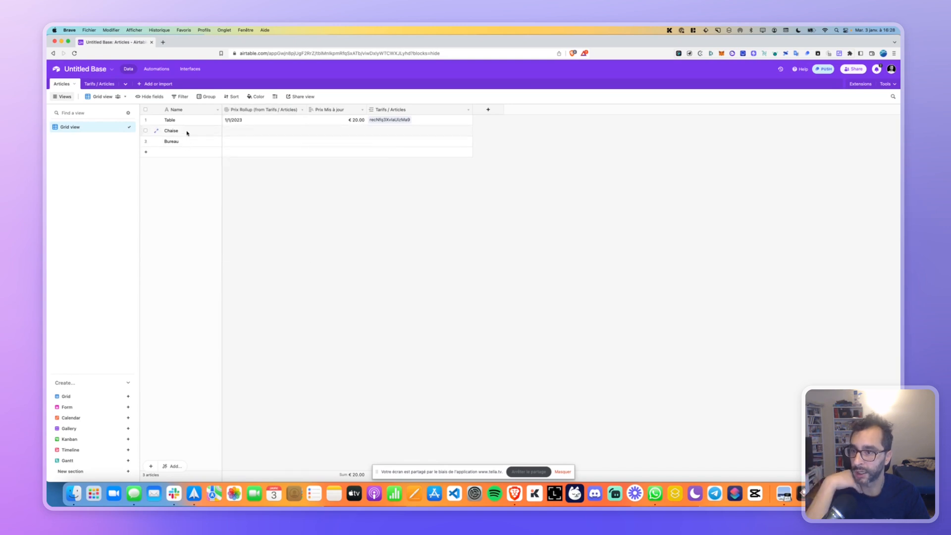
- Add a second record to the Tarifs / Articles table and link it to the Table article
left_click(94, 86)
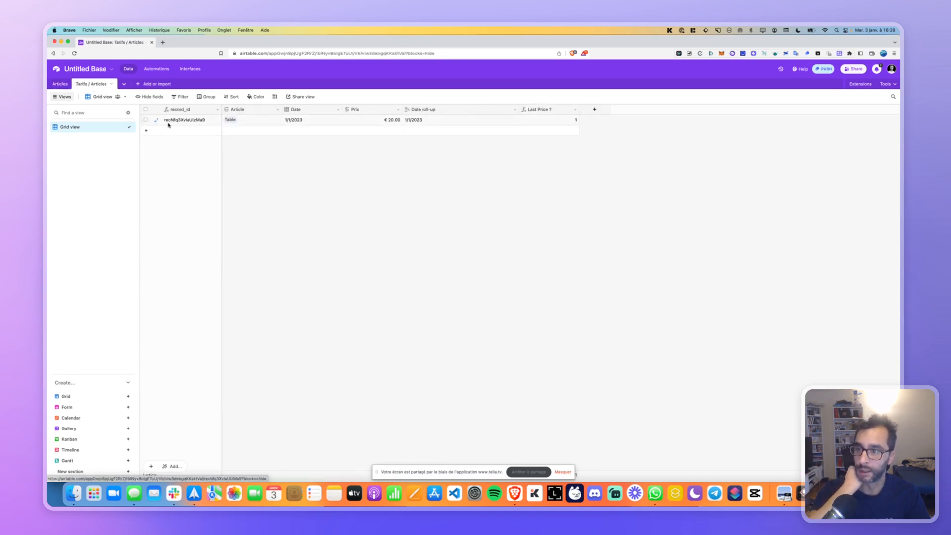
left_click(232, 133)
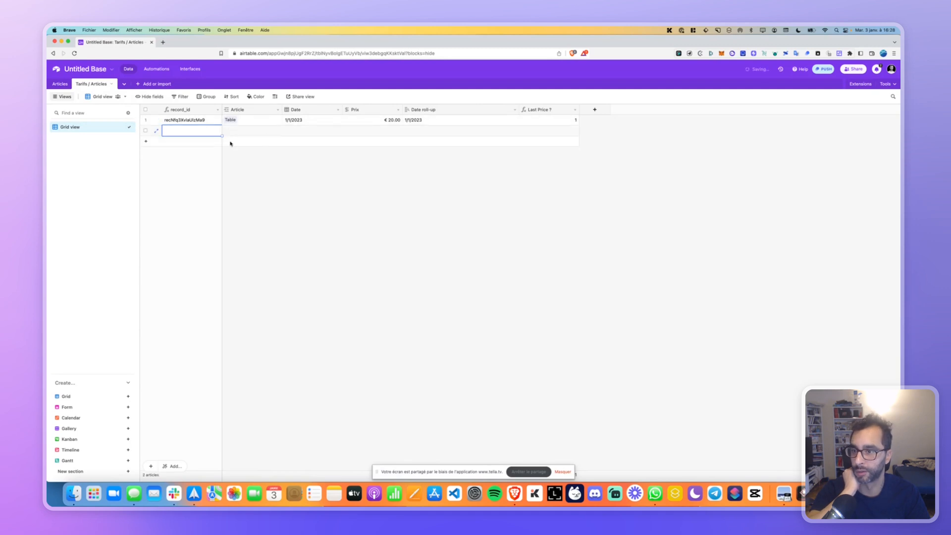
left_click(229, 134)
left_click(228, 134)
left_click(193, 118)
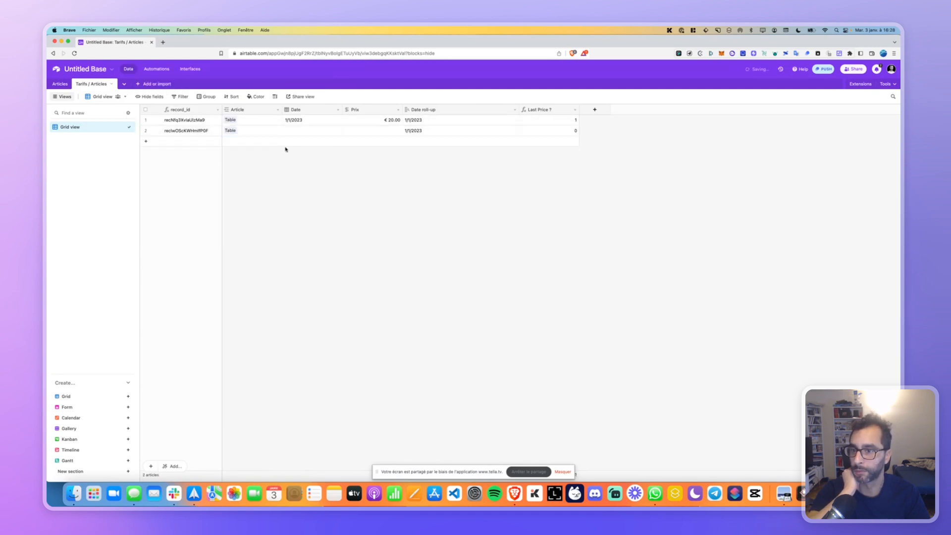
- Set the date of the new Table record to 6/1/2023
left_click(300, 132)
left_click(299, 133)
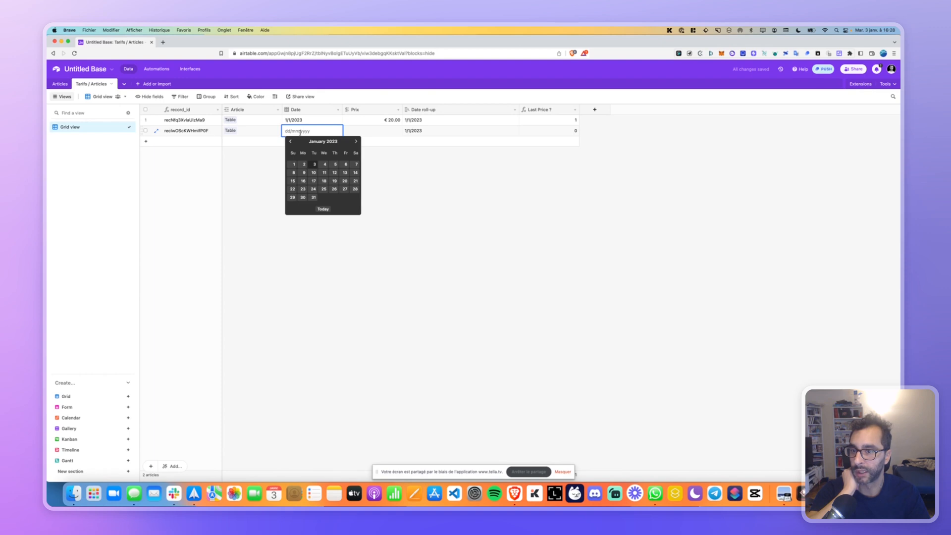
left_click(418, 192)
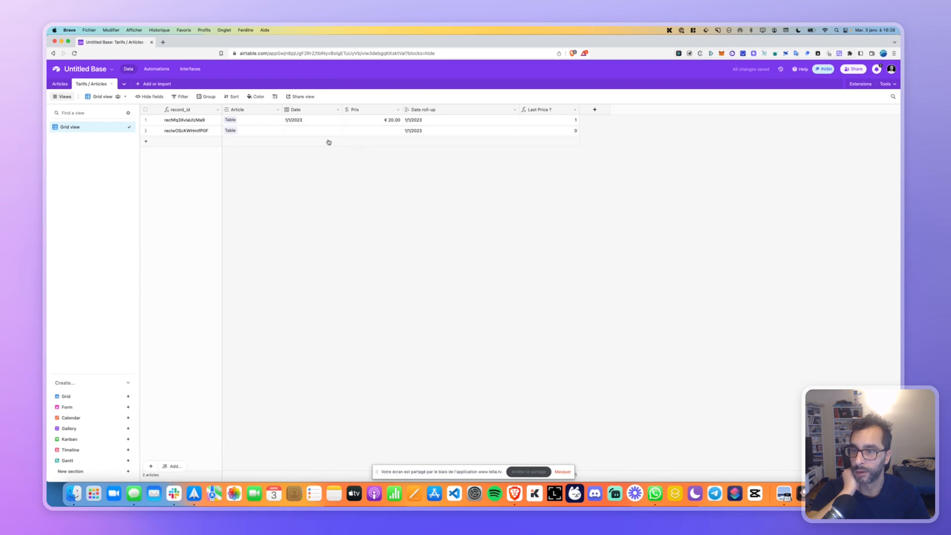
left_click(308, 132)
left_click(308, 131)
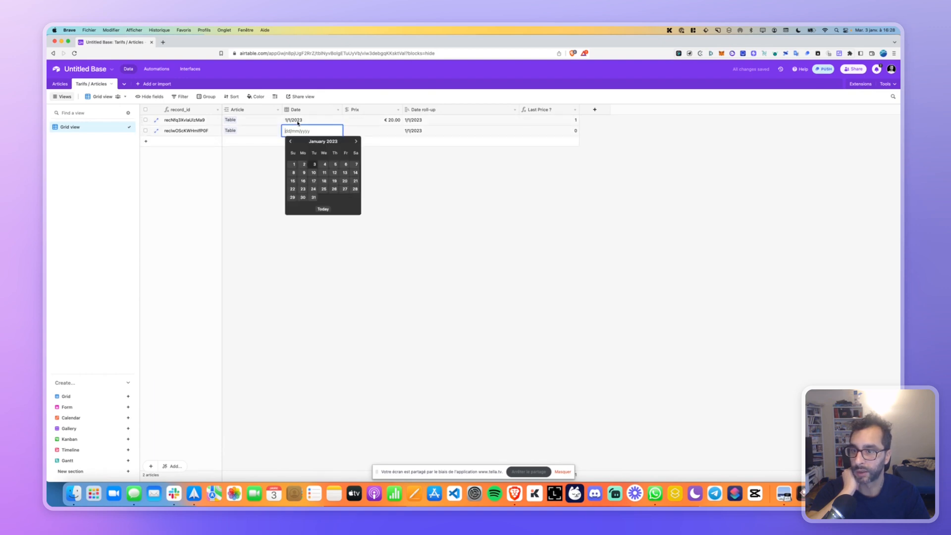
left_click(343, 166)
left_click(290, 172)
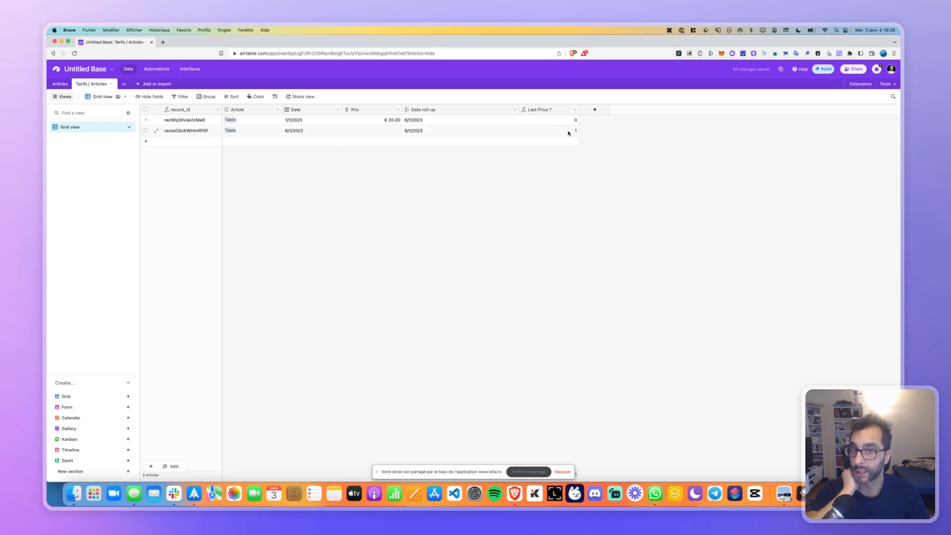
- Enter a price of 30 for the new Table record
left_click(367, 131)
type("30")
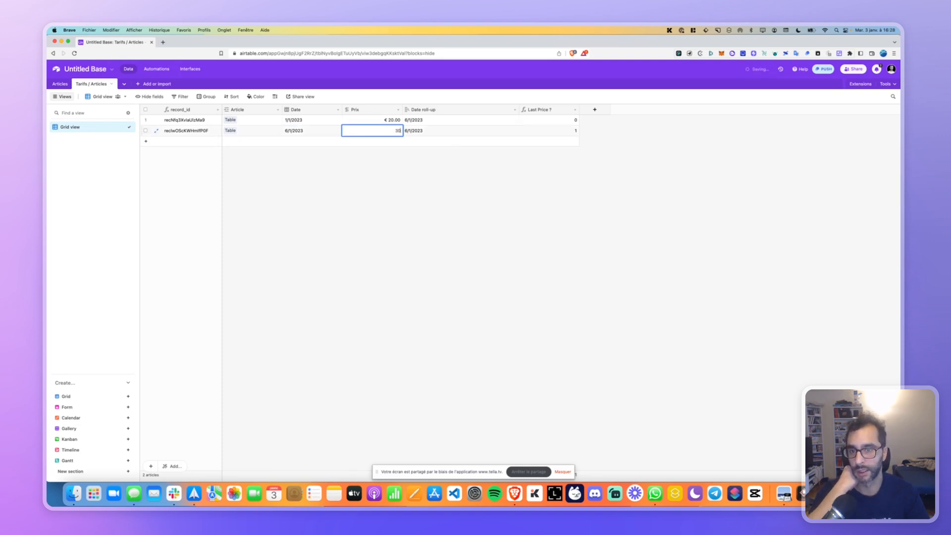
left_click(376, 165)
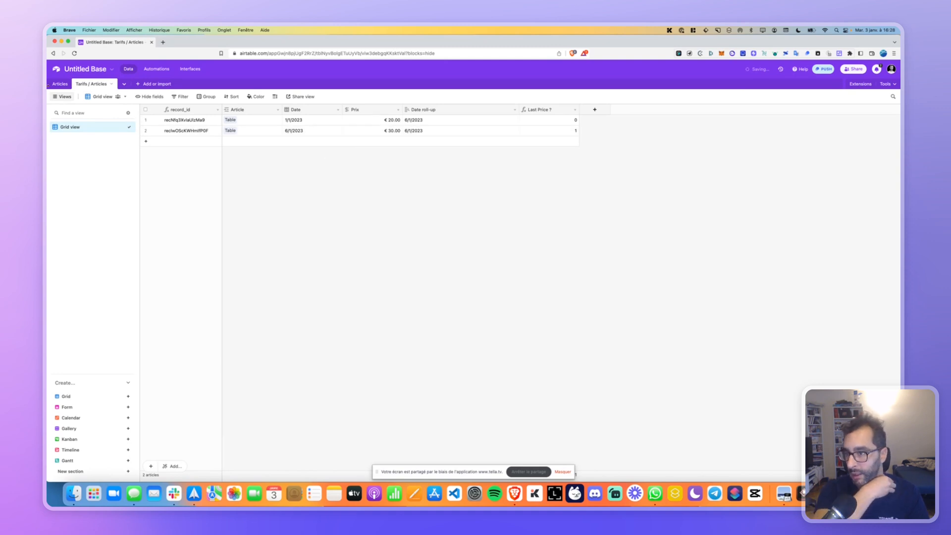
- Return to the Articles table and check the configuration of the Prix Rollup (from Tarifs / Articles) field
left_click(60, 83)
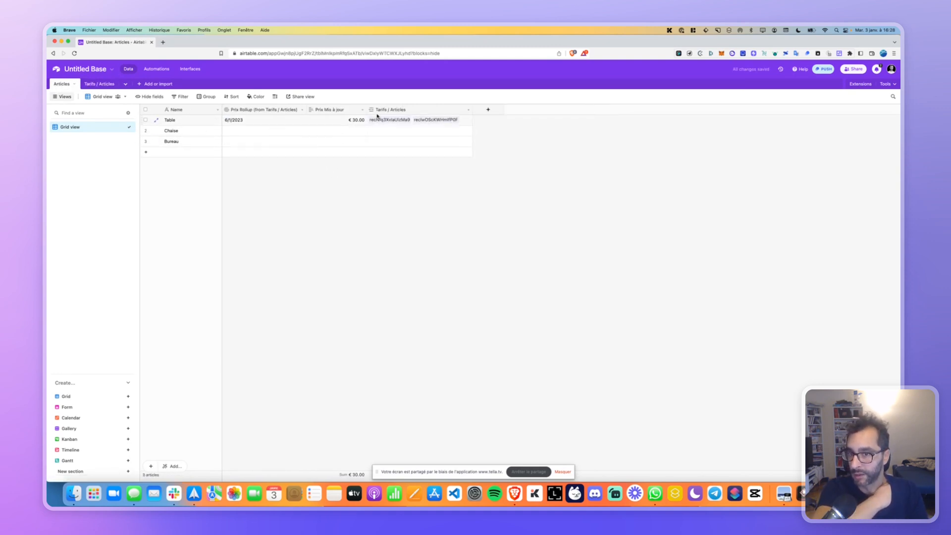
double_click(263, 110)
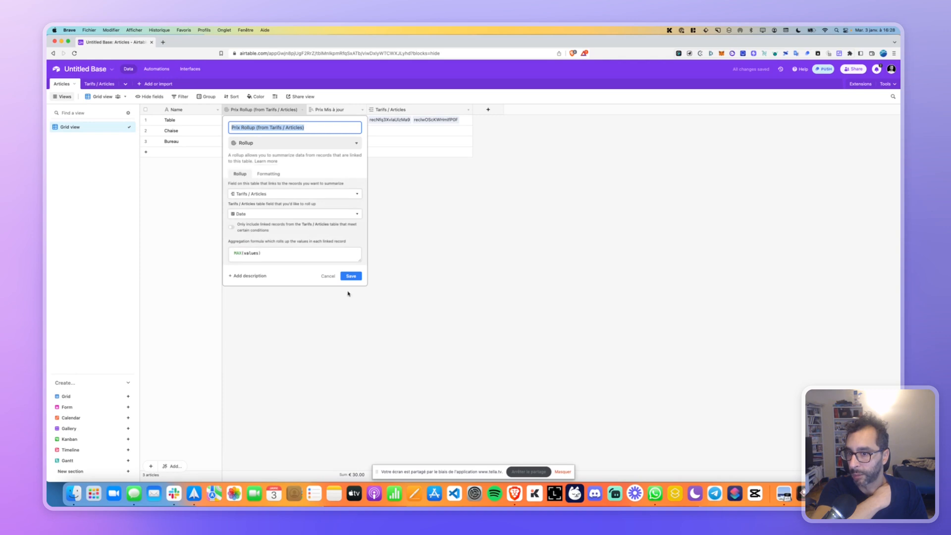
left_click(328, 276)
double_click(226, 108)
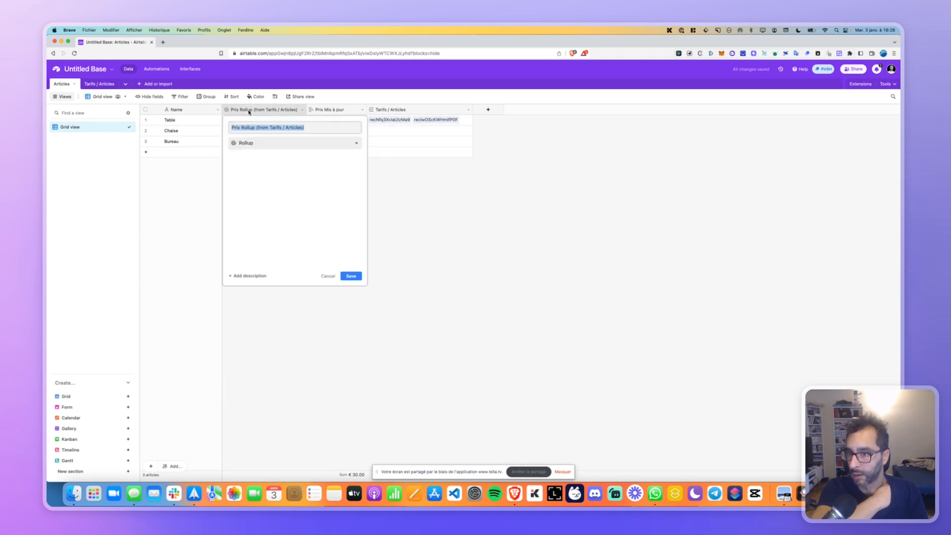
left_click(328, 276)
- Examine the dates of both tariff records linked to Table, then the aggregation formula of the rollup field
left_click(414, 126)
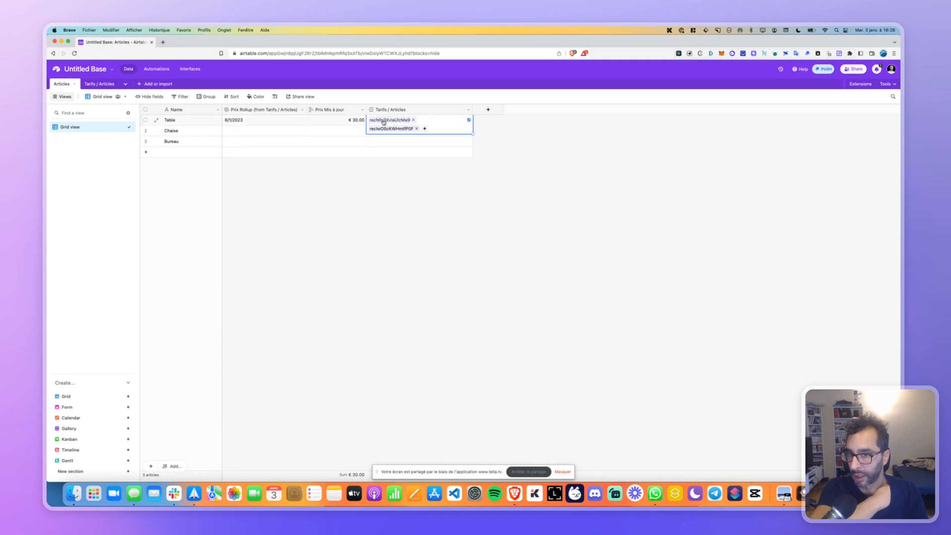
left_click(383, 124)
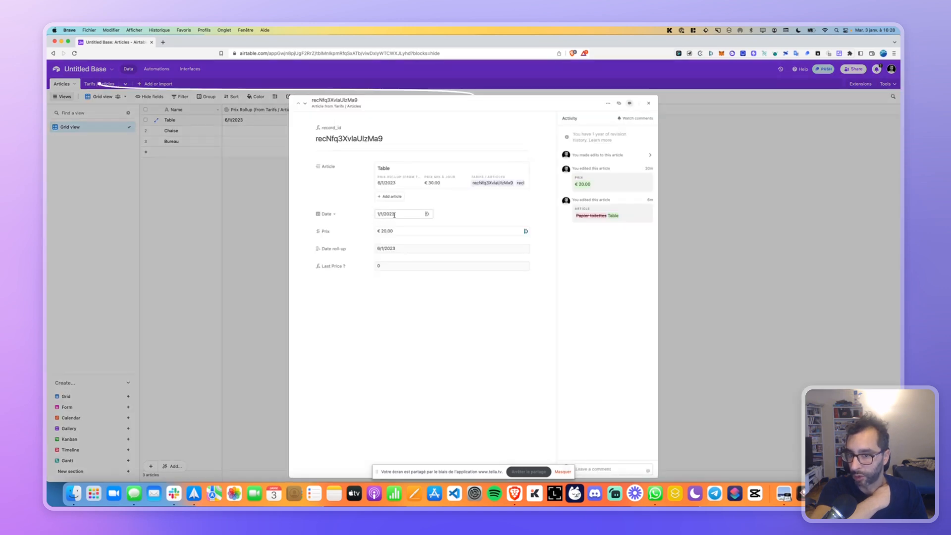
left_click(248, 225)
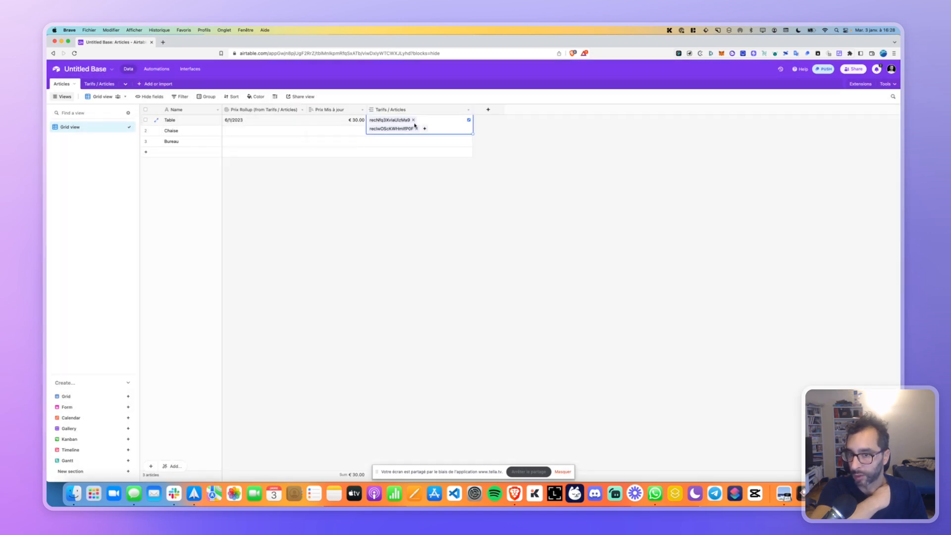
left_click(383, 130)
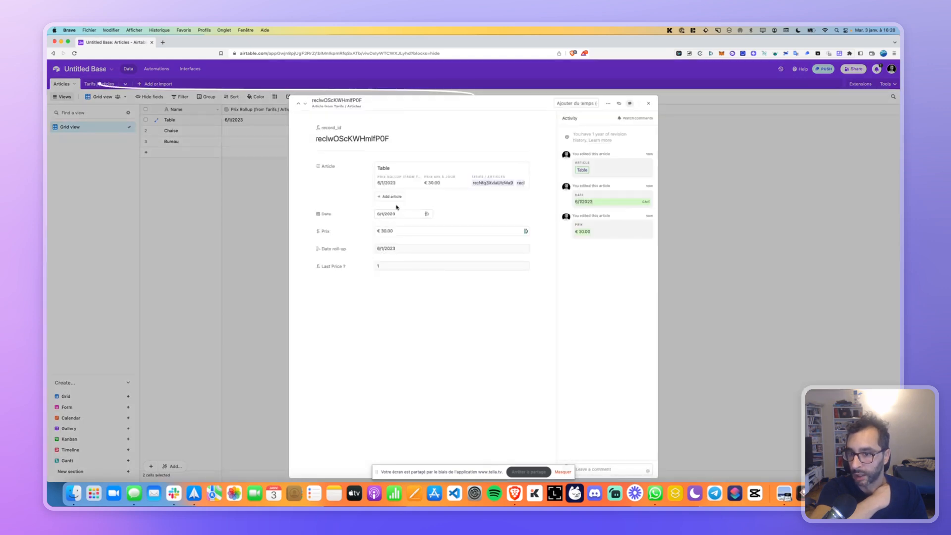
left_click(257, 199)
double_click(238, 109)
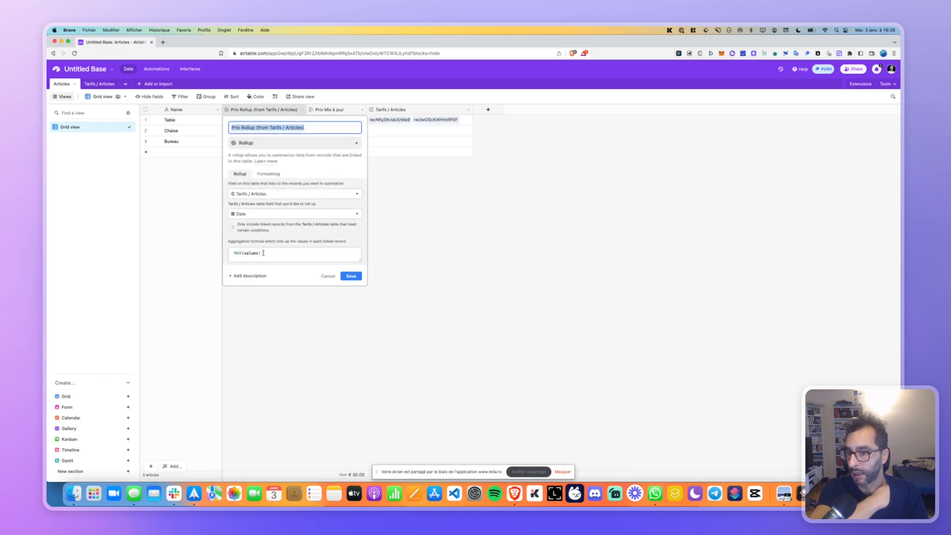
left_click(328, 276)
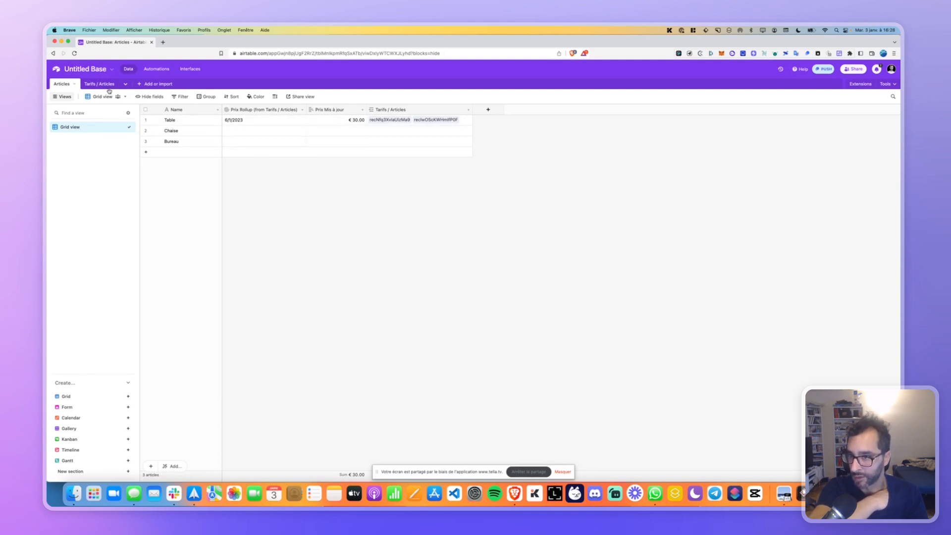
- Place the Date roll-up field directly after Date in Tarifs / Articles, and review its values and lookup settings
left_click(76, 86)
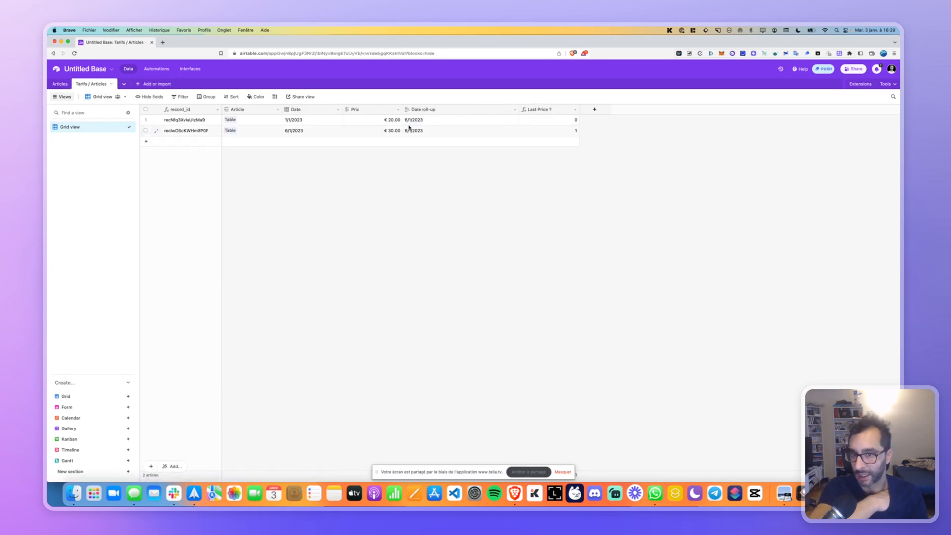
left_click_drag(444, 111, 342, 112)
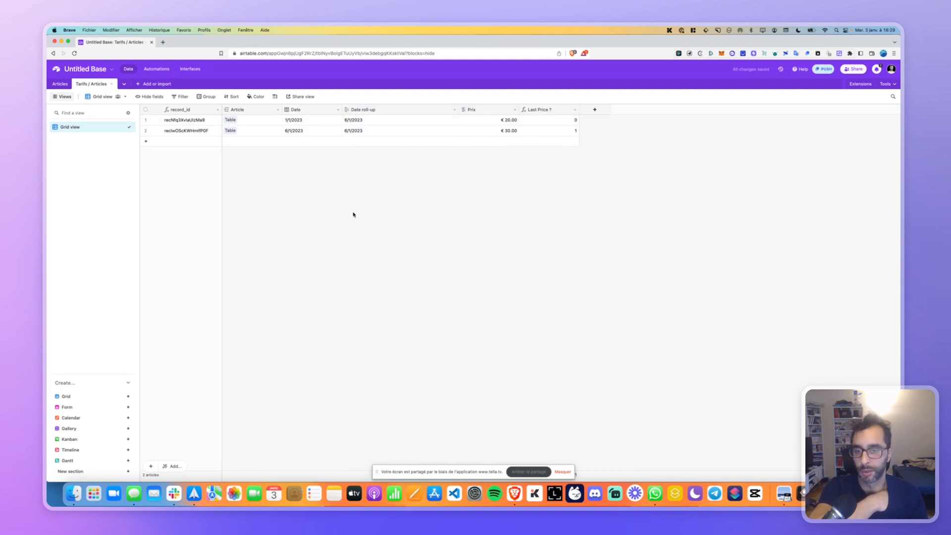
left_click(292, 131)
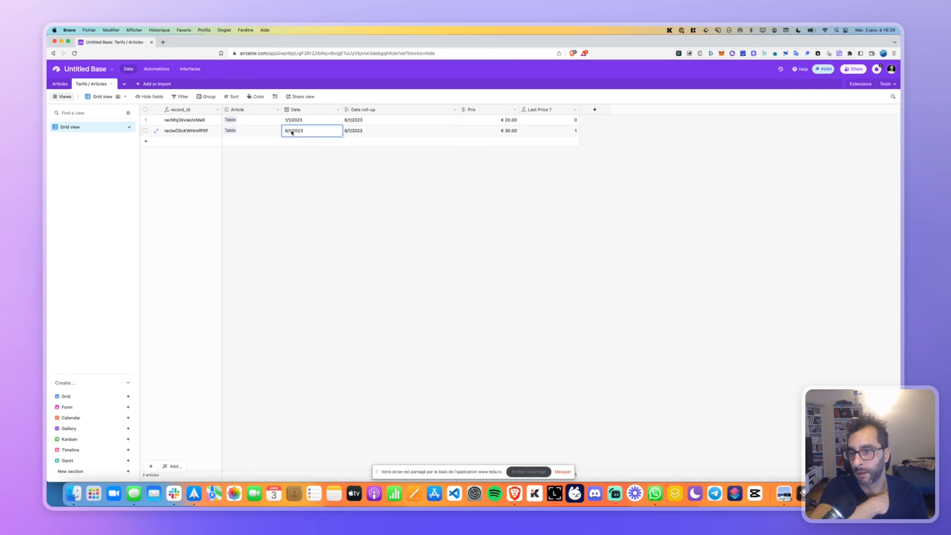
left_click(366, 130)
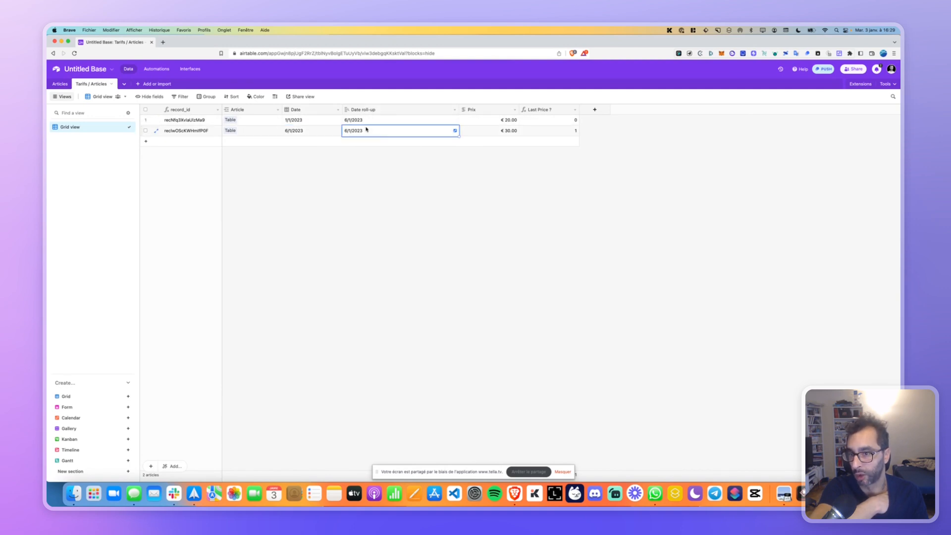
left_click(307, 132)
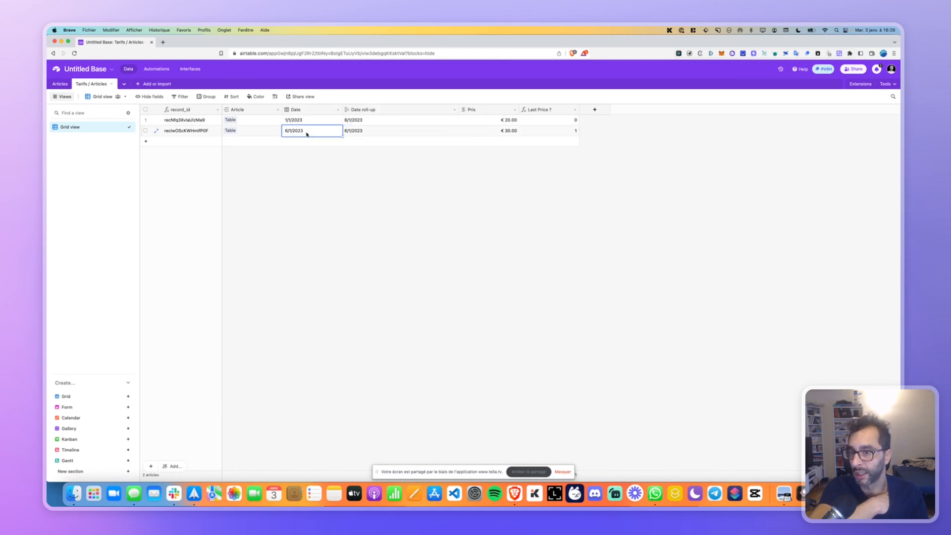
left_click(345, 132)
double_click(361, 110)
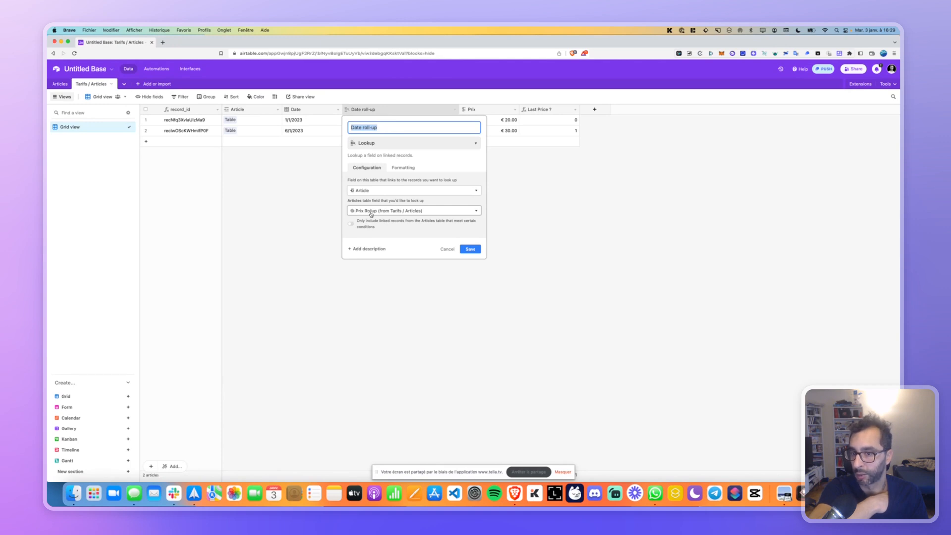
left_click(447, 249)
- Rename the Prix Rollup (from Tarifs / Articles) field in the Articles table as Date la plus récente
left_click(61, 84)
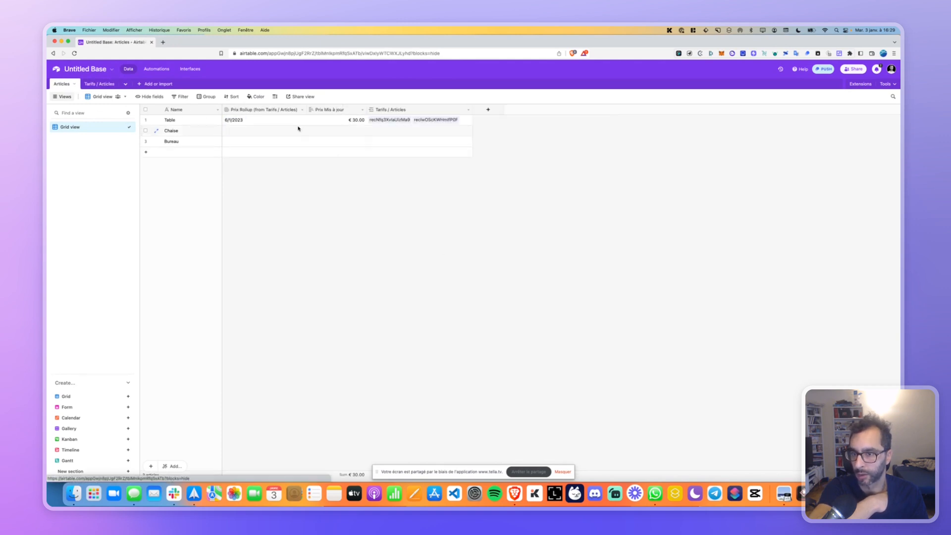
double_click(258, 110)
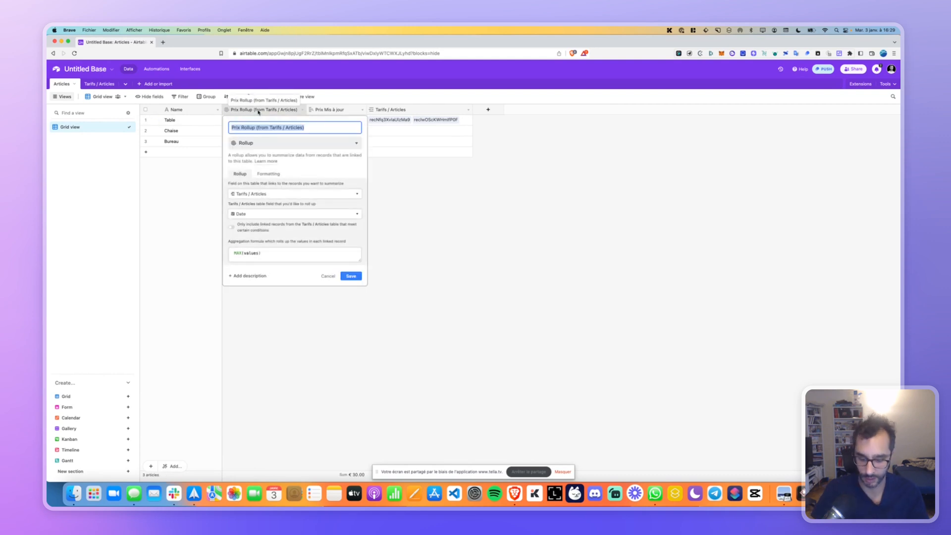
type("Date R")
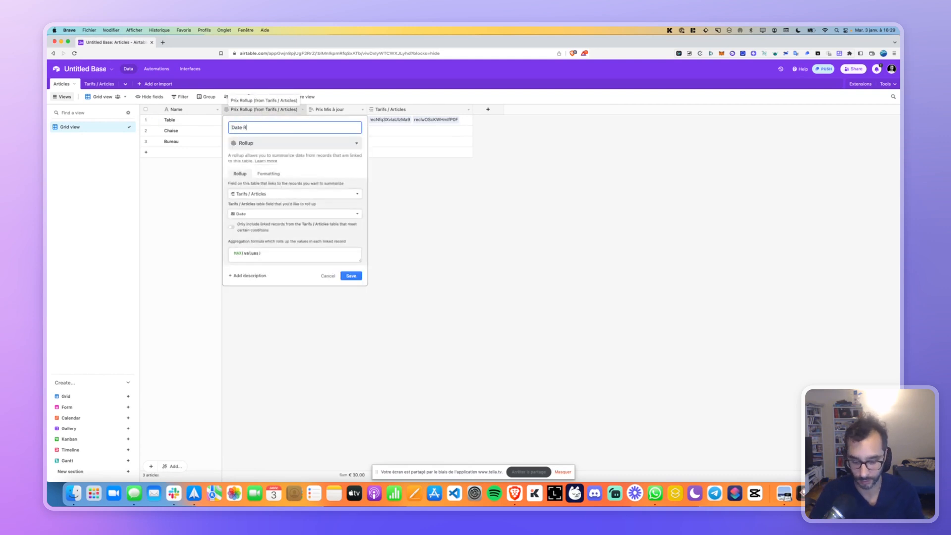
key("super+a")
type("D")
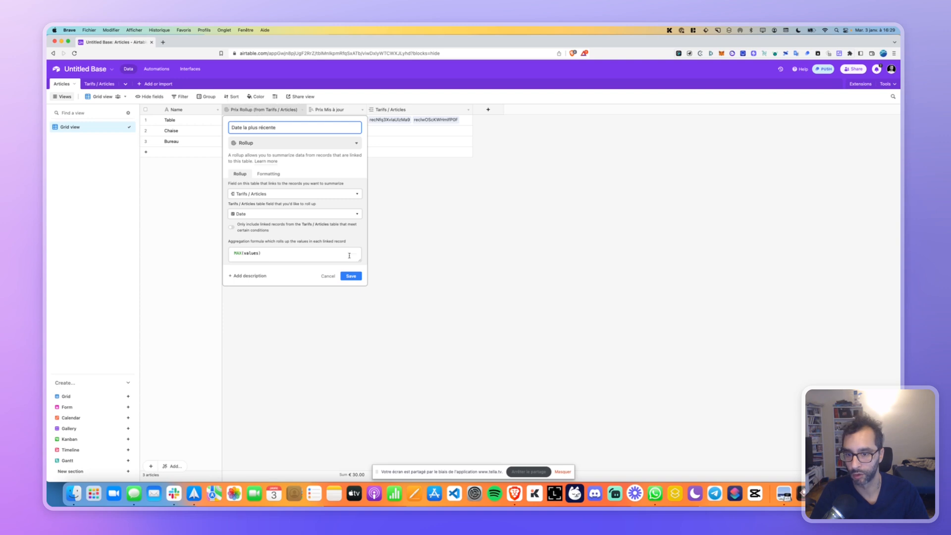
left_click(351, 276)
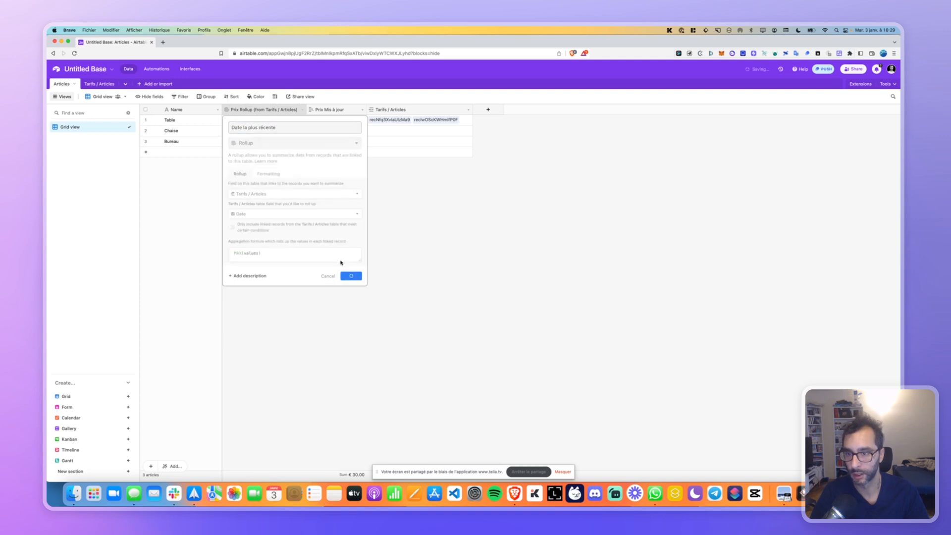
- Rename the Date roll-up lookup field in the Tarifs / Articles table as Date la plus récente
left_click(96, 88)
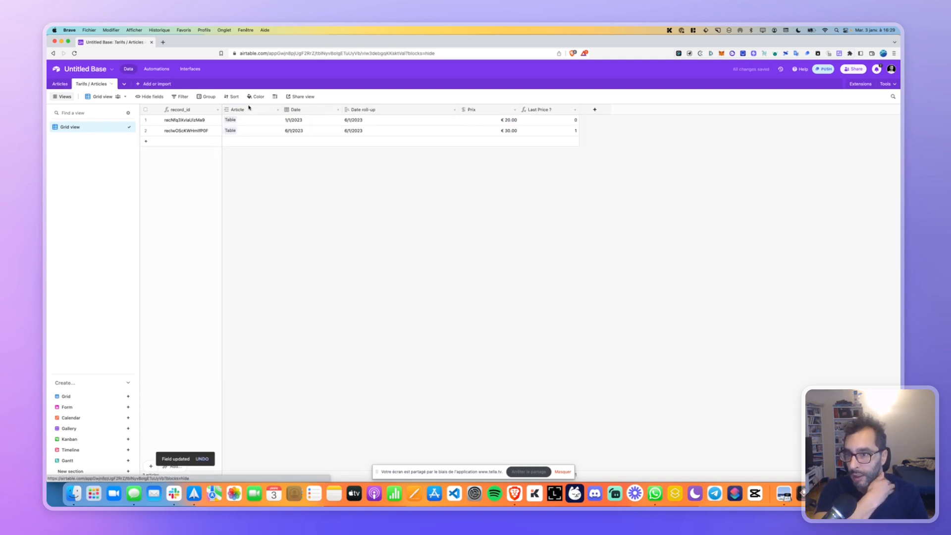
double_click(371, 112)
type("Date")
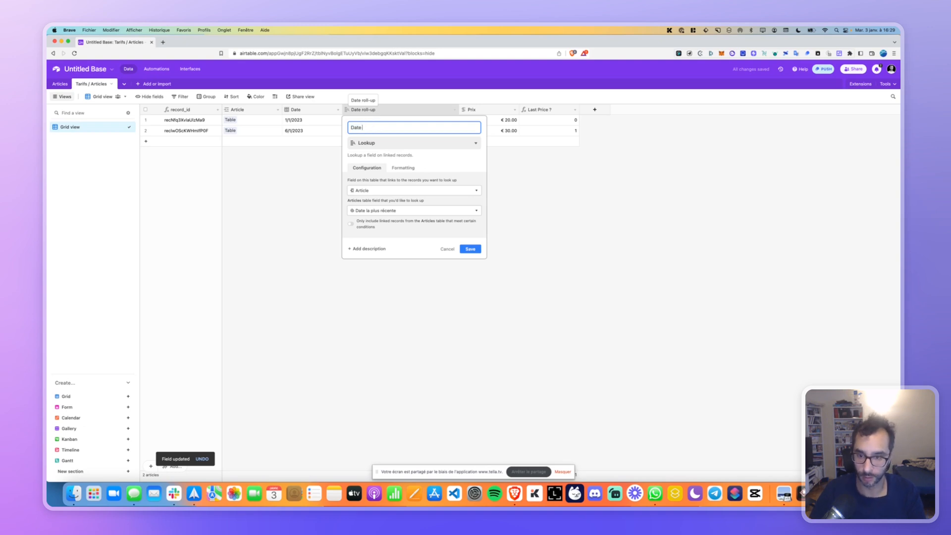
type(" la plus récente")
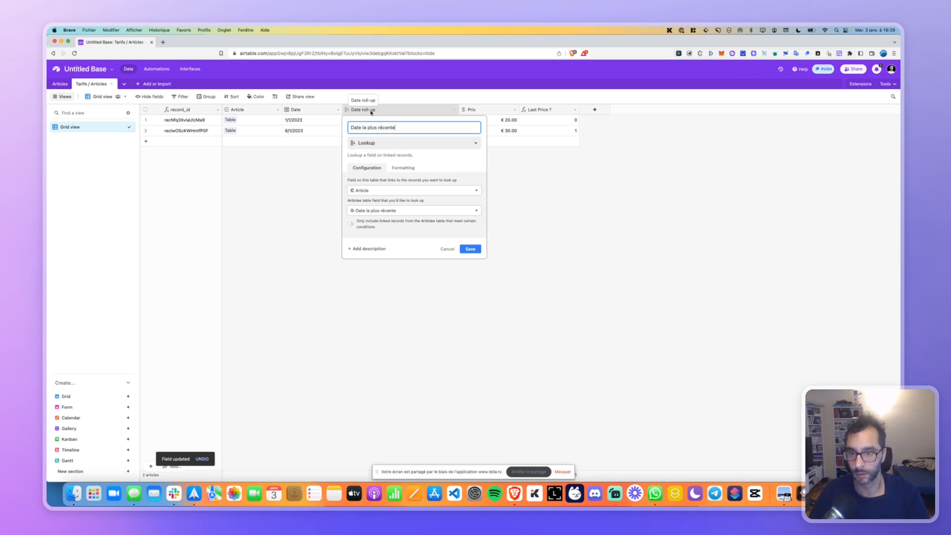
left_click(470, 248)
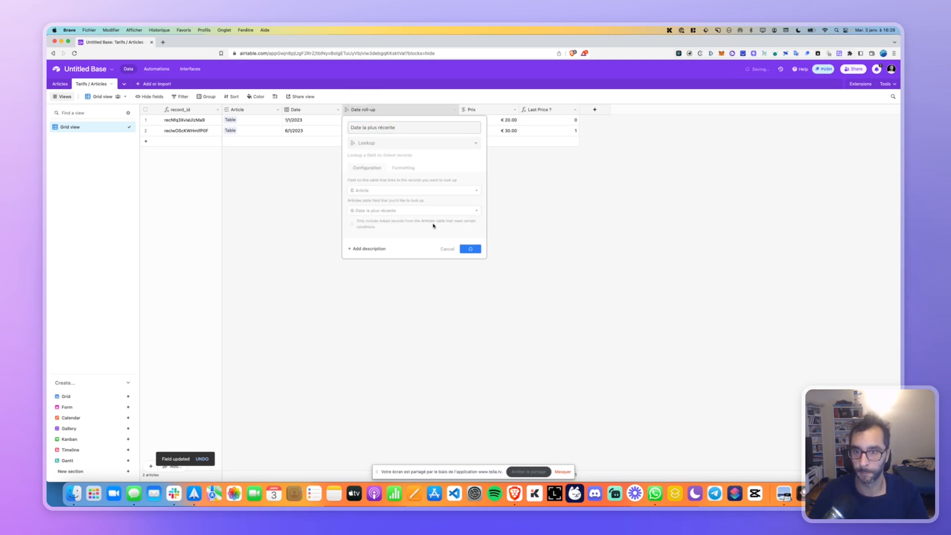
- Review the lookup settings of Date la plus récente in Tarifs / Articles against its source field in the Articles table
double_click(368, 110)
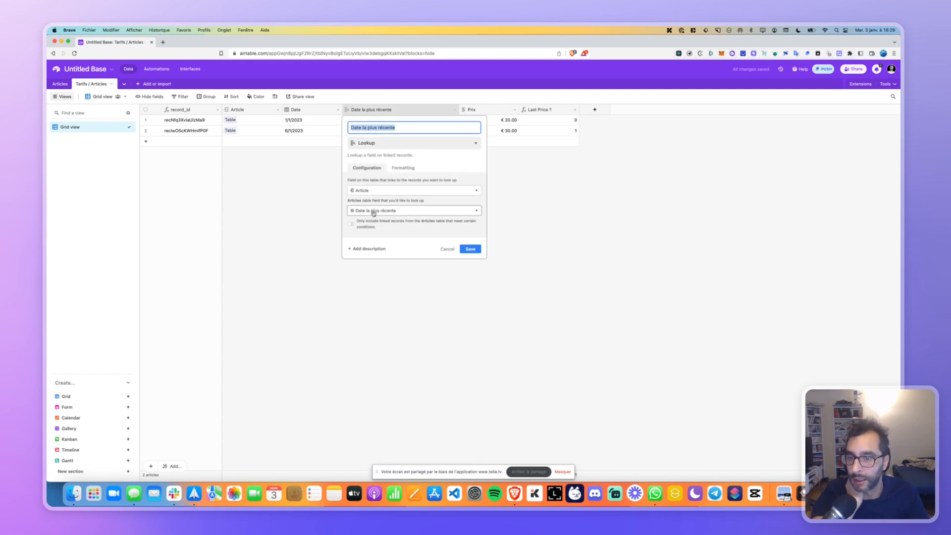
left_click(61, 84)
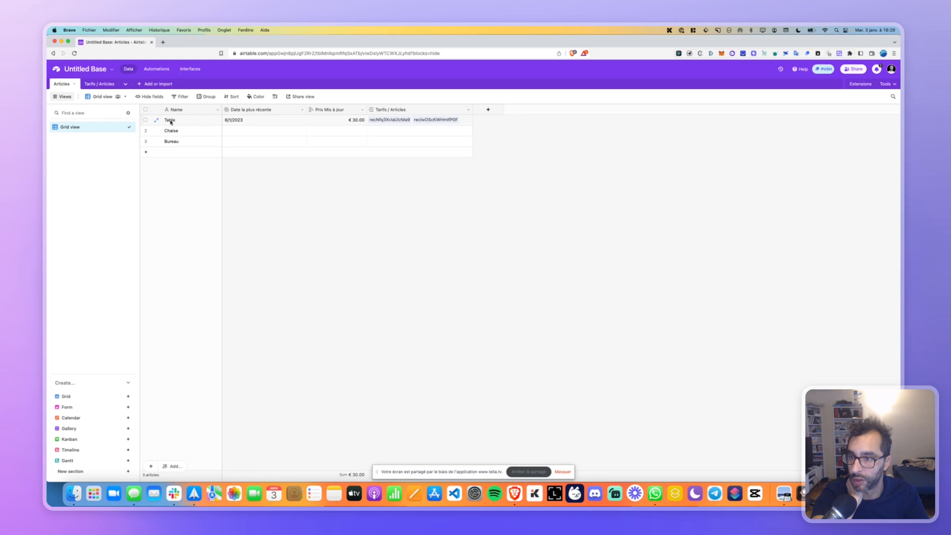
left_click(99, 83)
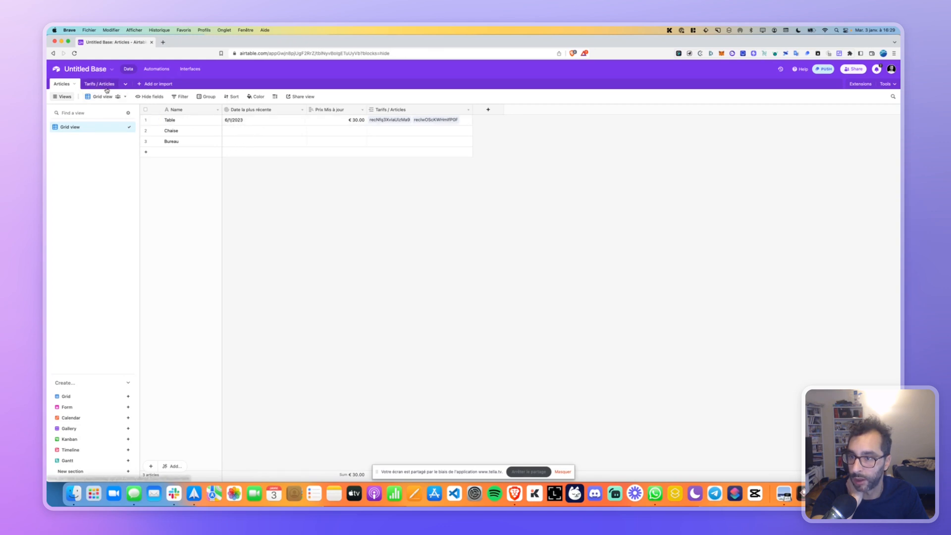
double_click(366, 114)
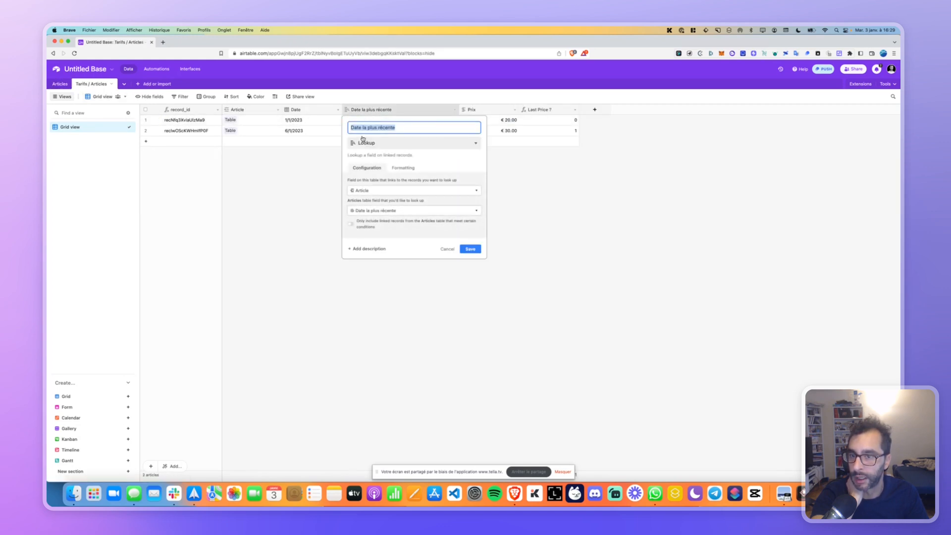
left_click(446, 249)
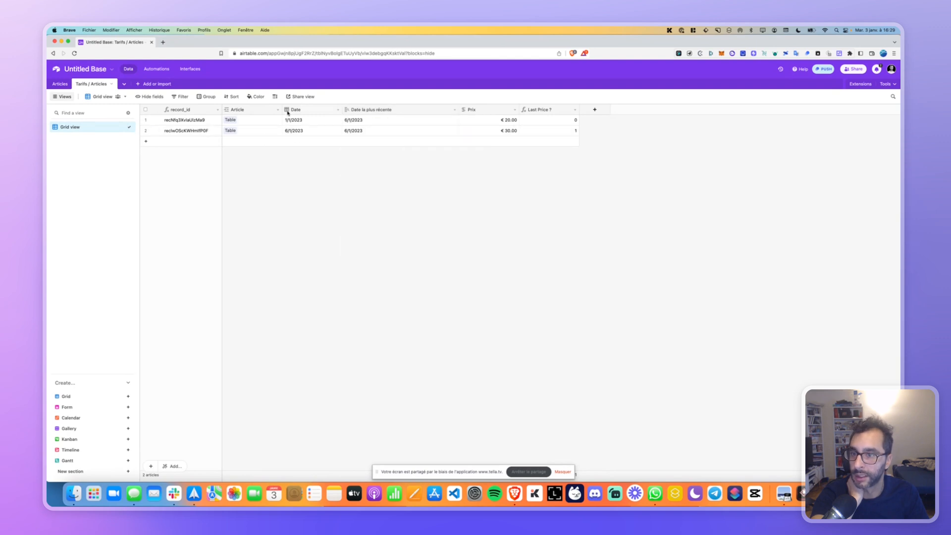
- Compare the second tariff record's Date with its Date la plus récente and its Last Price ? value
left_click(305, 135)
left_click(374, 131)
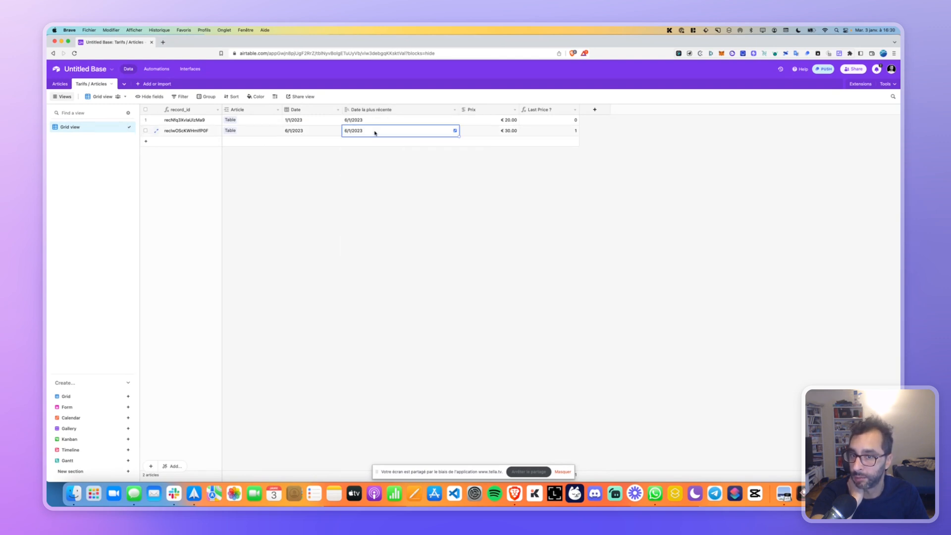
left_click(550, 131)
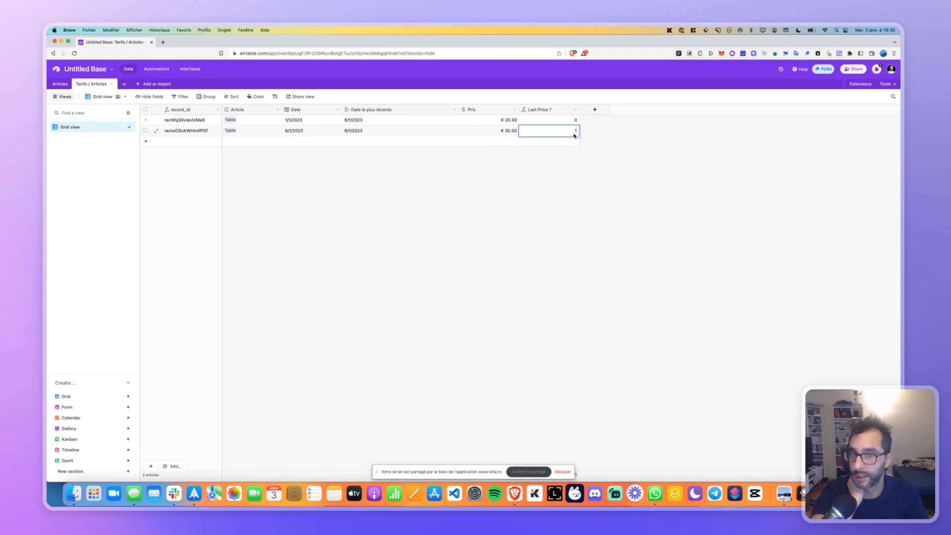
- Rename the Last Price ? formula field as Prix le plus à jour ?
double_click(545, 110)
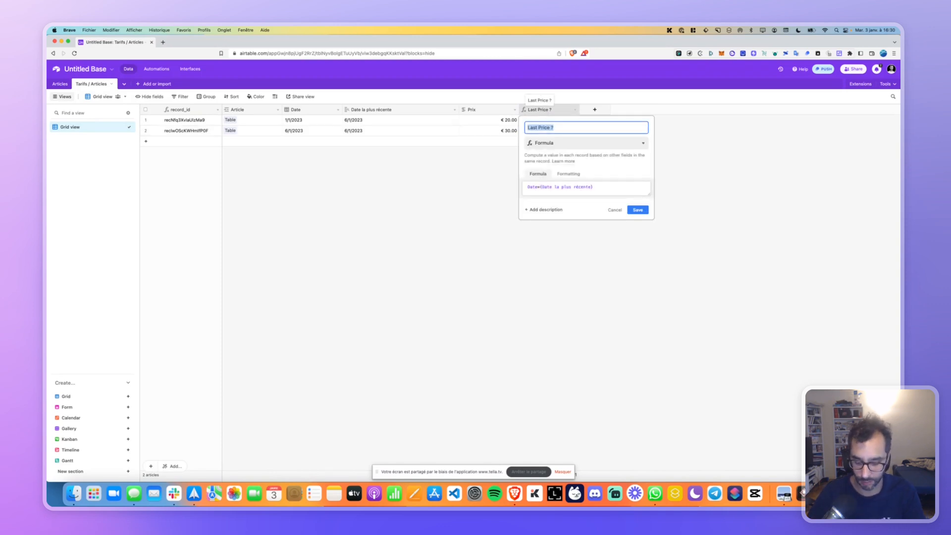
key("BackSpace")
type("Pr")
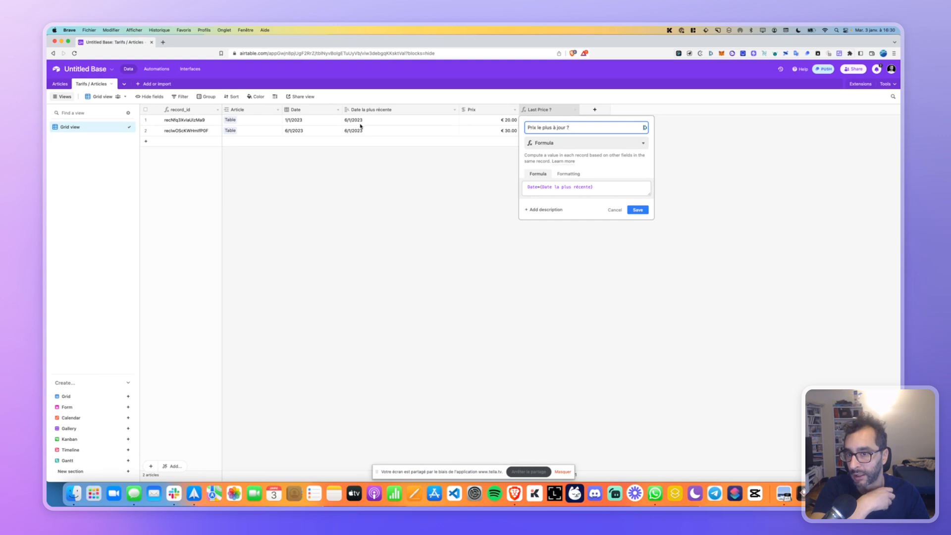
left_click(634, 209)
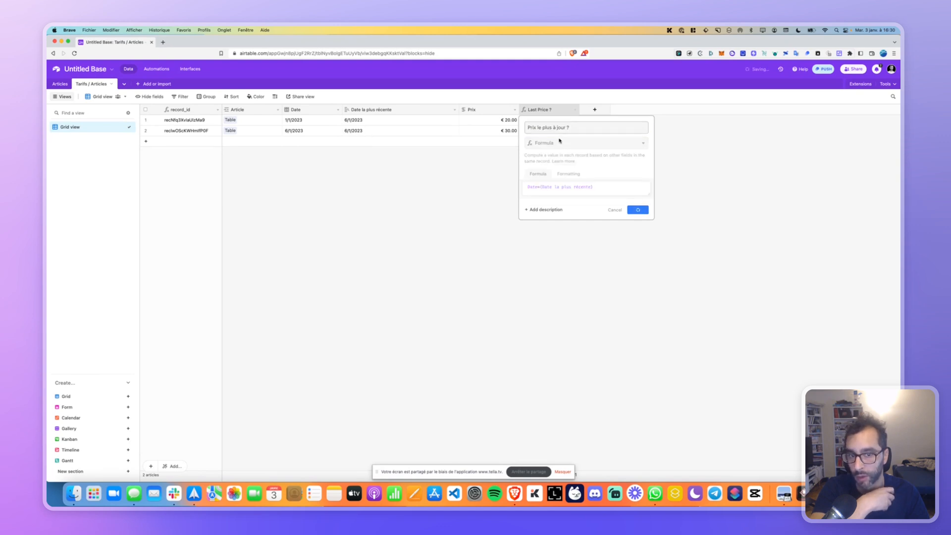
- Examine the second tariff's flag and price, then the filter condition of the Prix Mis à jour lookup in the Articles table
left_click(565, 133)
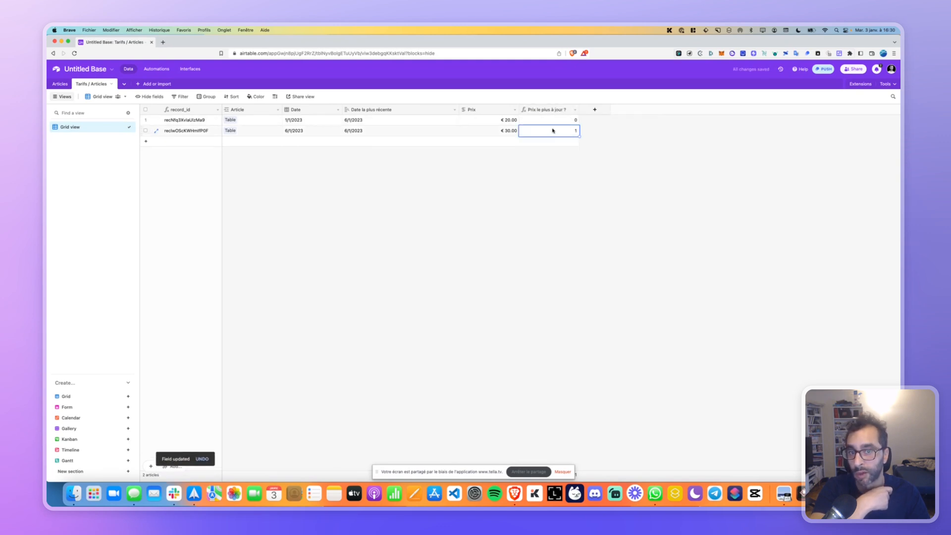
left_click(501, 132)
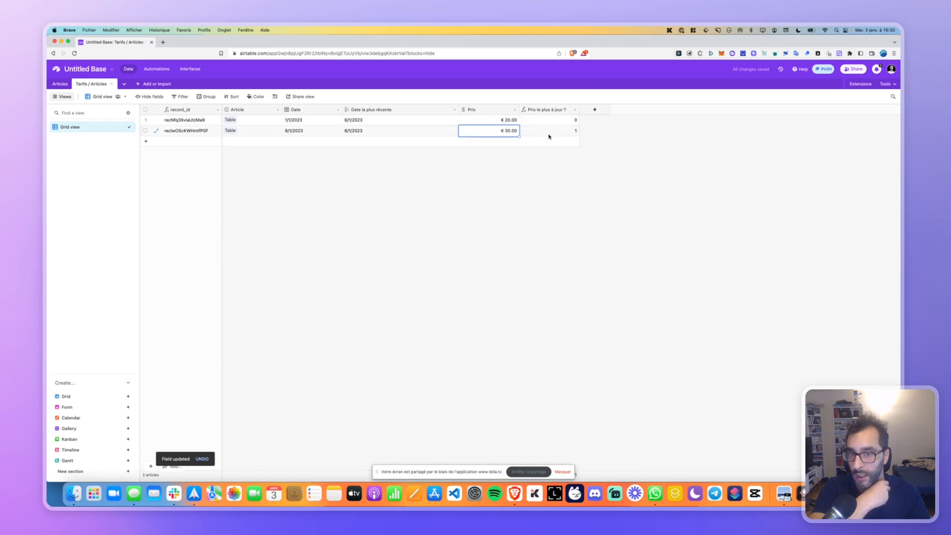
left_click(297, 160)
left_click(65, 86)
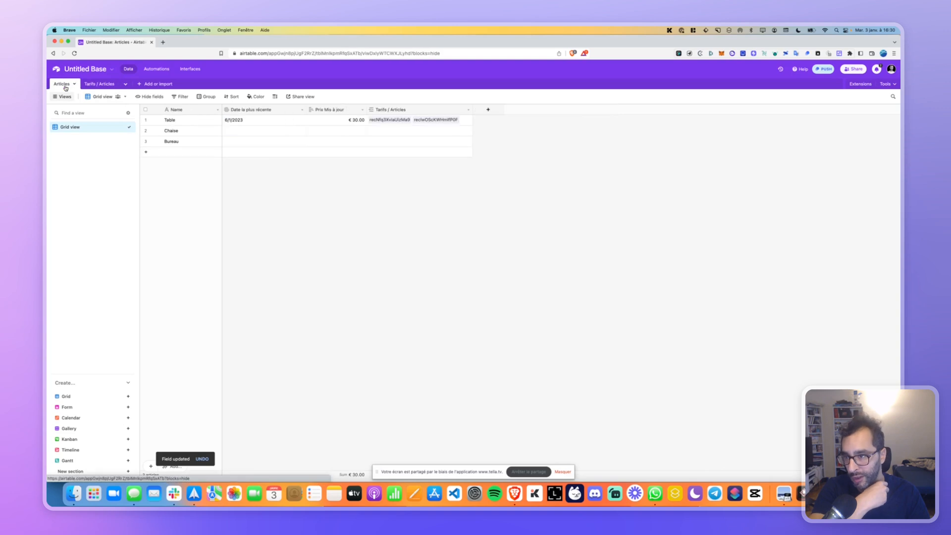
double_click(336, 113)
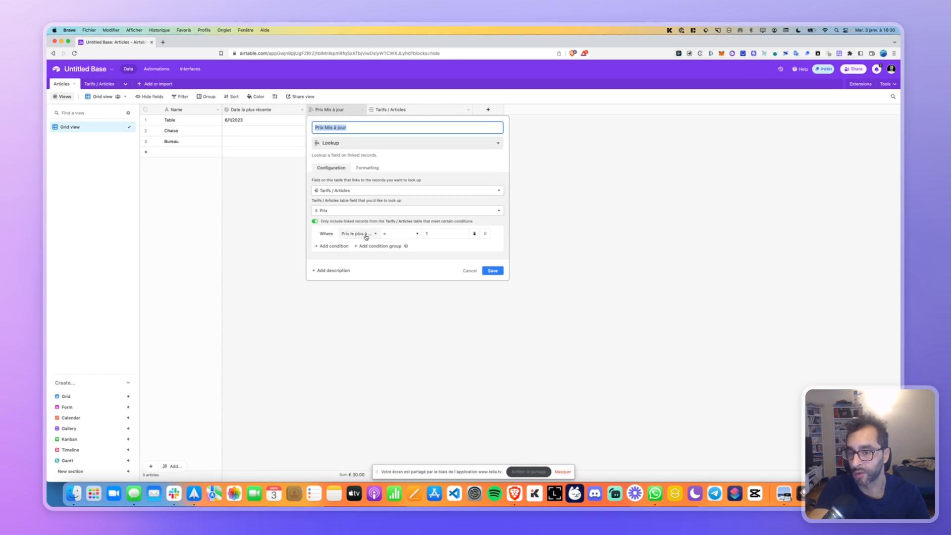
left_click(469, 271)
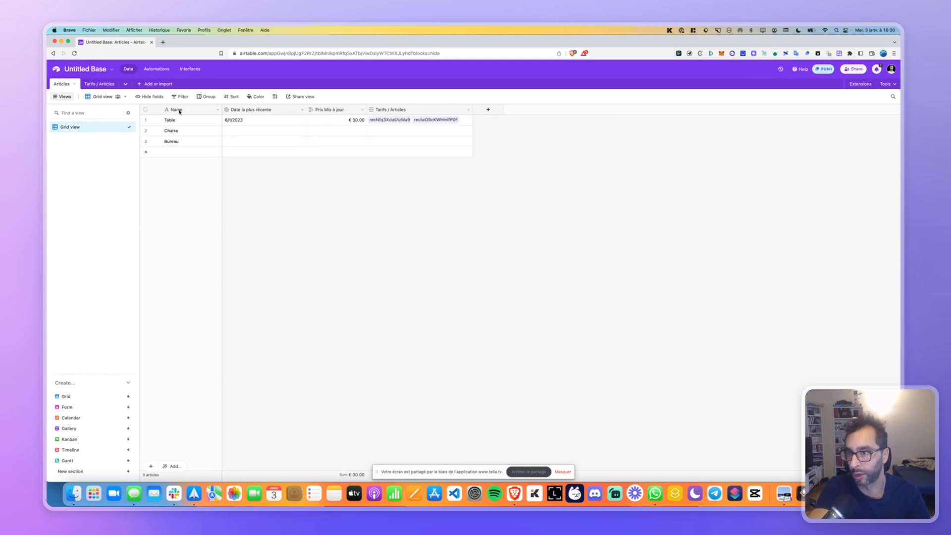
- Add a third tariff record in Tarifs / Articles linked to Table, dated 9/1/2023 and priced at € 50, and check its flag
left_click(105, 84)
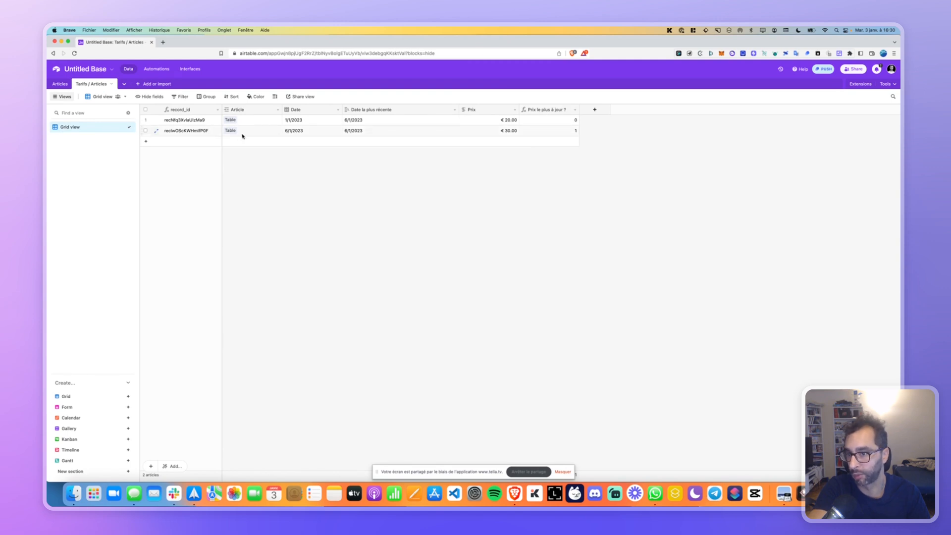
left_click(145, 141)
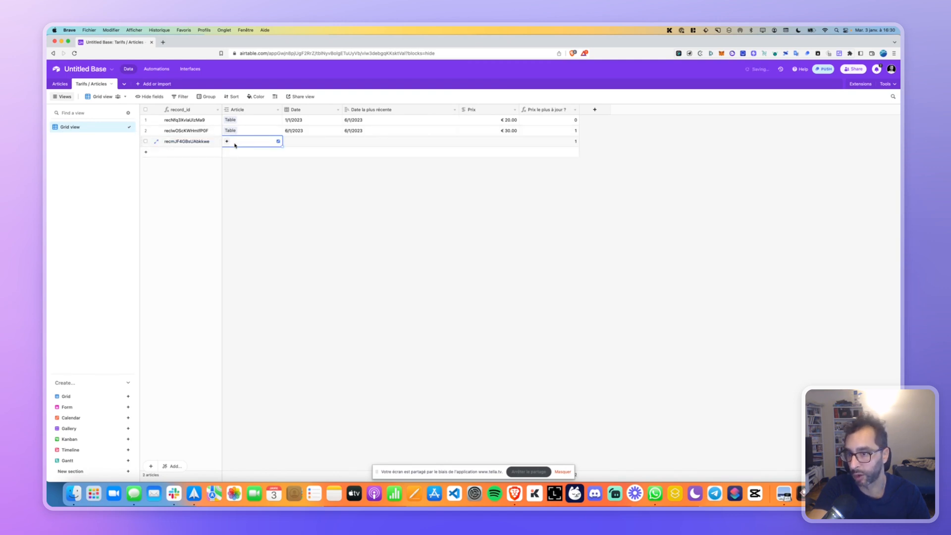
left_click(234, 144)
left_click(172, 114)
left_click(299, 142)
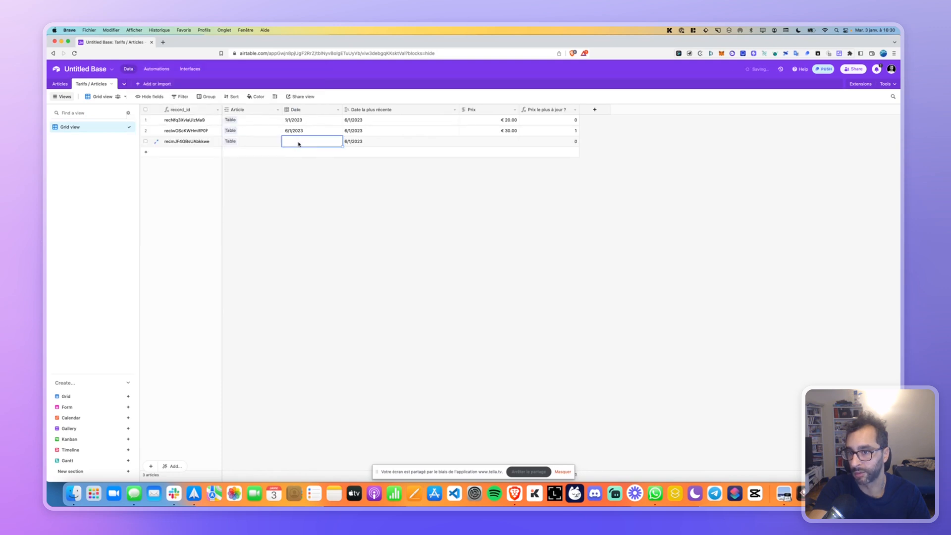
left_click(299, 142)
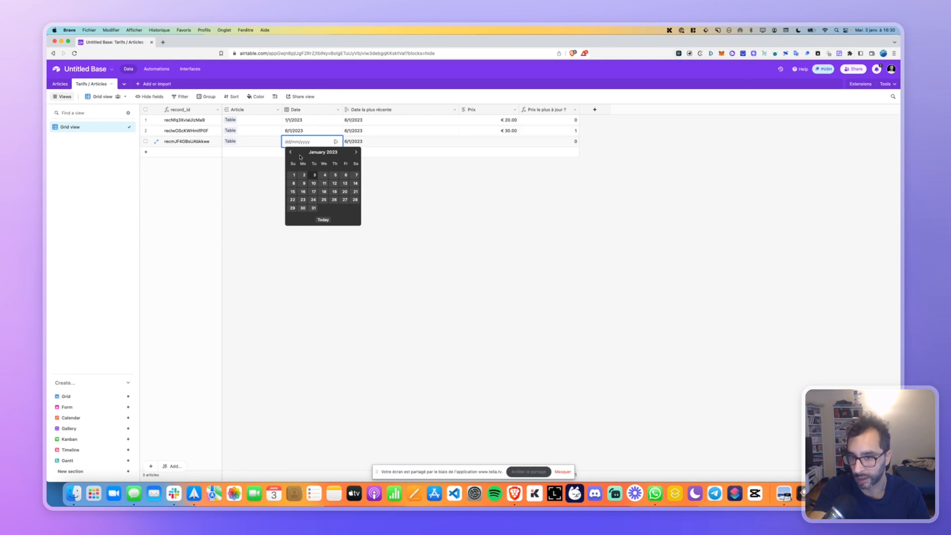
left_click(303, 183)
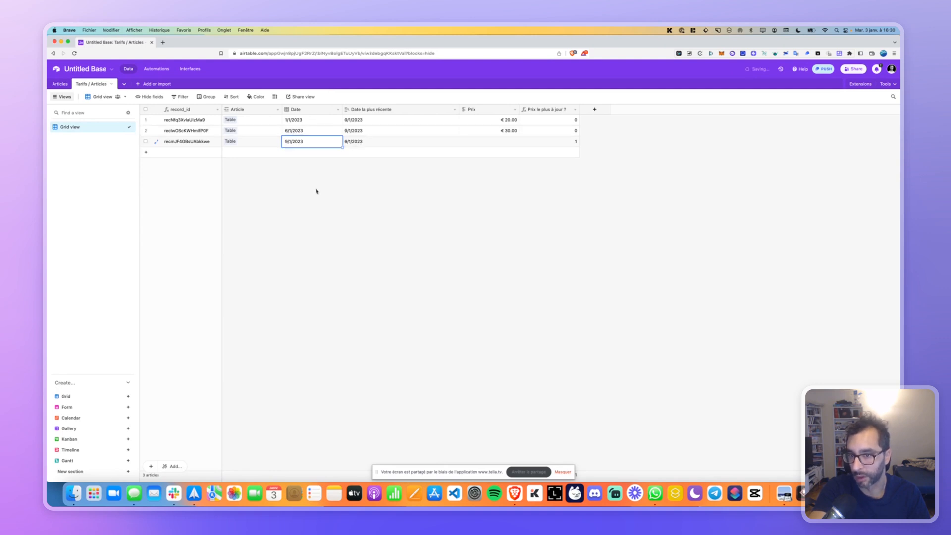
left_click(473, 142)
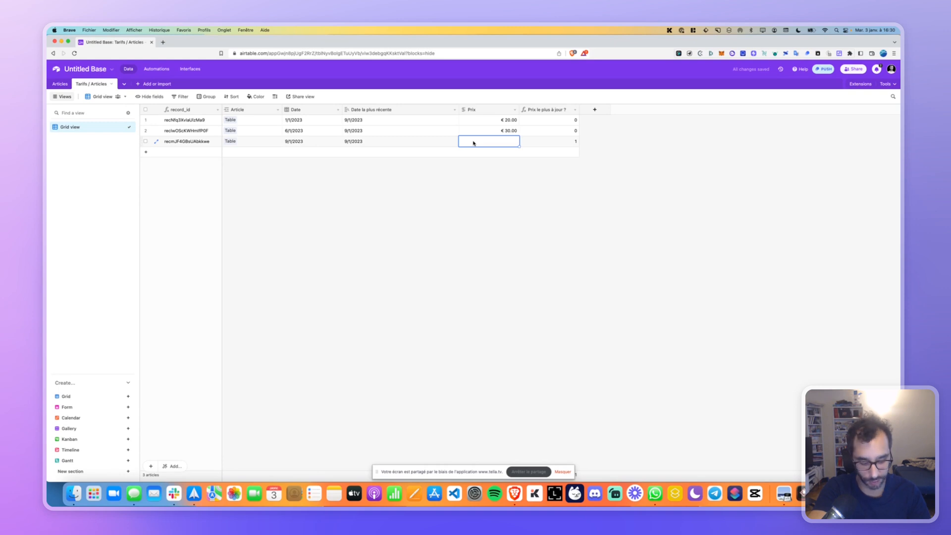
type("50")
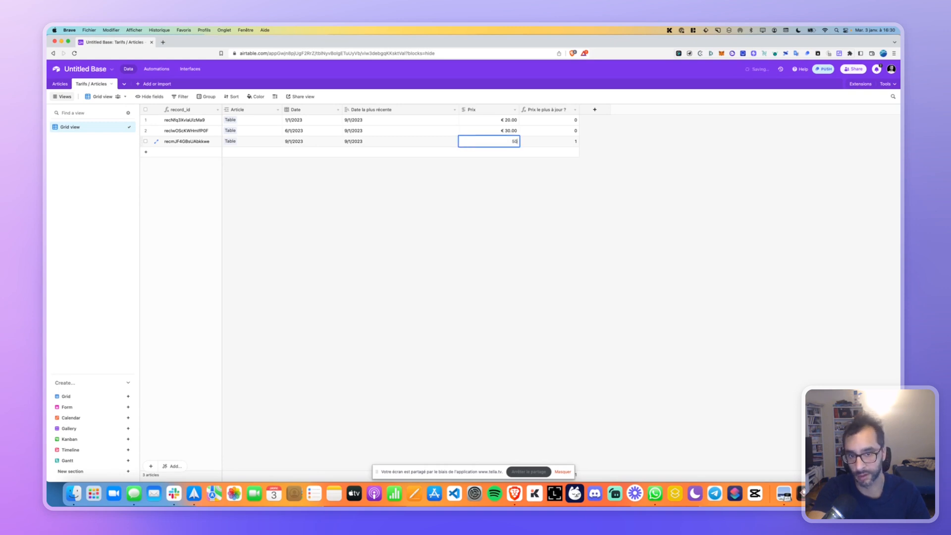
left_click(494, 190)
left_click(569, 143)
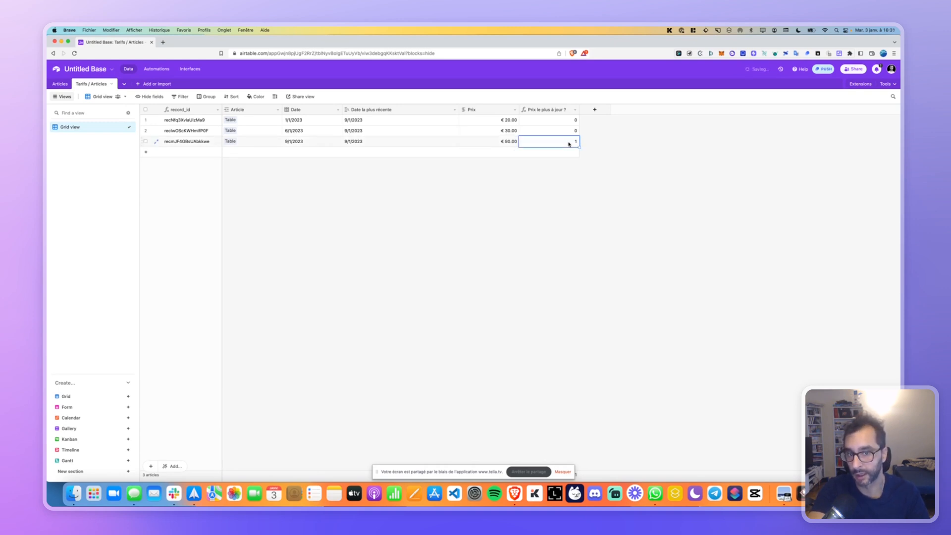
- Add a fourth tariff record linked to Table, dated 4/1/2023 and priced at € 30
left_click(241, 150)
left_click(230, 152)
left_click(229, 152)
left_click(182, 108)
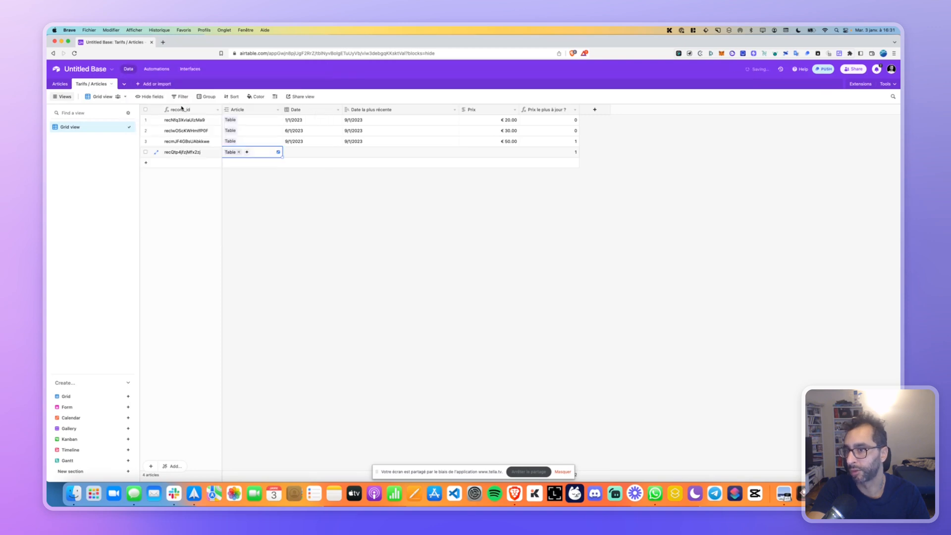
left_click(291, 151)
left_click(309, 152)
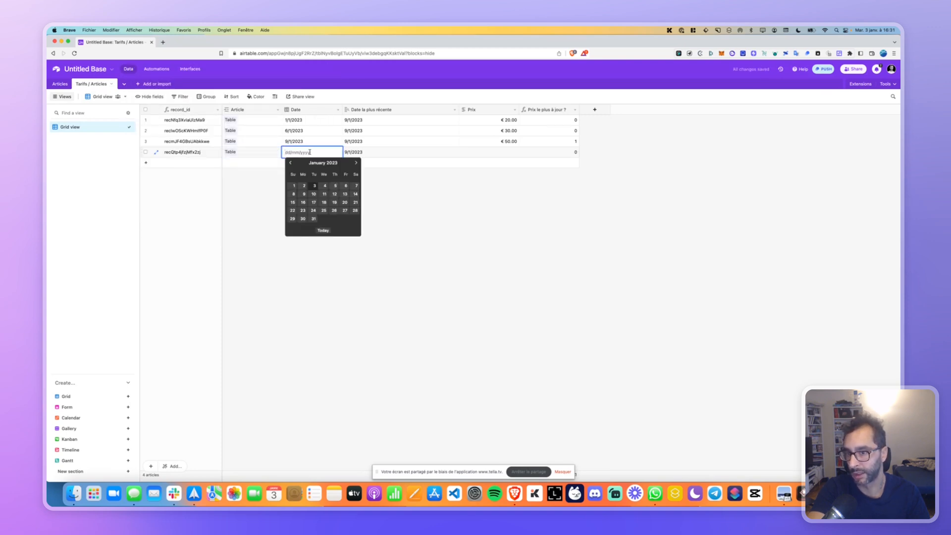
left_click(324, 185)
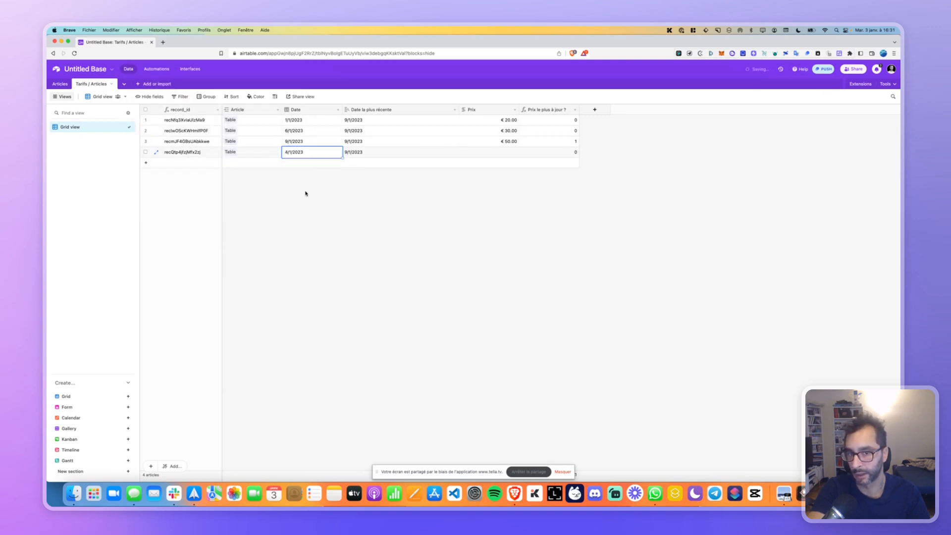
left_click(305, 193)
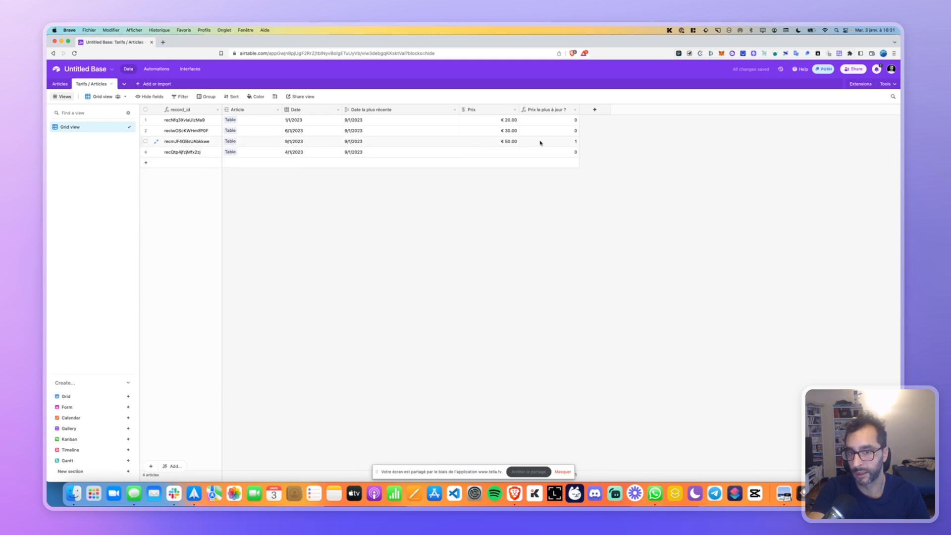
left_click(575, 143)
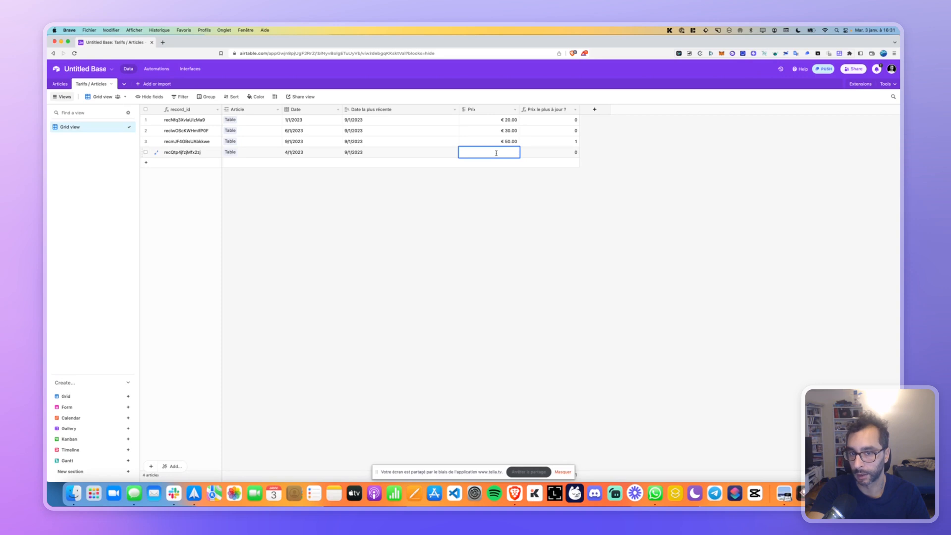
type("30")
left_click(486, 185)
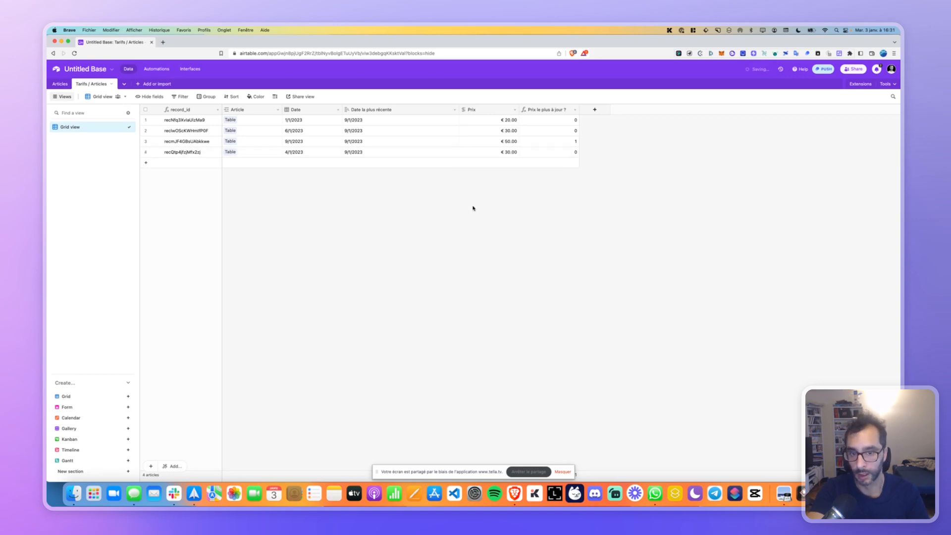
- Check Table's most recent date and current price in the Articles table, then return to Tarifs / Articles
left_click(59, 88)
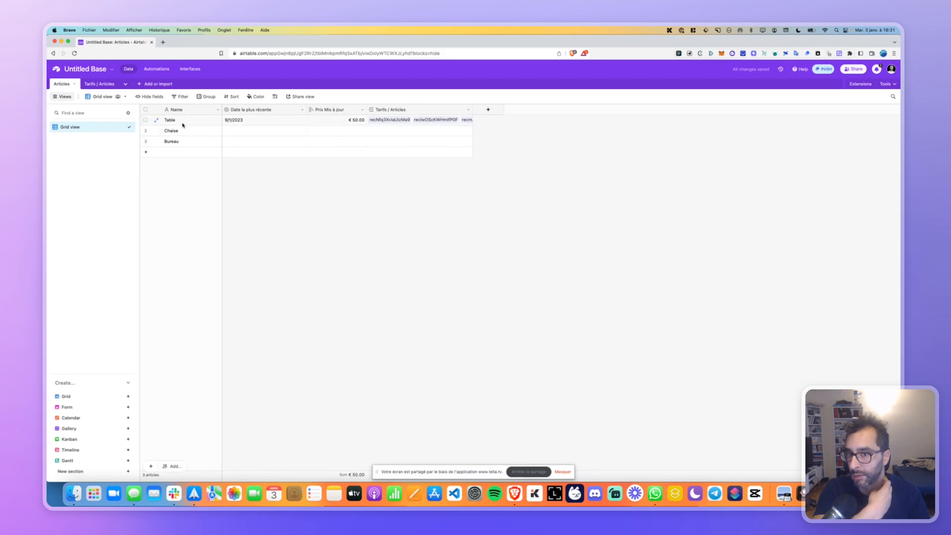
left_click(99, 84)
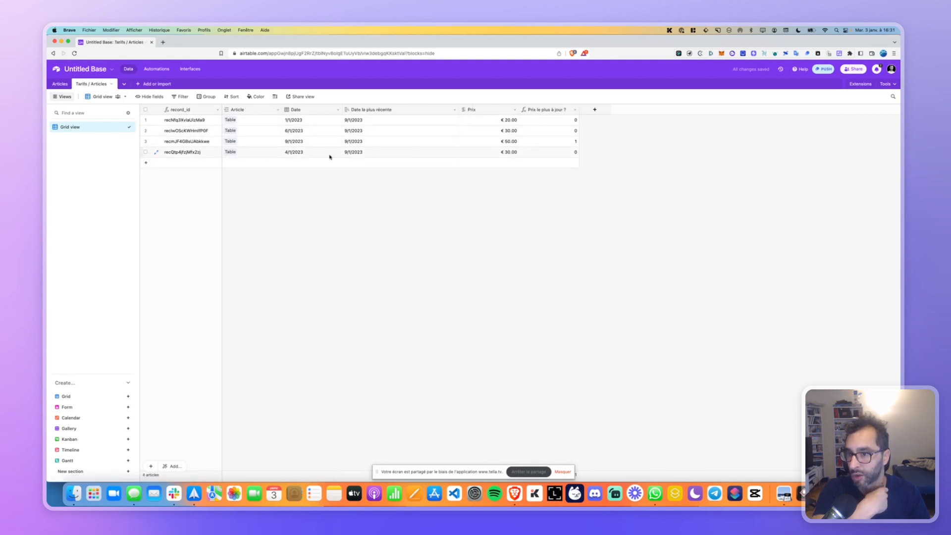
- Compare the dates of Table's four tariffs in Tarifs / Articles with its Date la plus récente value in the Articles table
left_click(294, 155)
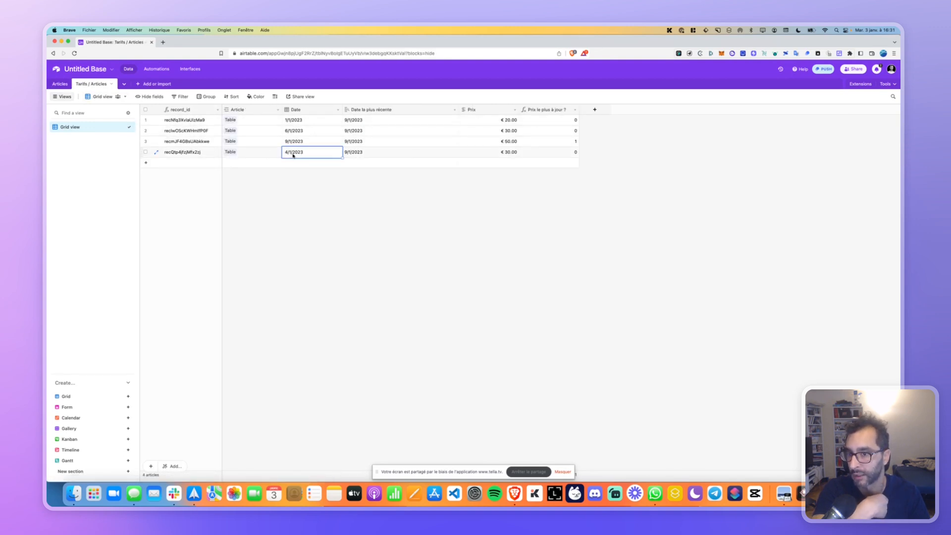
left_click(254, 182)
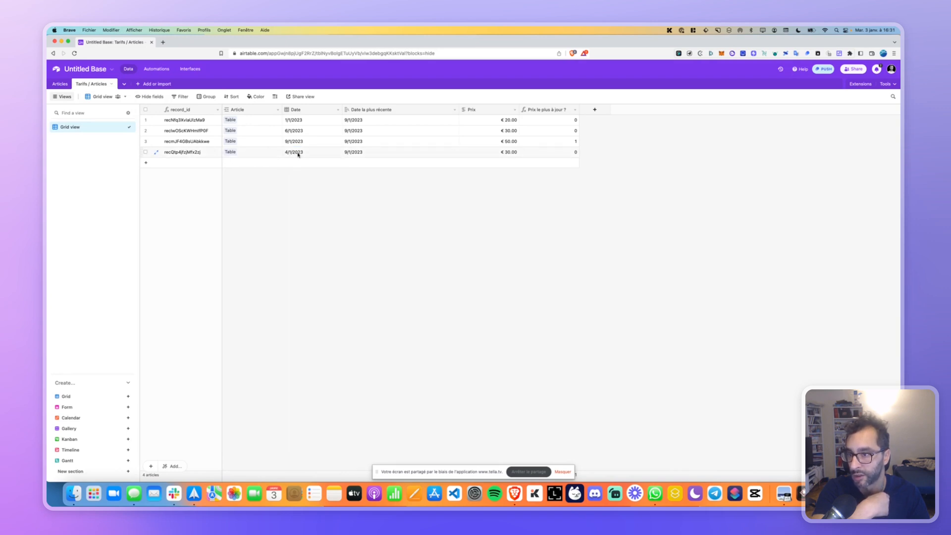
left_click(60, 84)
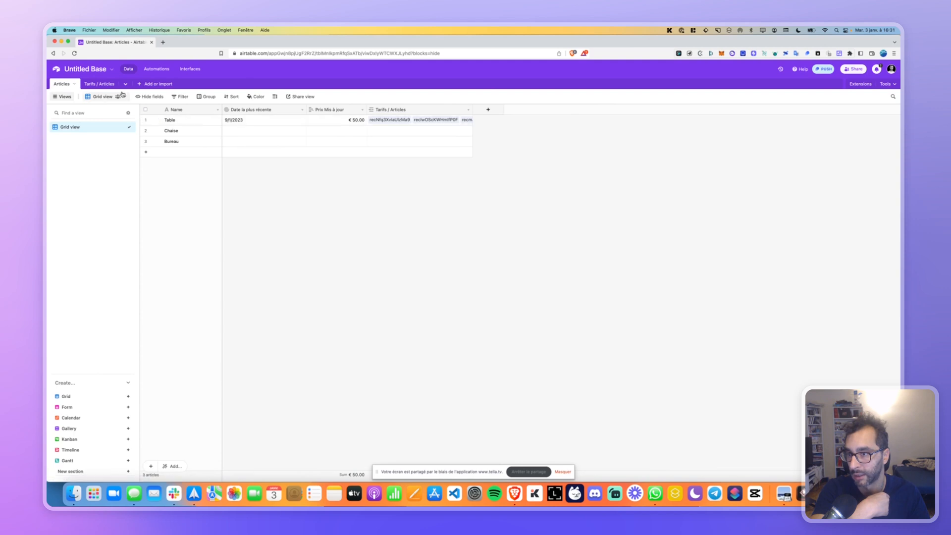
left_click(99, 84)
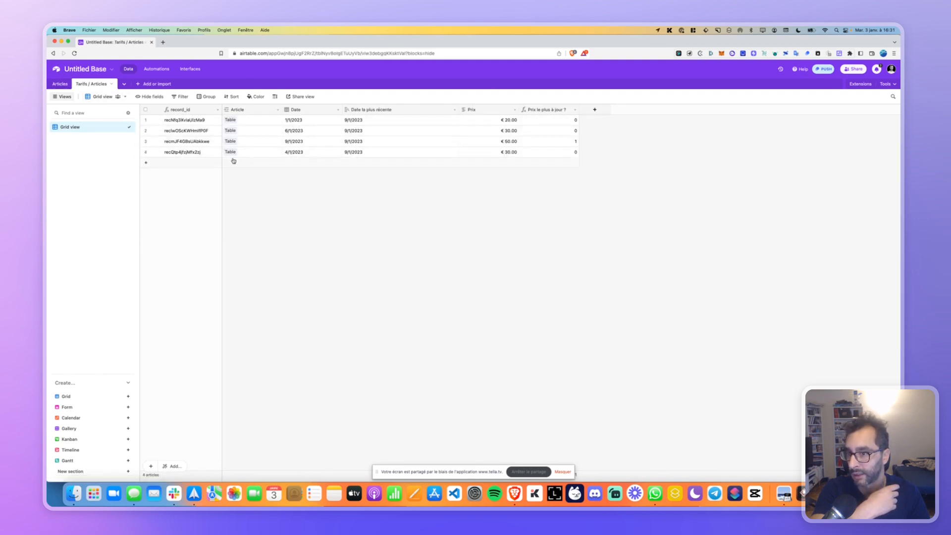
left_click(64, 84)
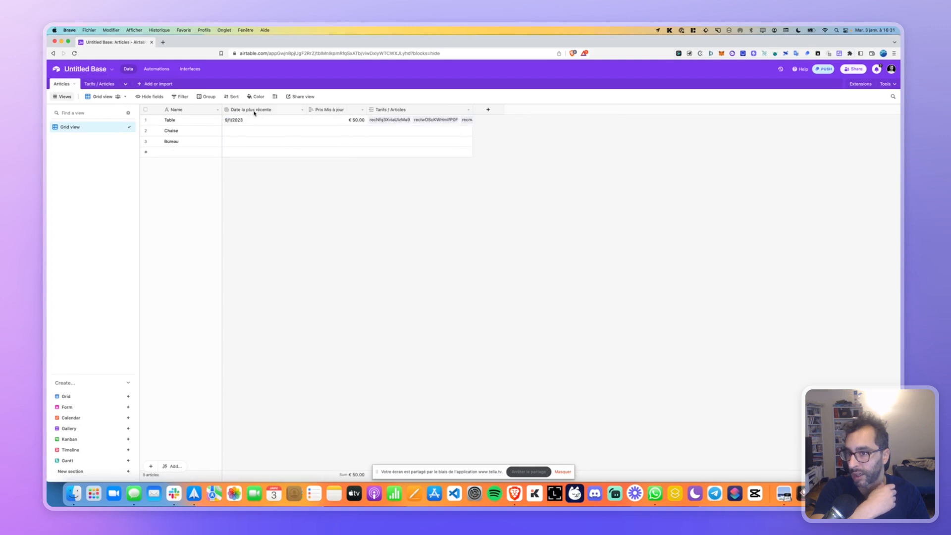
left_click(102, 86)
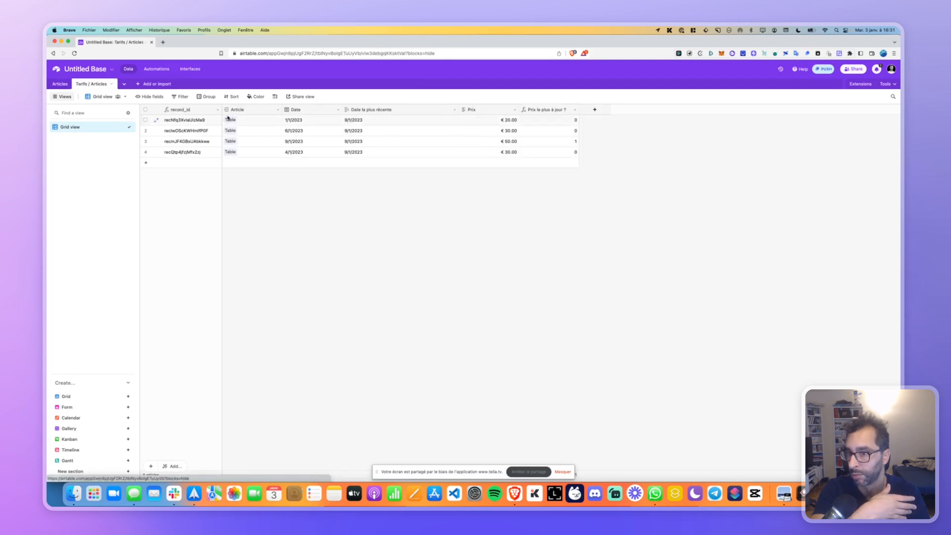
left_click_drag(296, 123, 297, 153)
left_click(296, 143)
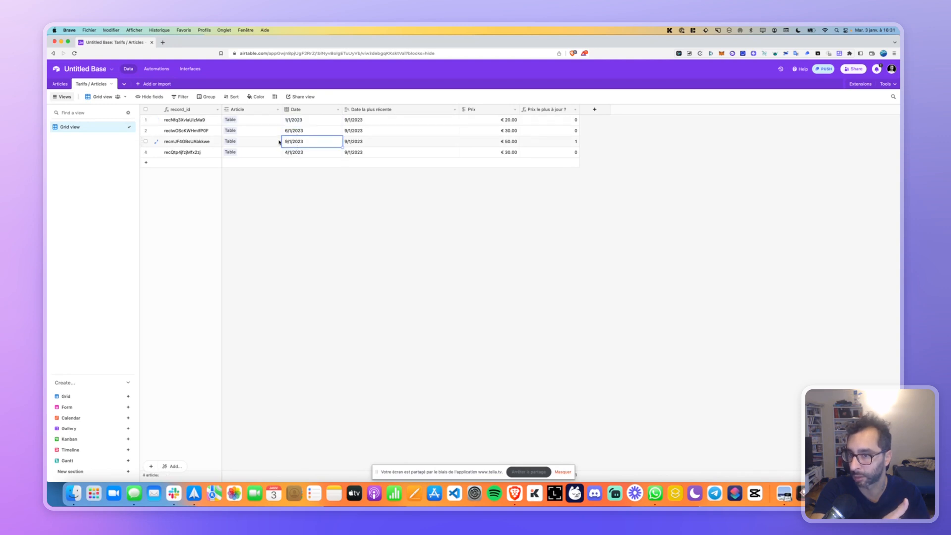
left_click(60, 85)
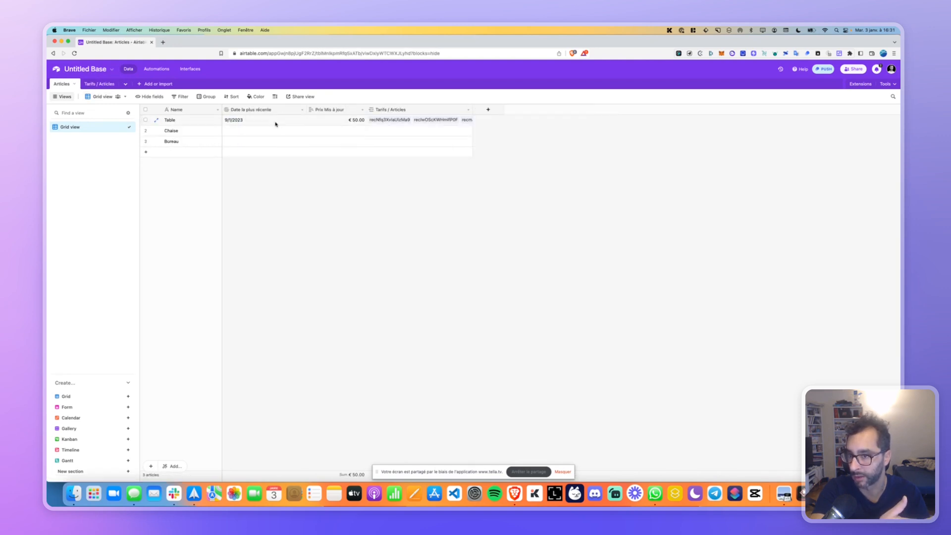
left_click(242, 124)
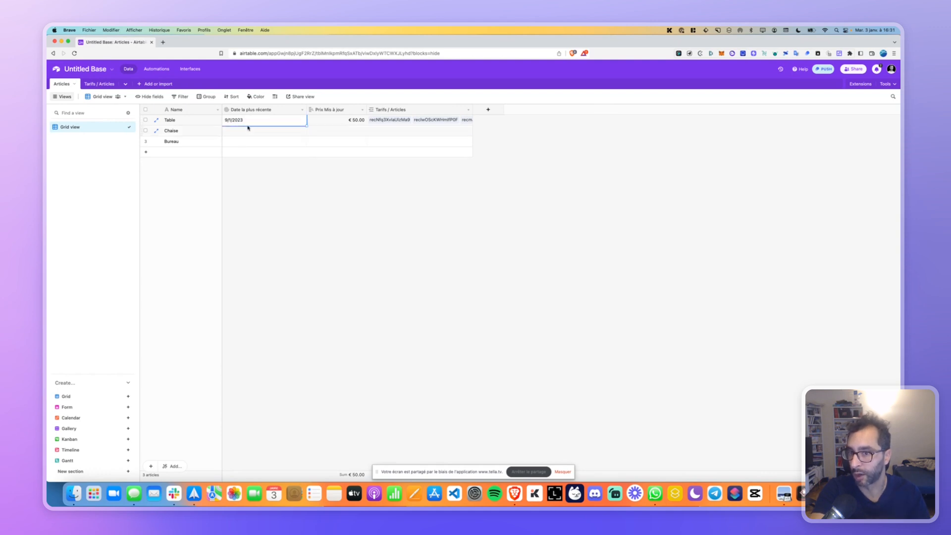
left_click(106, 85)
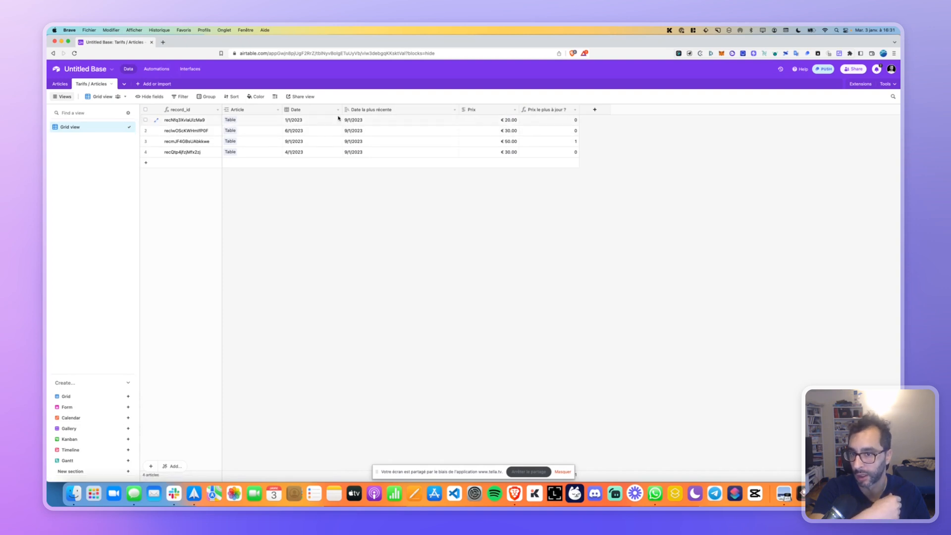
- Examine the Date la plus récente column in Tarifs / Articles, comparing the third tariff's date, most recent date and flag
left_click(374, 110)
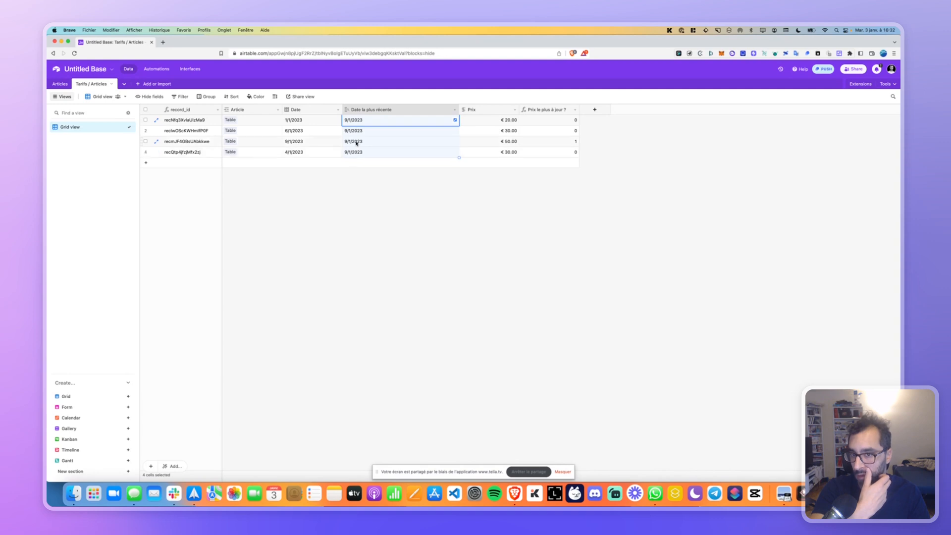
left_click(352, 181)
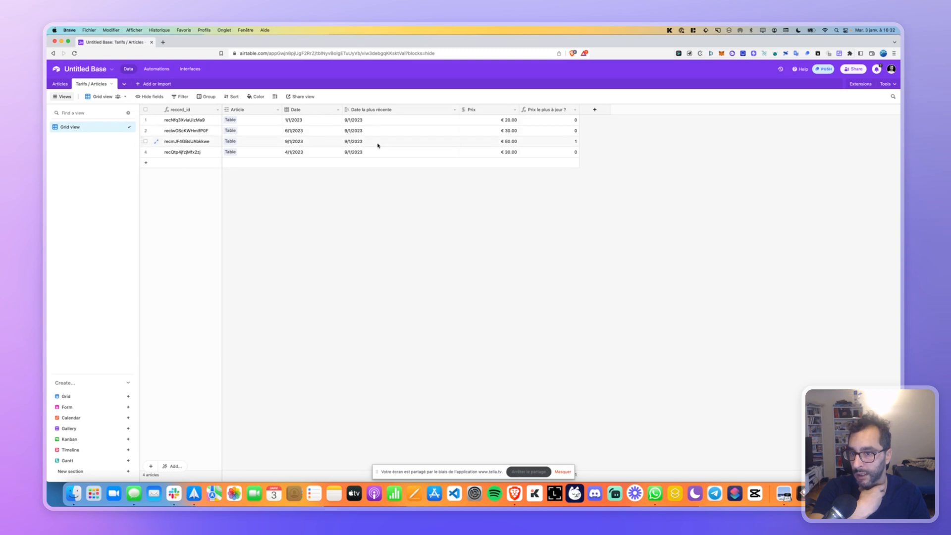
left_click(310, 144)
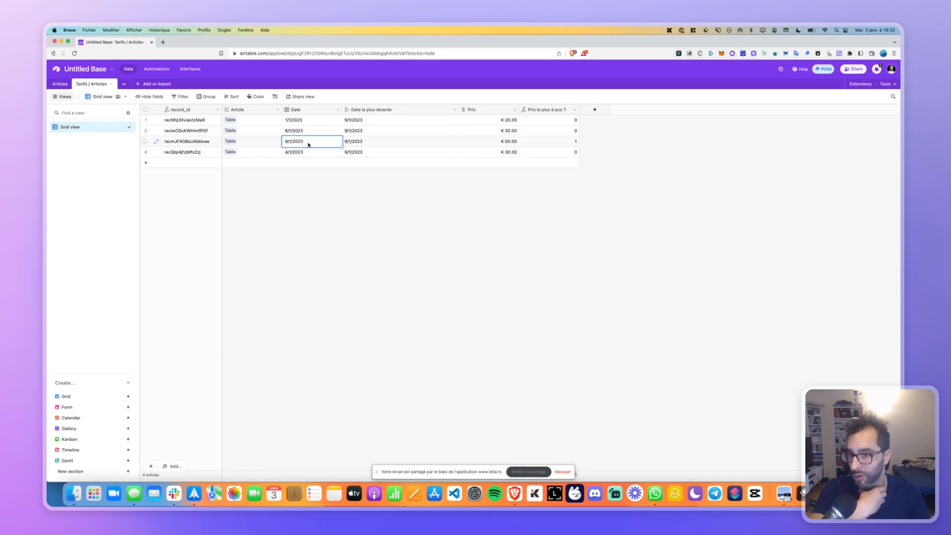
left_click(369, 139)
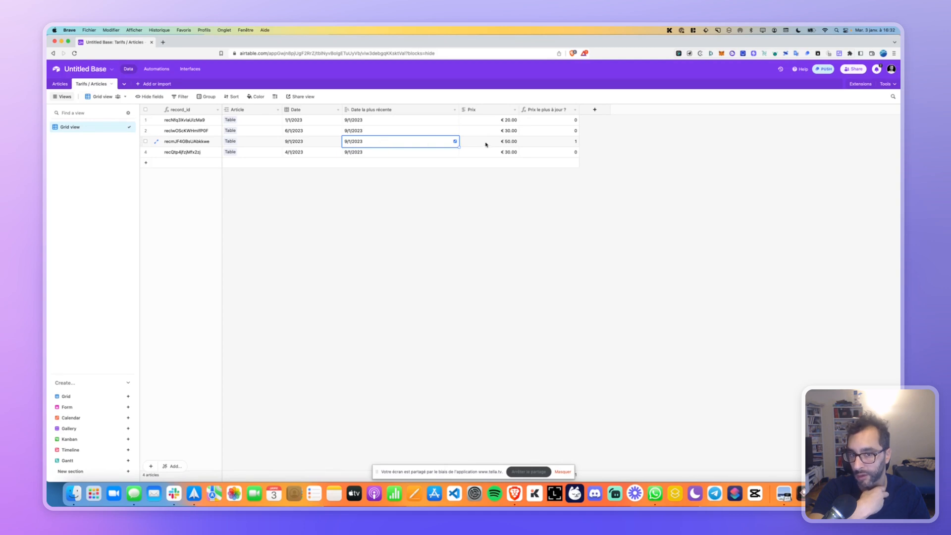
left_click(561, 143)
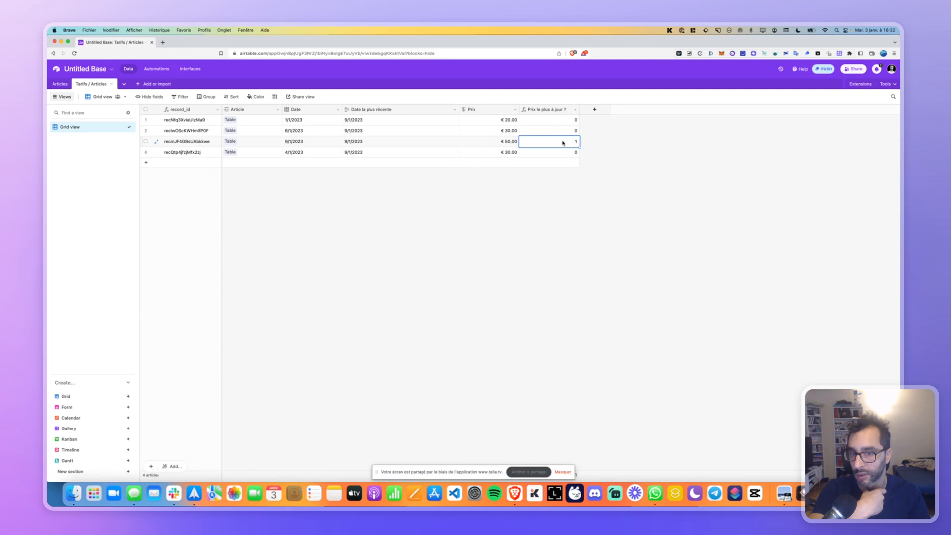
- Review the filter condition of the Prix Mis à jour lookup in the Articles table and close its settings without saving
left_click(60, 83)
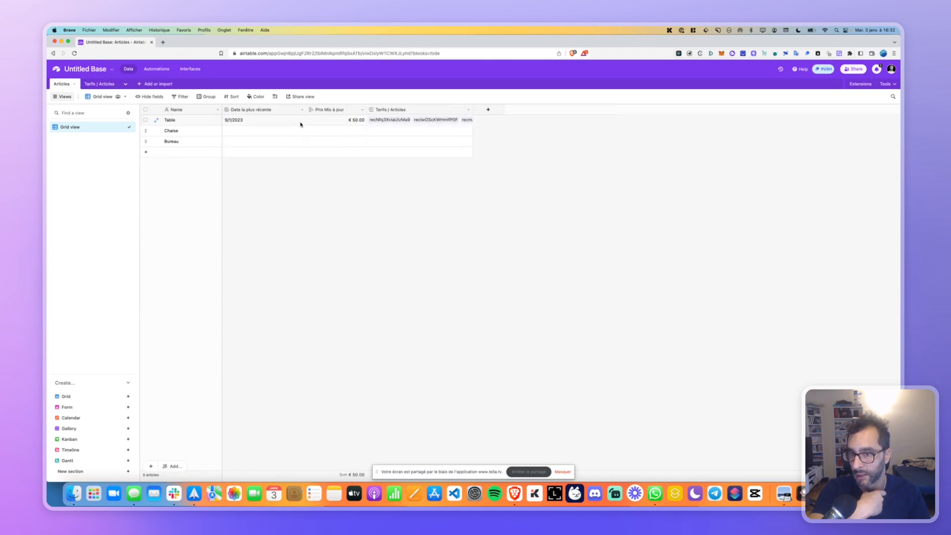
double_click(329, 110)
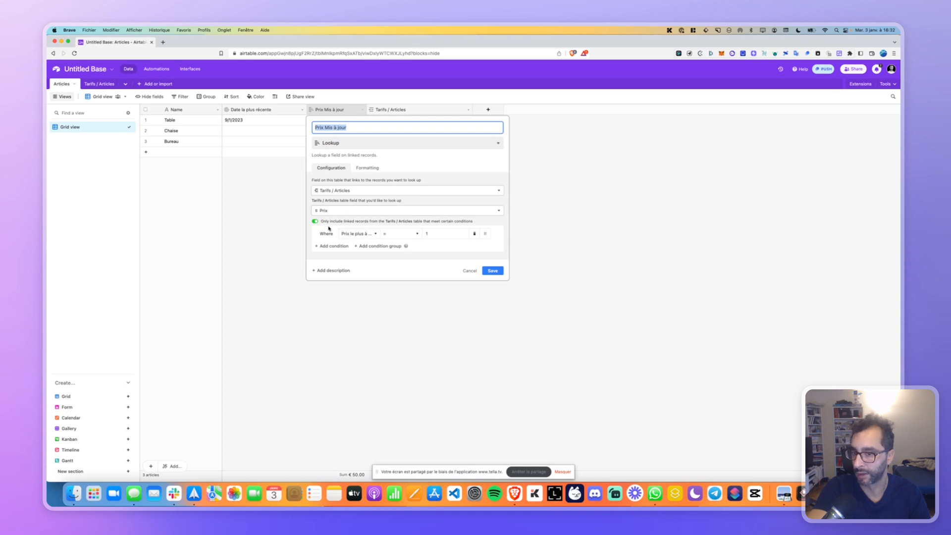
left_click(359, 233)
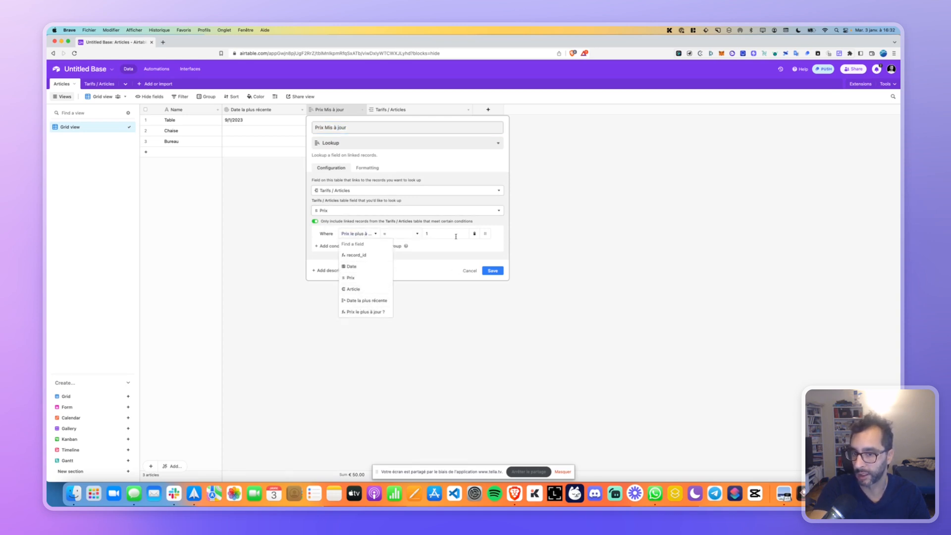
left_click(470, 271)
left_click(469, 271)
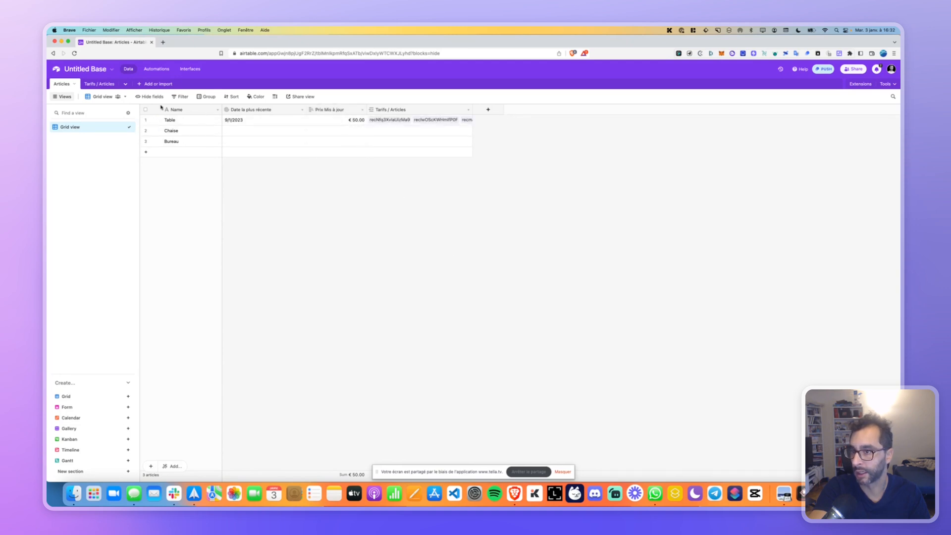
- Add two tariff records in Tarifs / Articles, both linked to the article Chaise
left_click(100, 86)
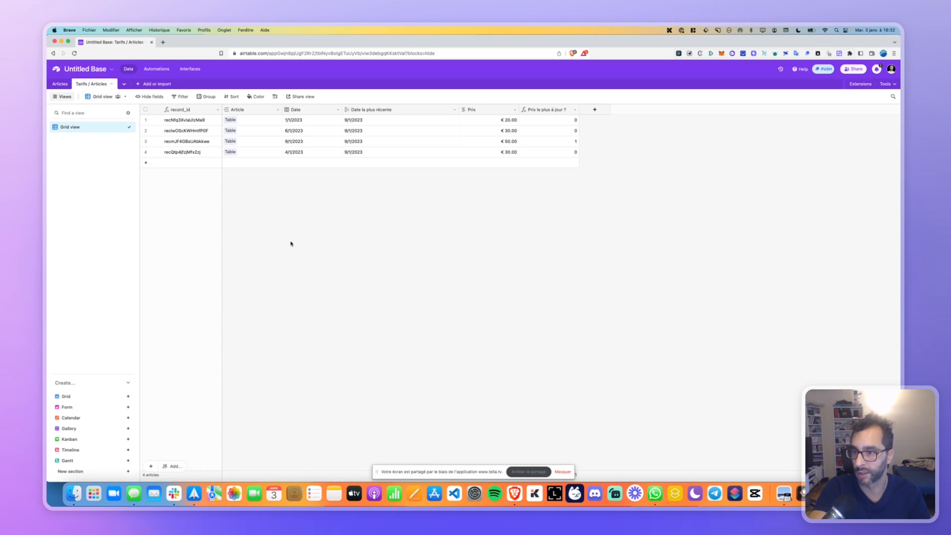
left_click(231, 164)
left_click(228, 164)
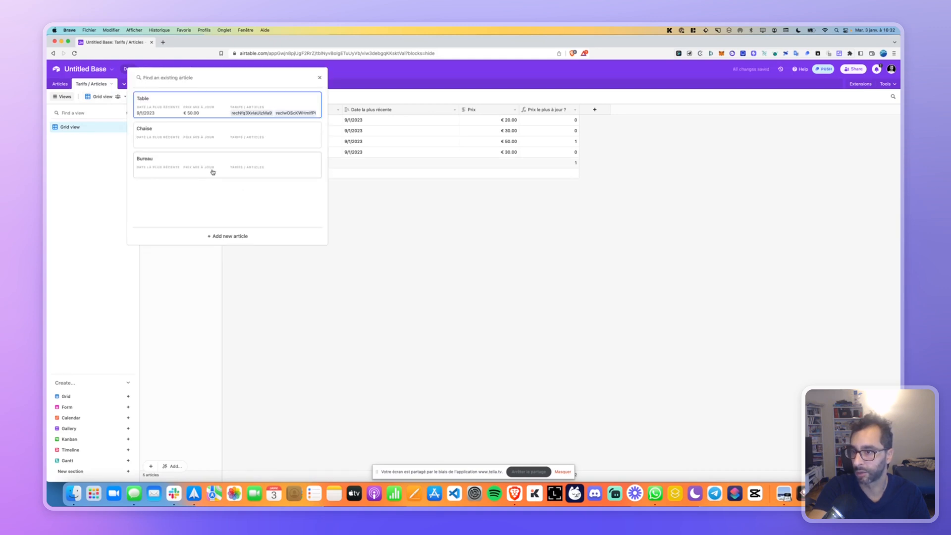
left_click(196, 136)
left_click(247, 184)
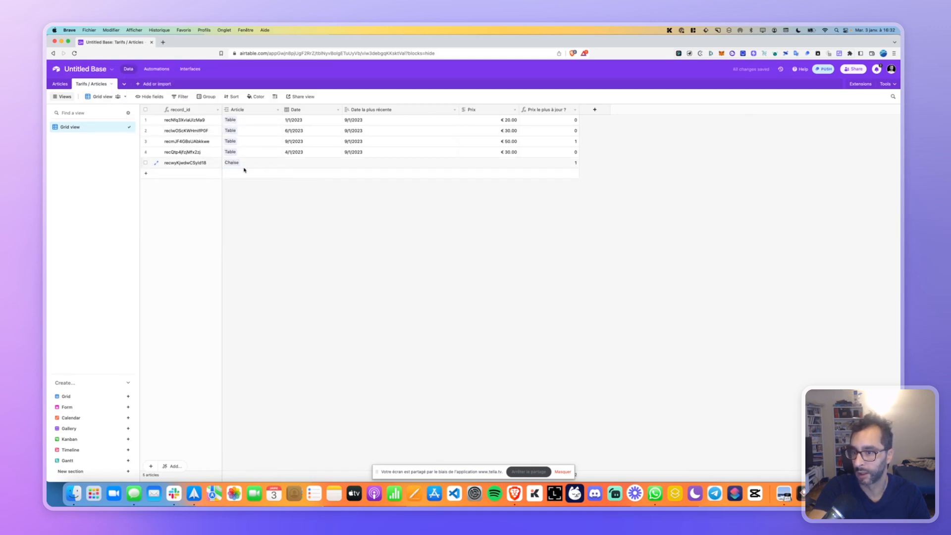
left_click(230, 173)
left_click(228, 173)
left_click(181, 161)
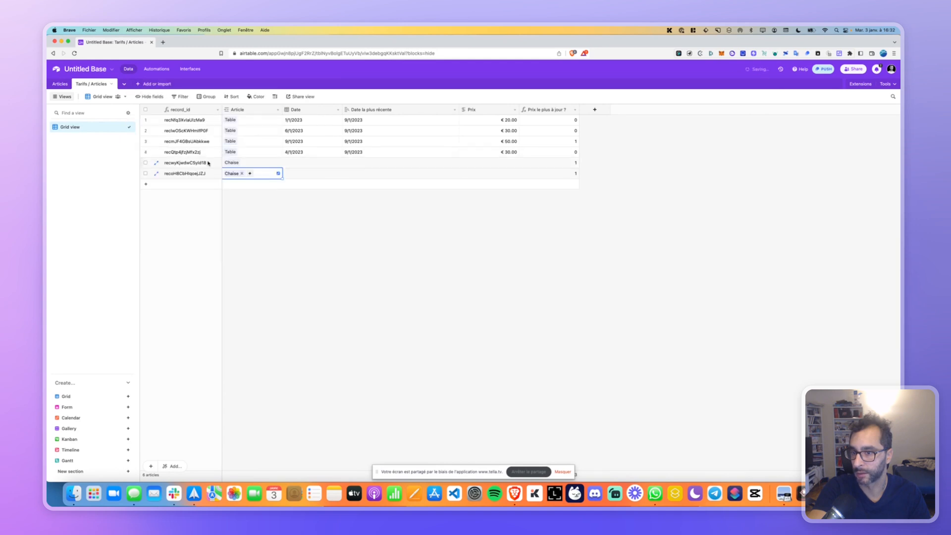
- Date the first Chaise tariff 2/1/2023 and the second Chaise tariff 1/1/2023
left_click(301, 174)
left_click(295, 163)
left_click(295, 163)
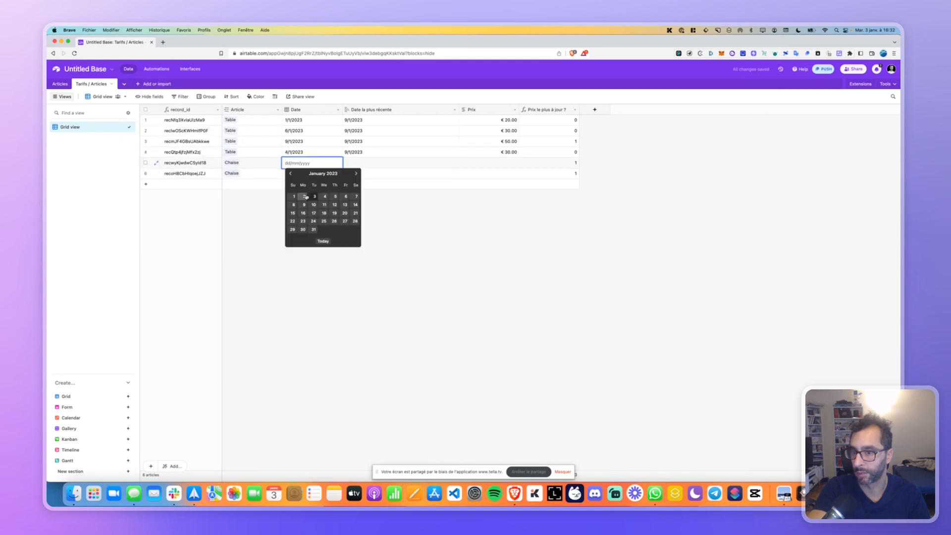
left_click(303, 197)
double_click(290, 175)
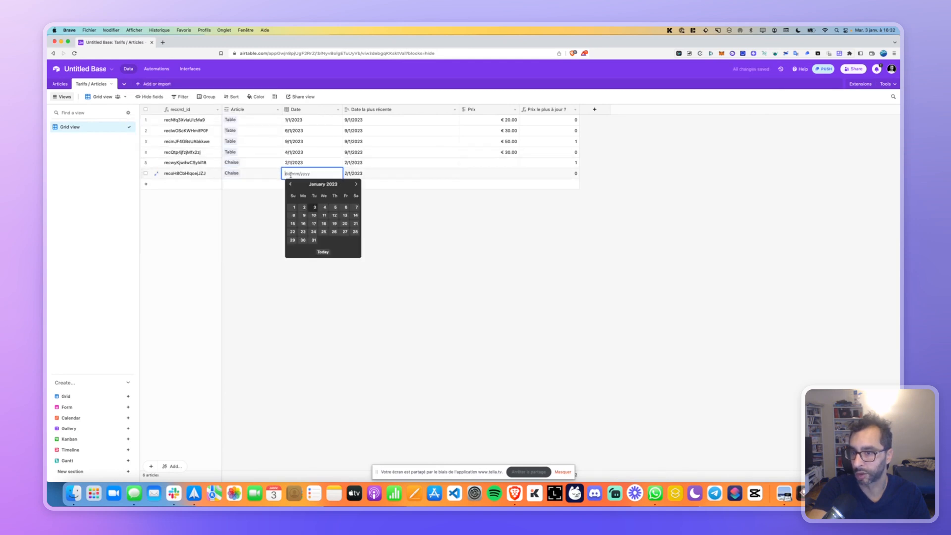
left_click(325, 207)
left_click(292, 174)
left_click(294, 207)
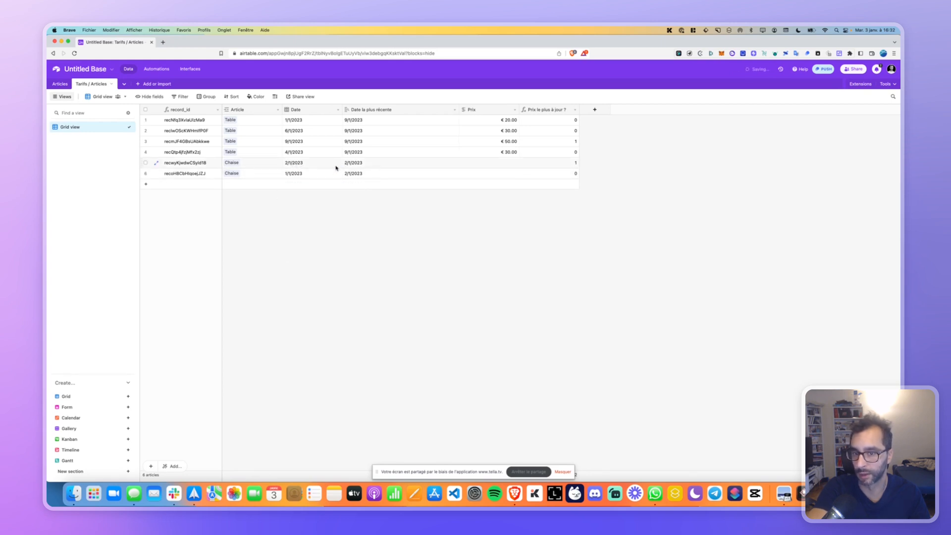
- Set the price of the first Chaise tariff to € 20 and the second to € 30
left_click(488, 163)
type("20")
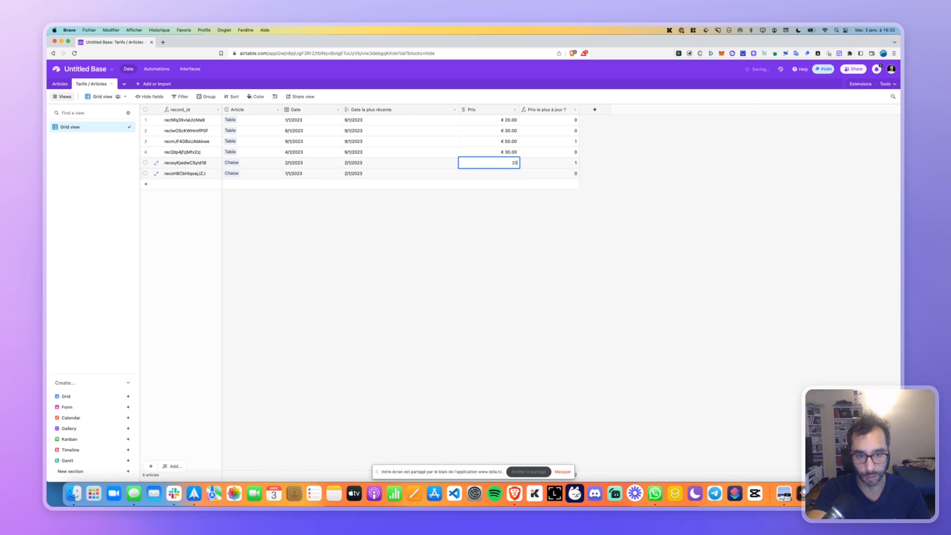
left_click(483, 175)
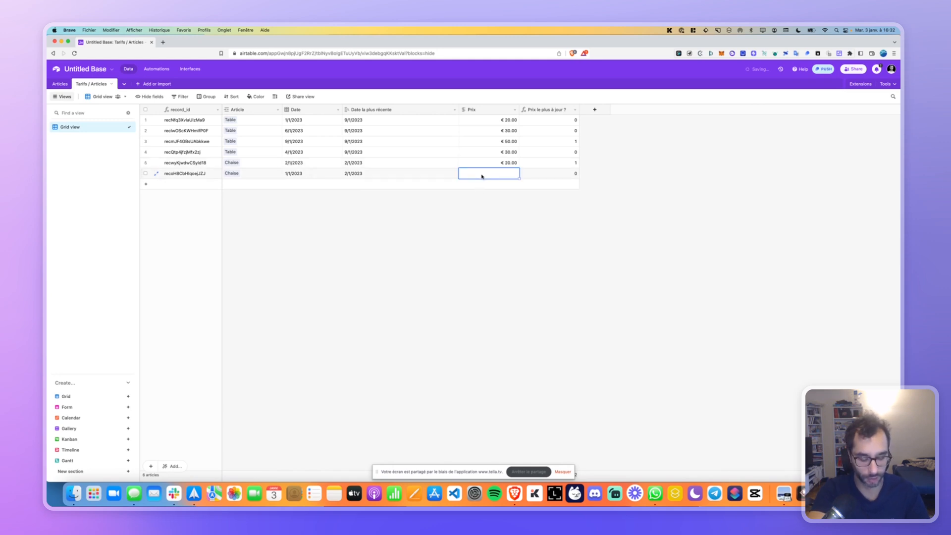
type("30")
left_click(489, 228)
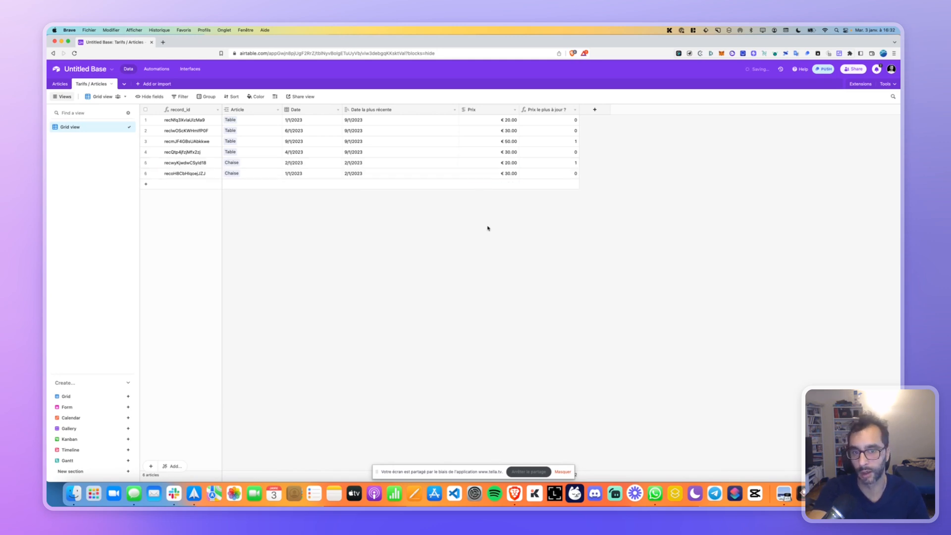
- Check the first Chaise tariff's Prix le plus à jour ? flag against its date and most recent date
left_click(566, 164)
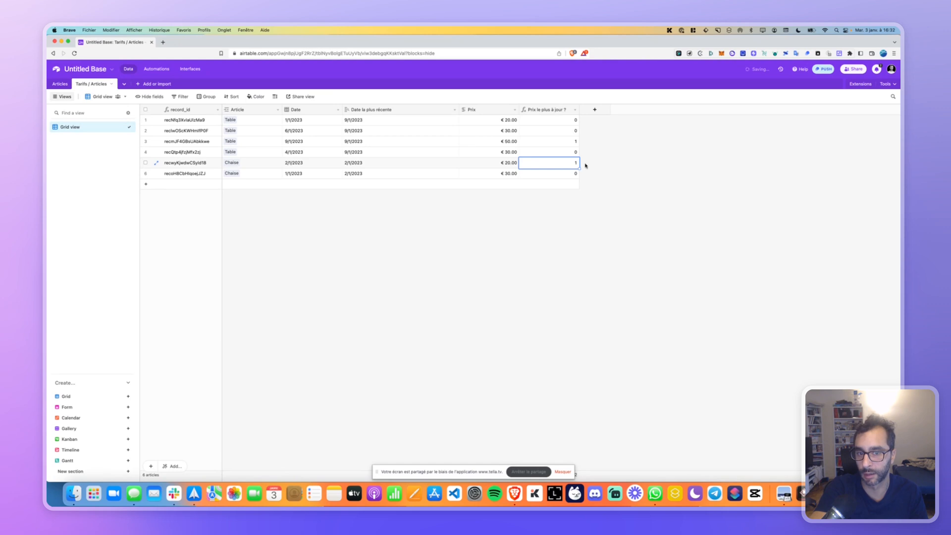
left_click(228, 164)
left_click(533, 165)
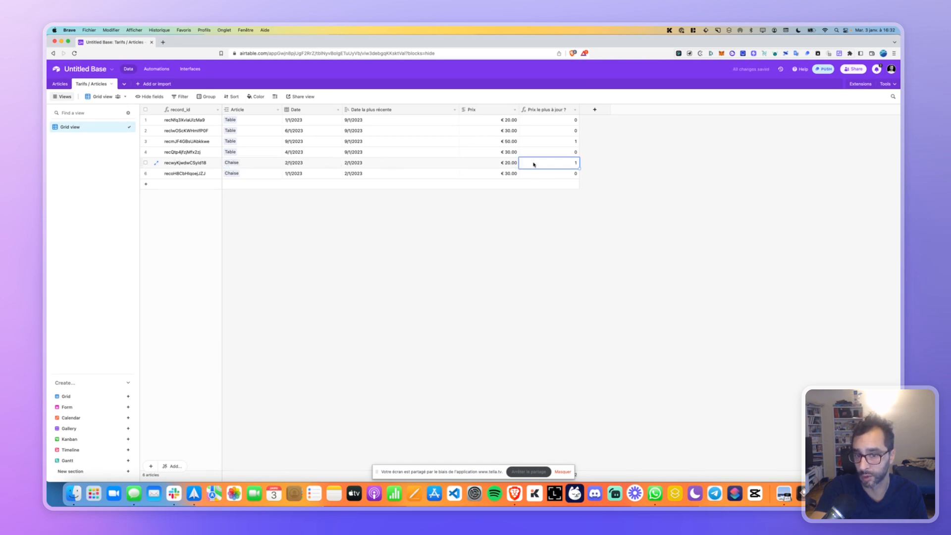
left_click(358, 166)
left_click(286, 165)
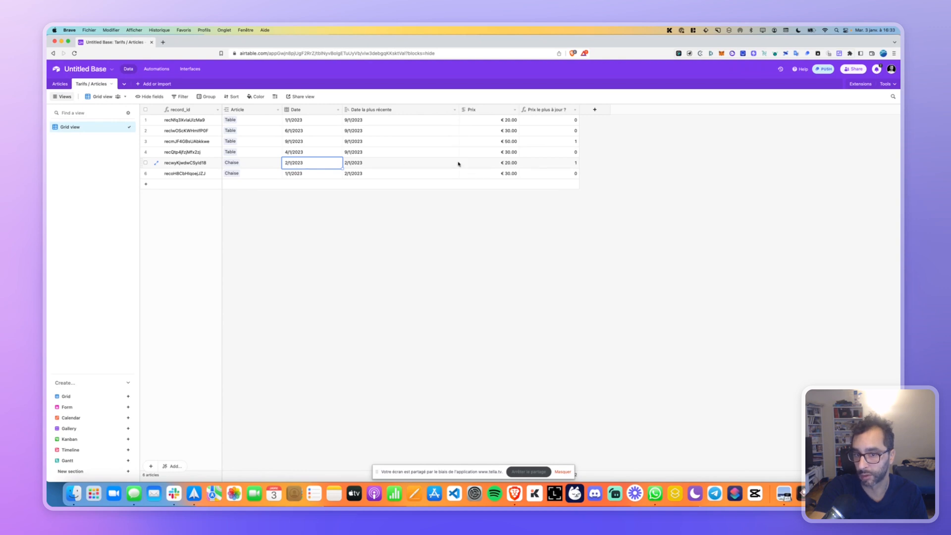
left_click(416, 217)
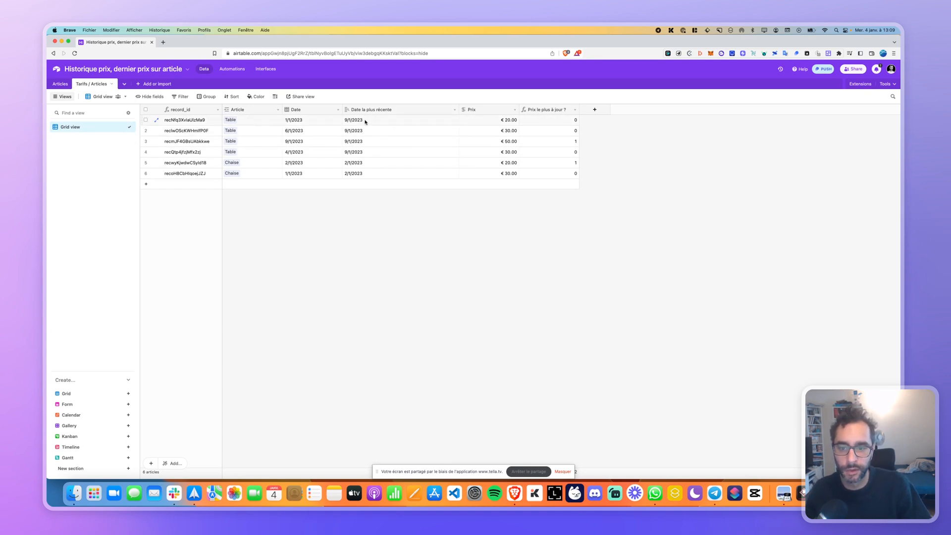
- Review Table's most recent dates and the tariff flags, and move the Prix le plus à jour ? field before Prix
left_click_drag(365, 122, 363, 150)
left_click_drag(253, 121, 251, 151)
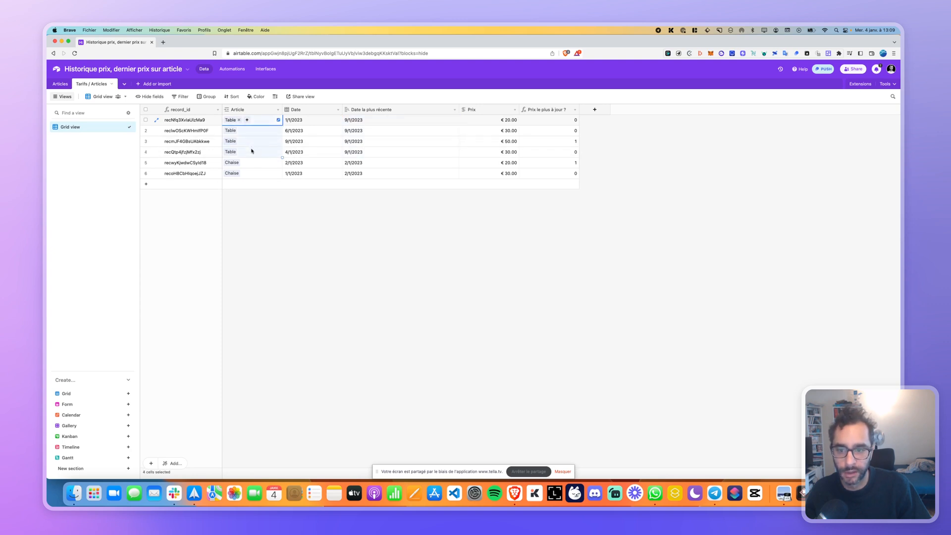
left_click(350, 208)
left_click_drag(561, 121, 556, 171)
left_click_drag(542, 110, 457, 109)
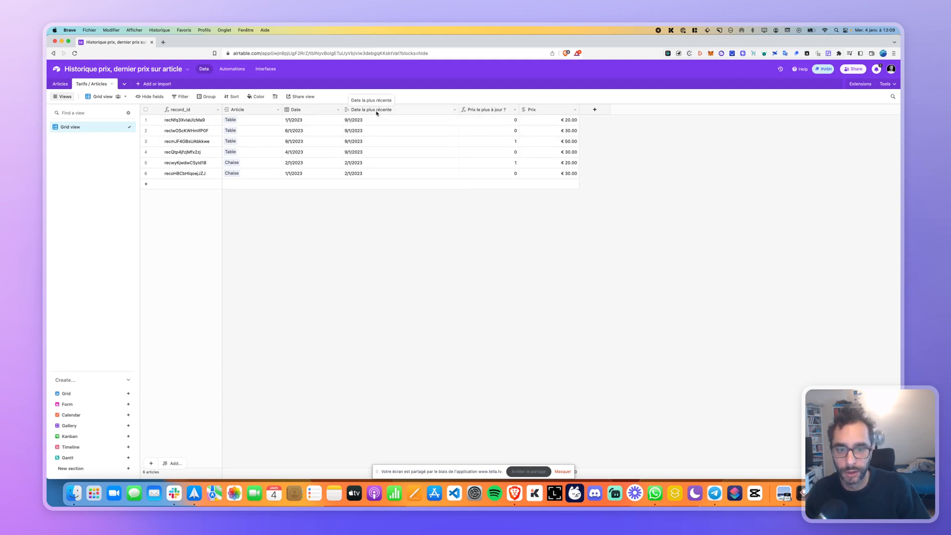
- Start a new Rollup field named "Prix le plus à jour ?" in the Tarifs / Articles table
left_click(594, 110)
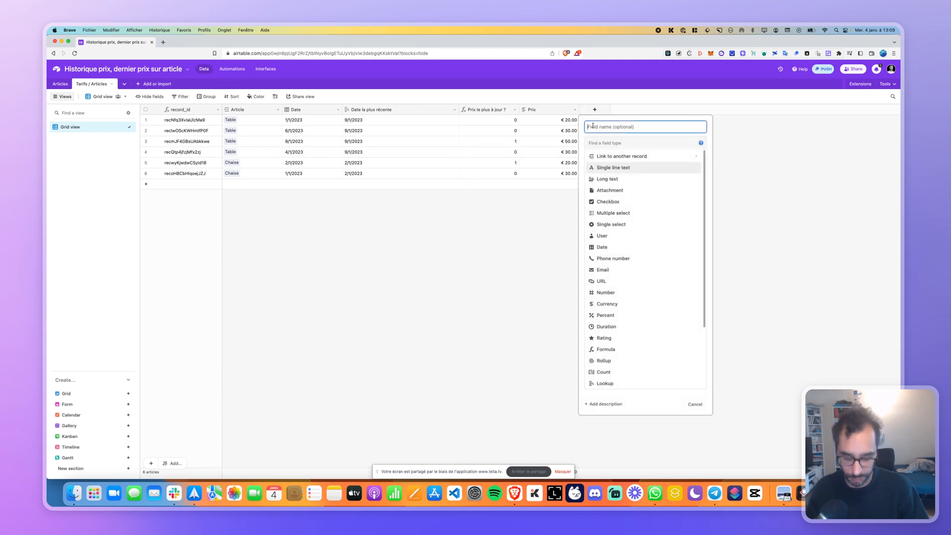
type("Prix le plus")
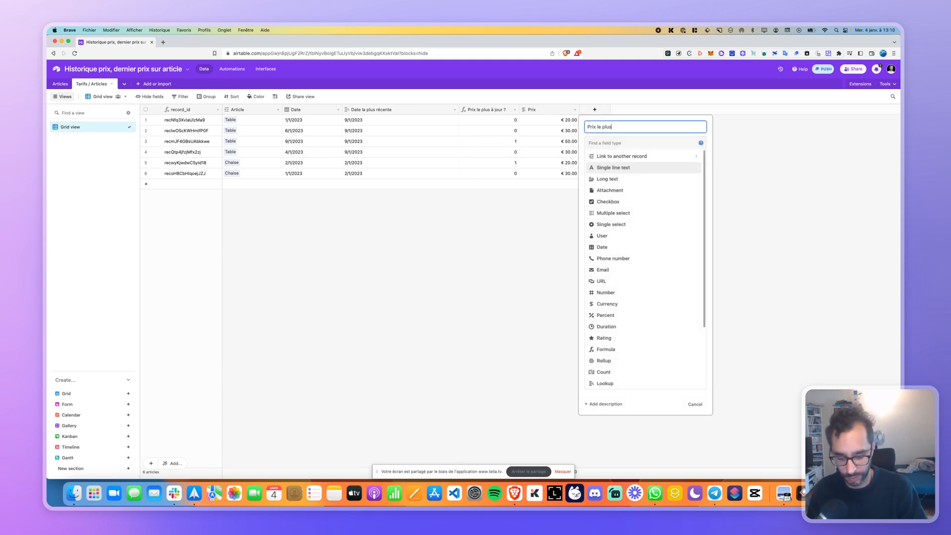
type(" à jour ?")
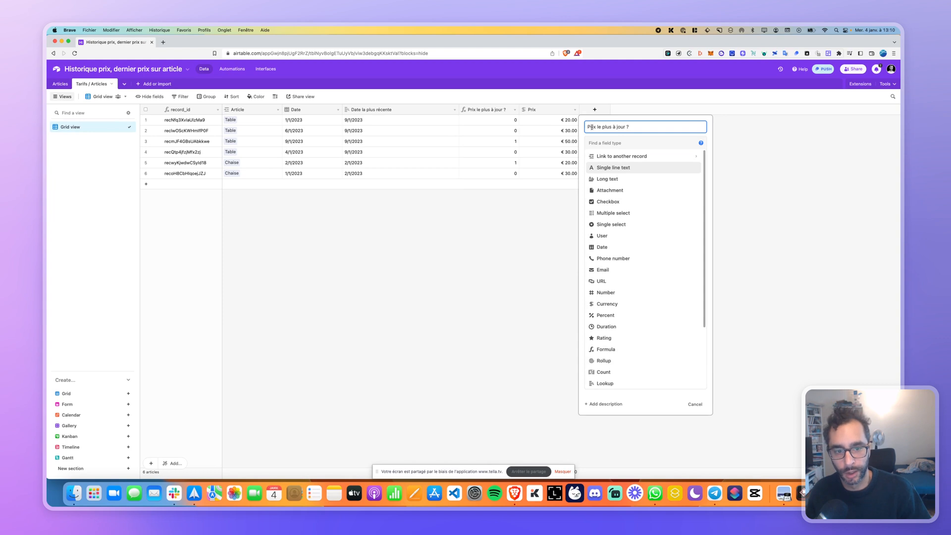
key("Tab")
type("rol")
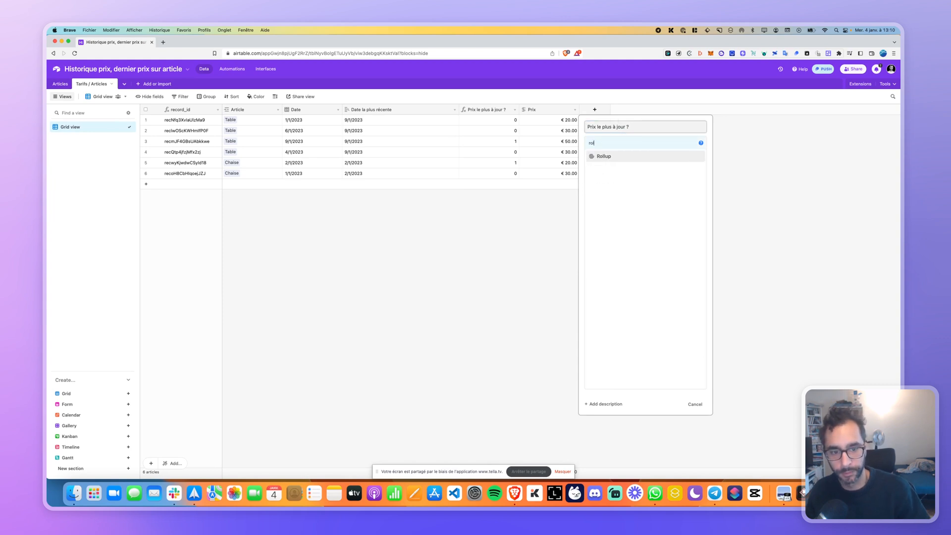
left_click(607, 156)
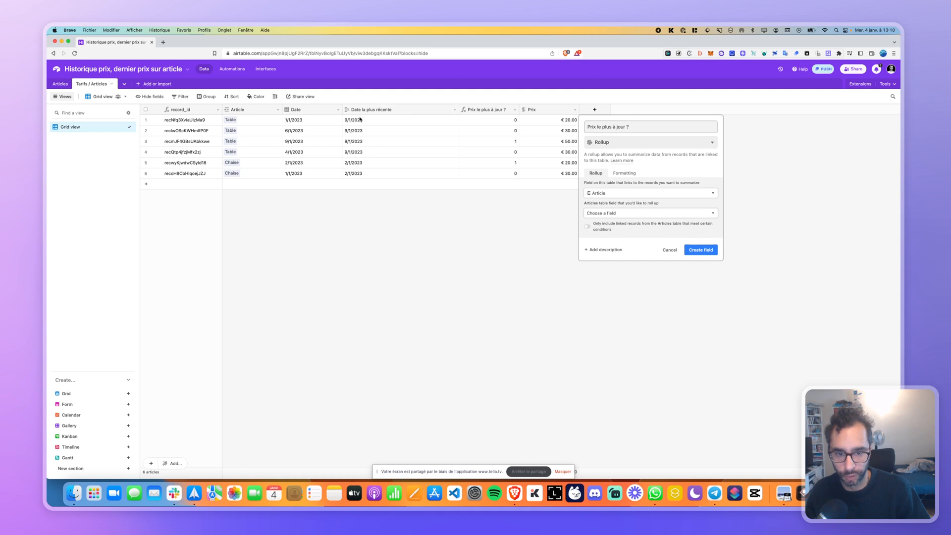
- Roll up the linked article's Date plus récente de MAJ Prix with the aggregation formula {values}
left_click(617, 213)
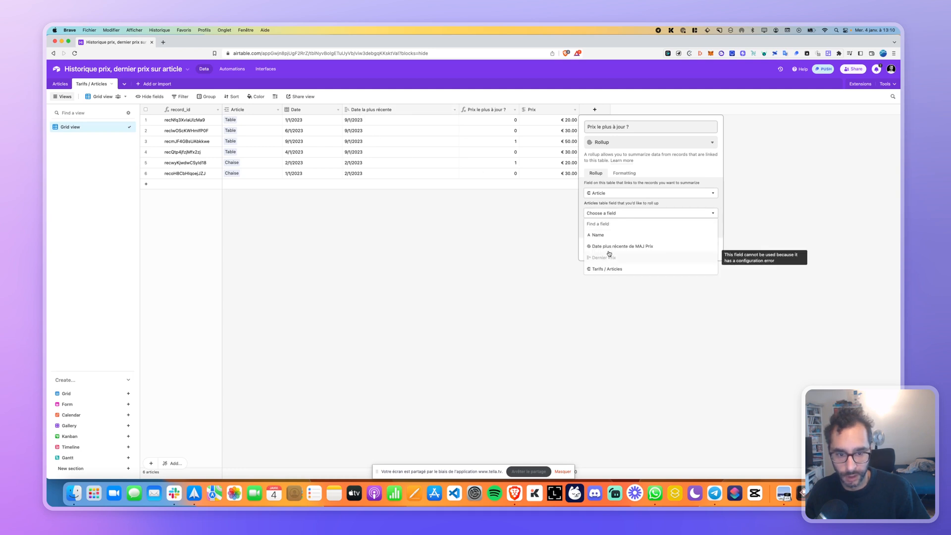
left_click(609, 247)
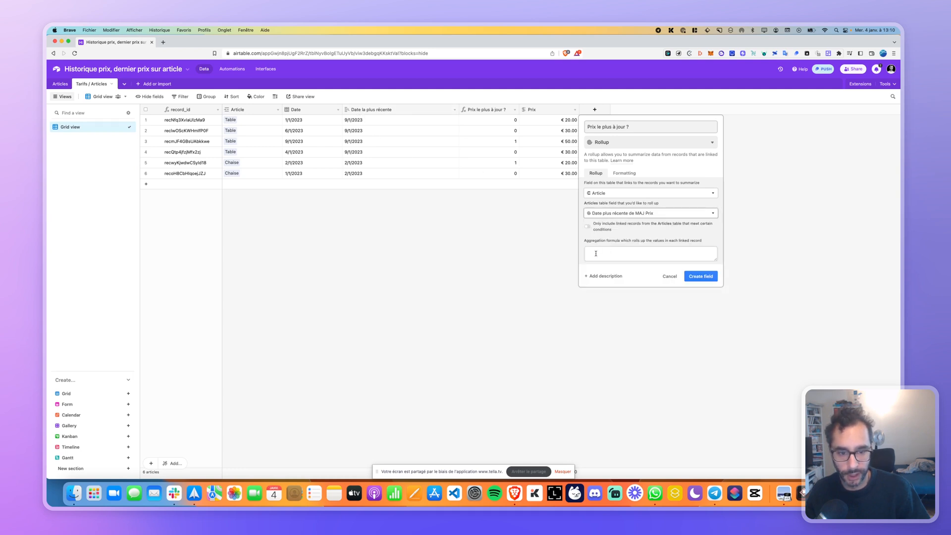
left_click(596, 254)
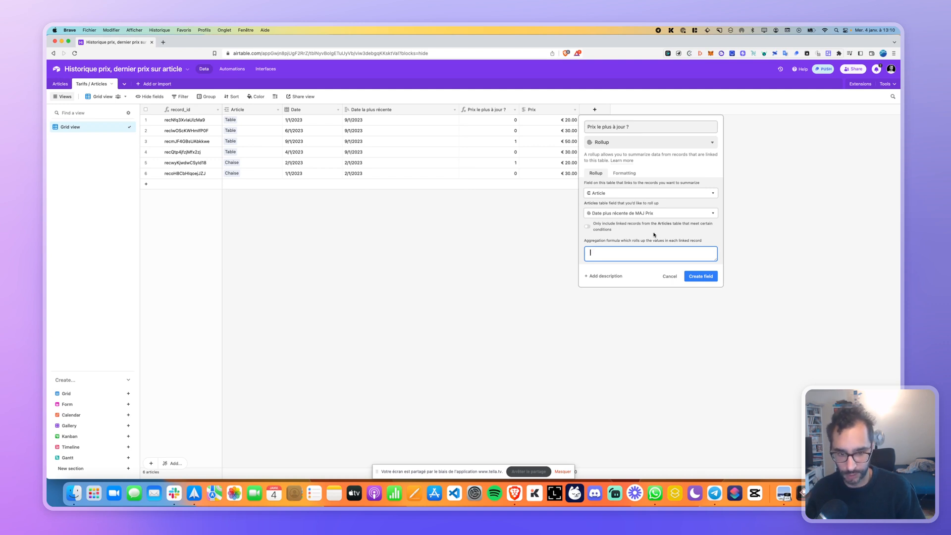
type("{values}")
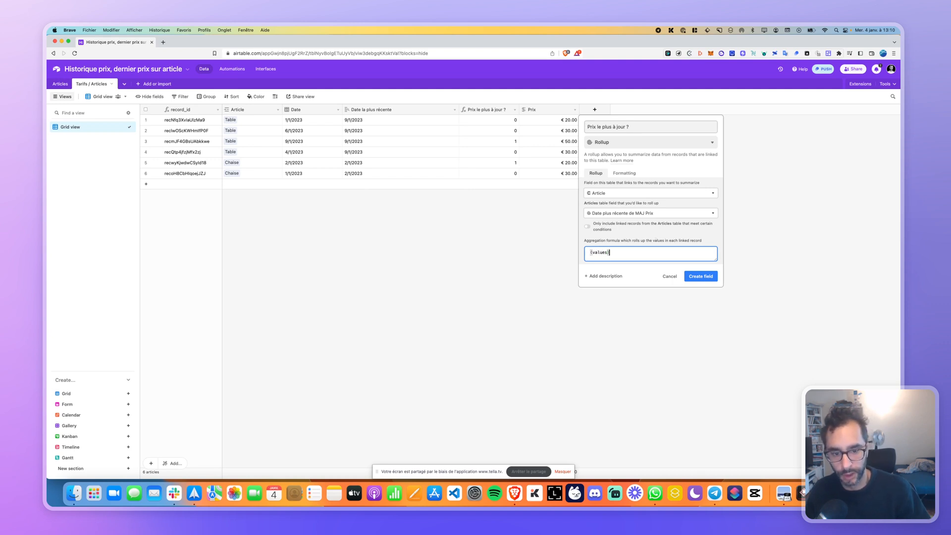
left_click(697, 276)
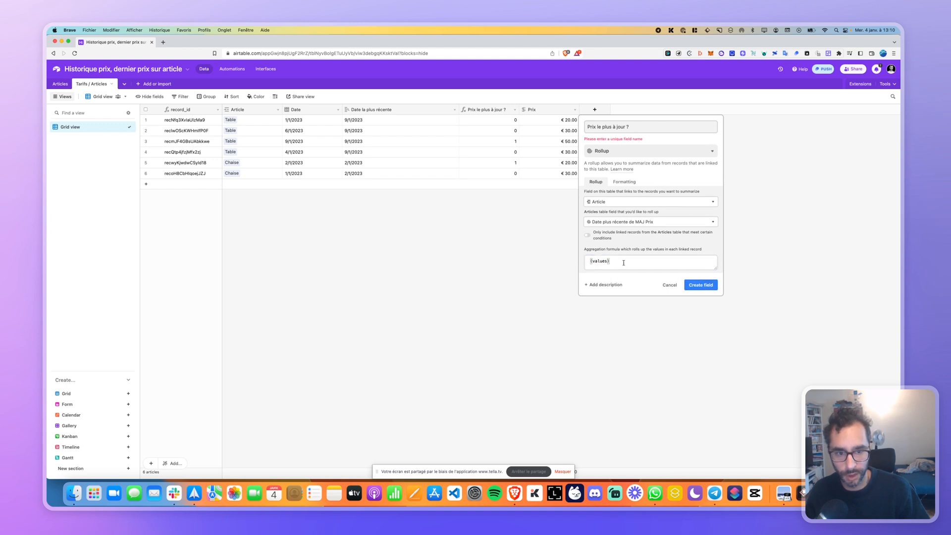
- Change the new rollup's name to "Prix le plus à jour ??", create the field and widen its column
left_click(638, 126)
type("?")
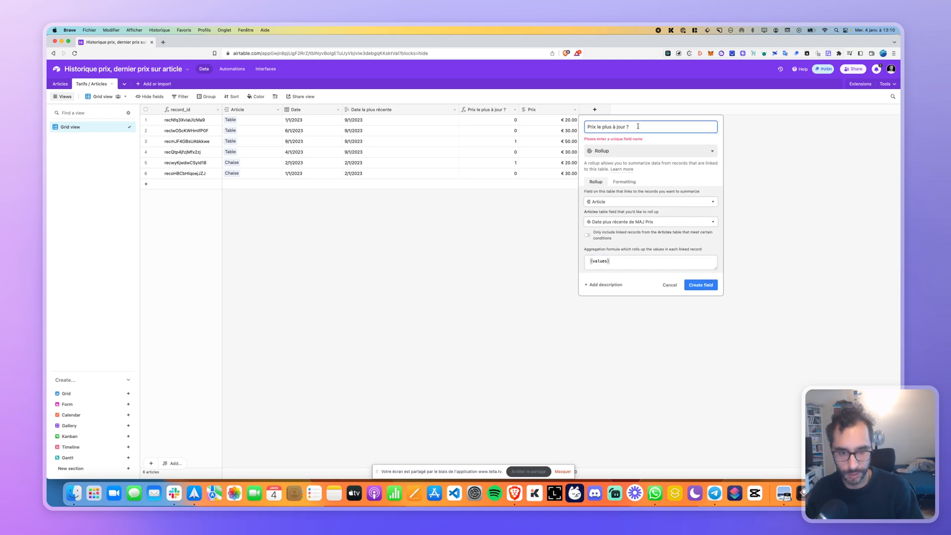
left_click(717, 284)
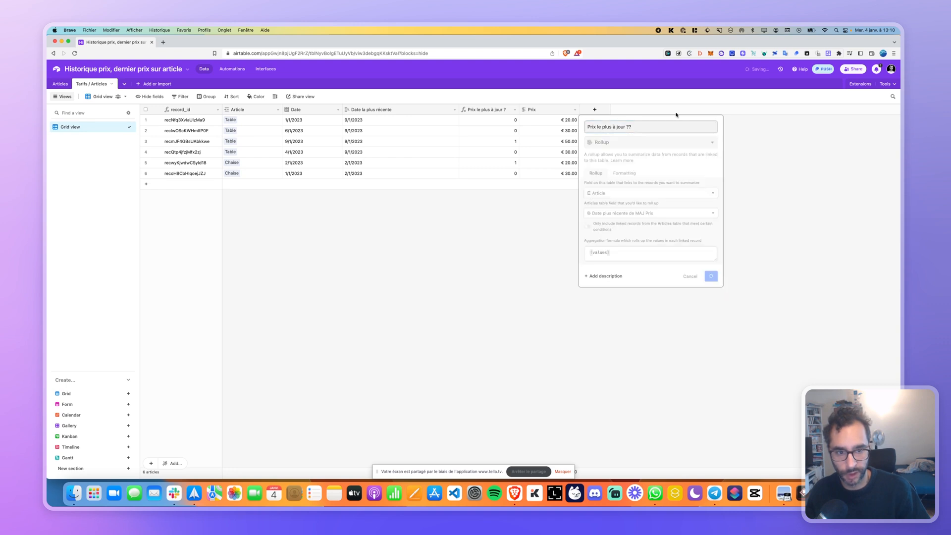
left_click_drag(644, 110, 686, 109)
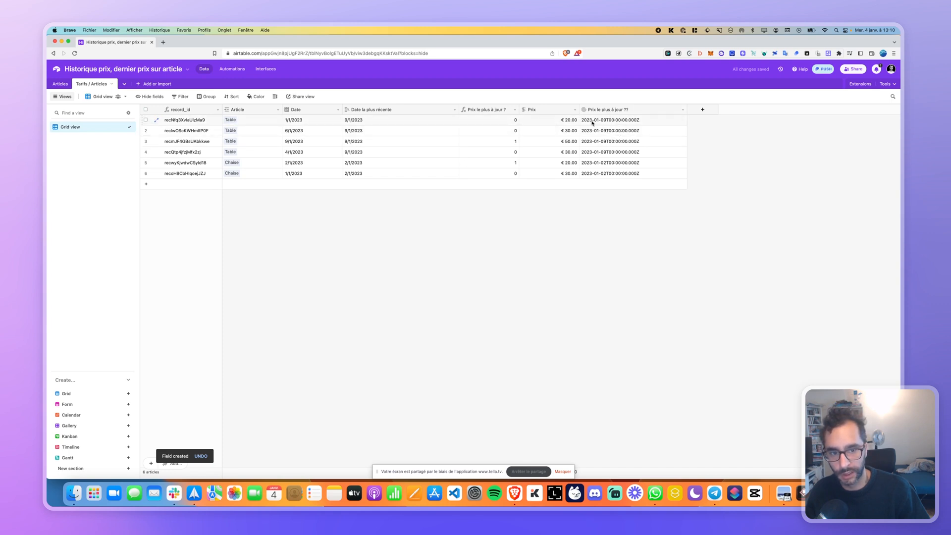
- Extend the aggregation formula of the Prix le plus à jour ?? rollup to {values}=Date
double_click(618, 111)
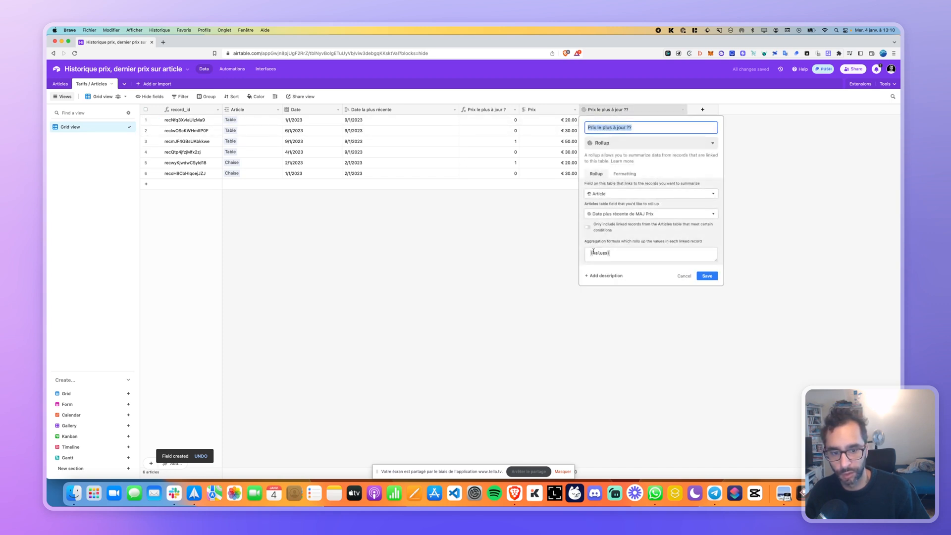
left_click(612, 254)
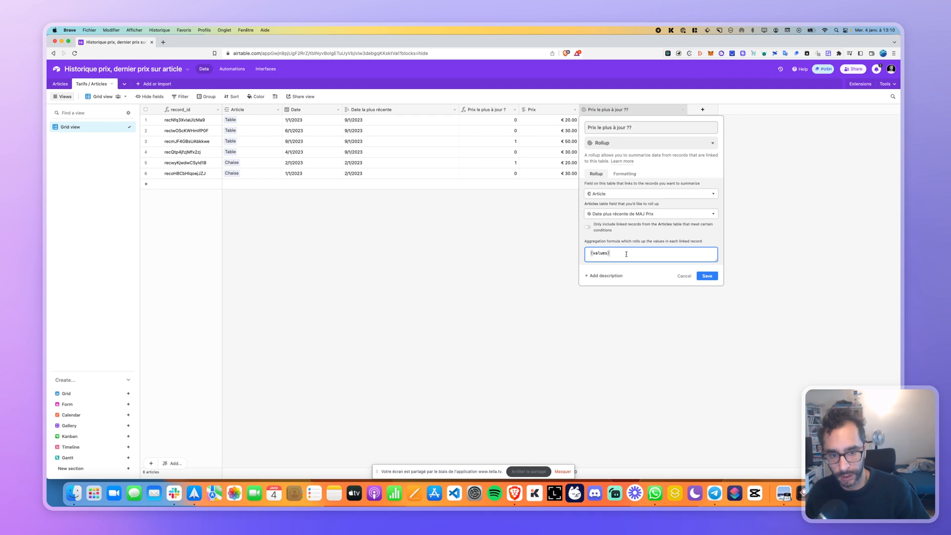
type("=")
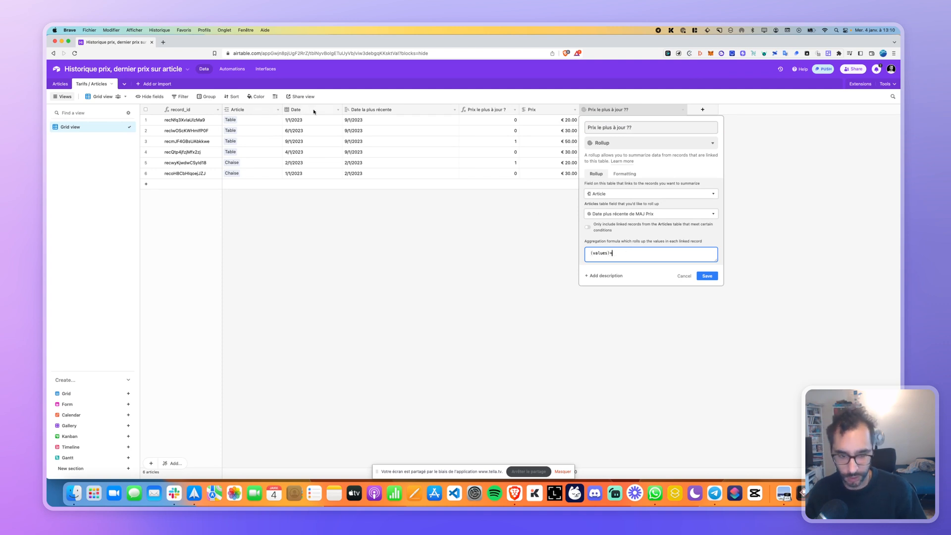
type("Date")
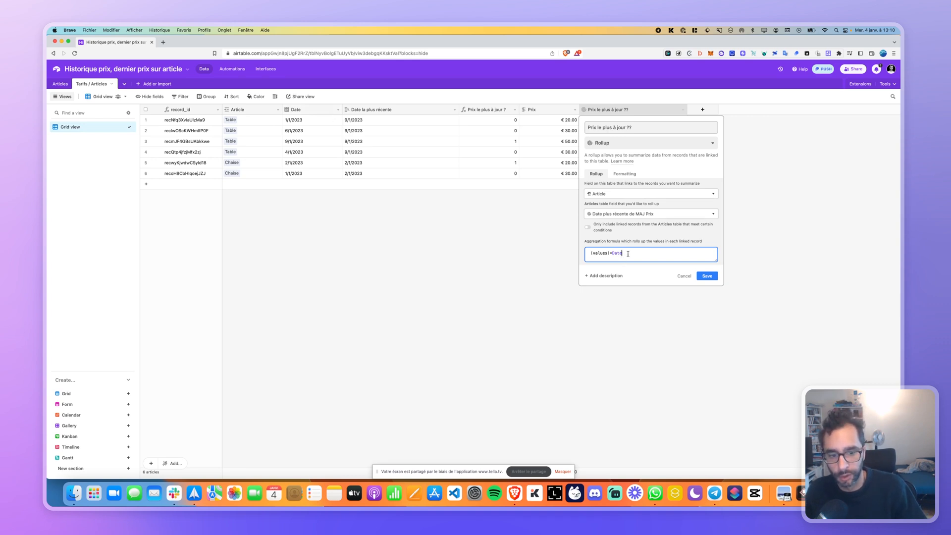
key("super+a")
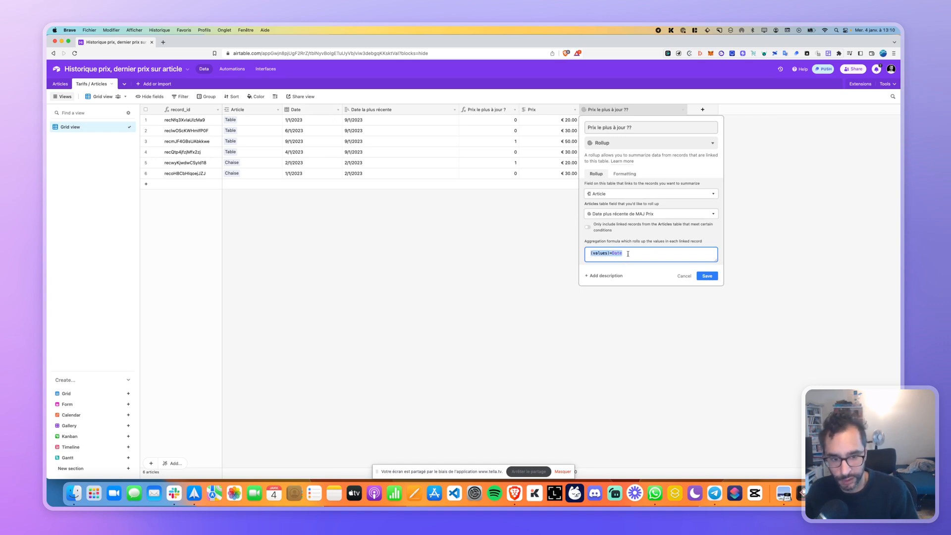
left_click(628, 254)
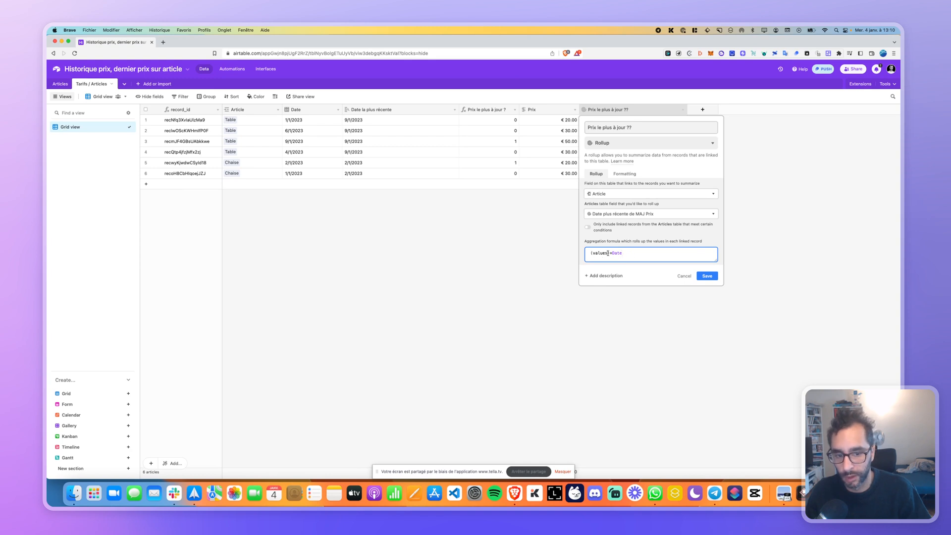
- Try the constant aggregation formulas 1*1 and 2*1 in the Prix le plus à jour ?? rollup
triple_click(639, 256)
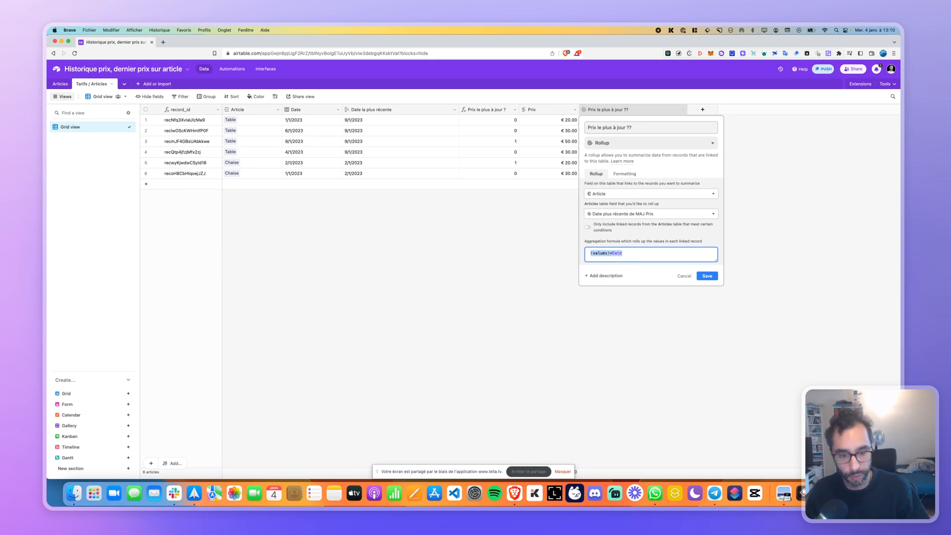
type("1*1")
left_click(707, 276)
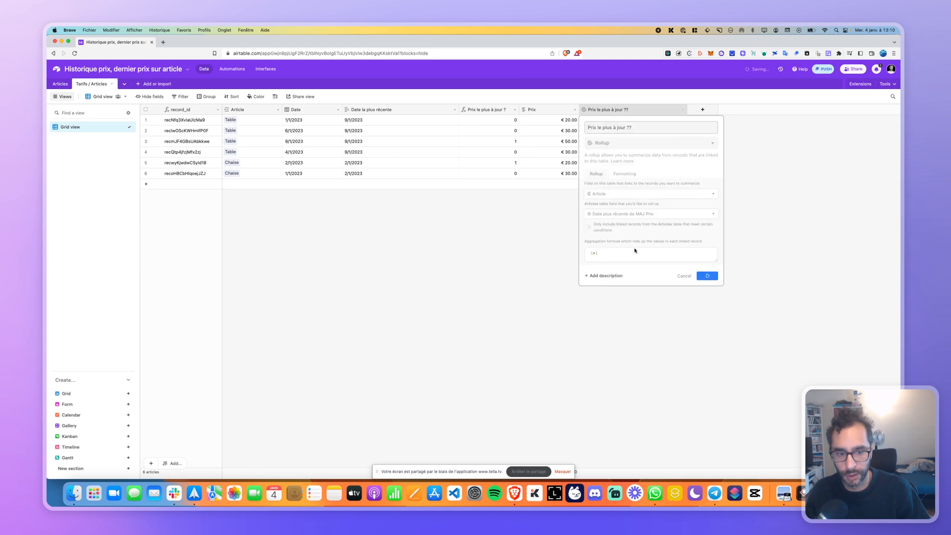
double_click(654, 113)
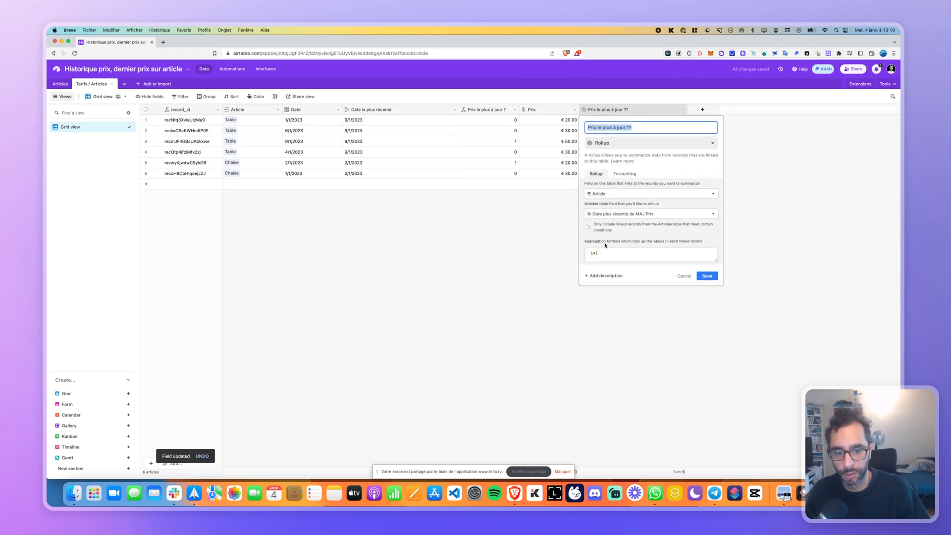
triple_click(605, 253)
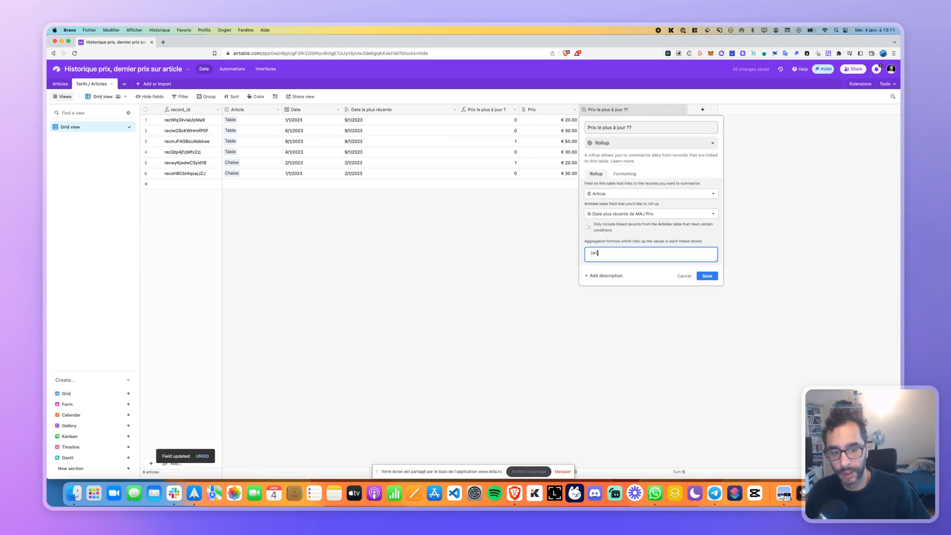
type("2*1")
left_click(707, 276)
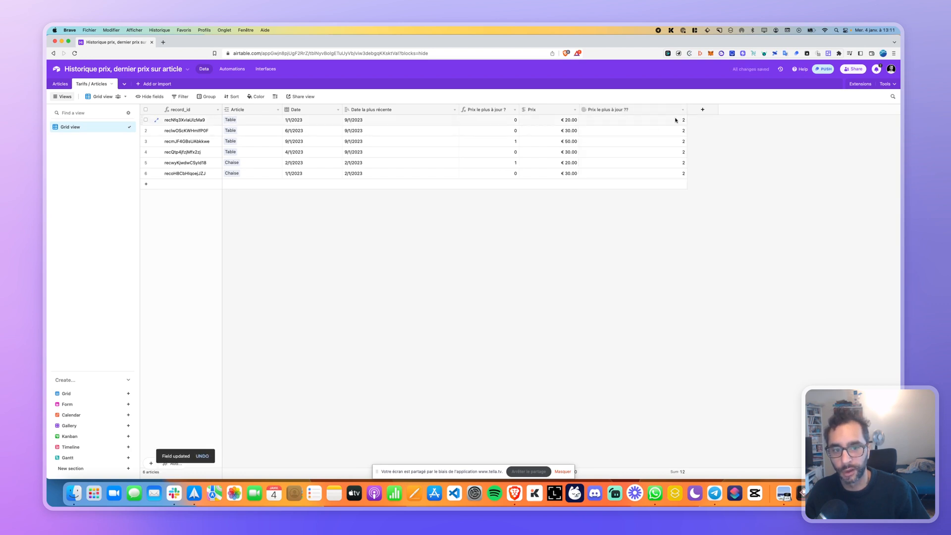
- Set the aggregation formula of the Prix le plus à jour ?? rollup to {values}=Date and save the field
double_click(643, 112)
left_click(604, 254)
key("BackSpace")
key("BackSpace")
key("BackSpace")
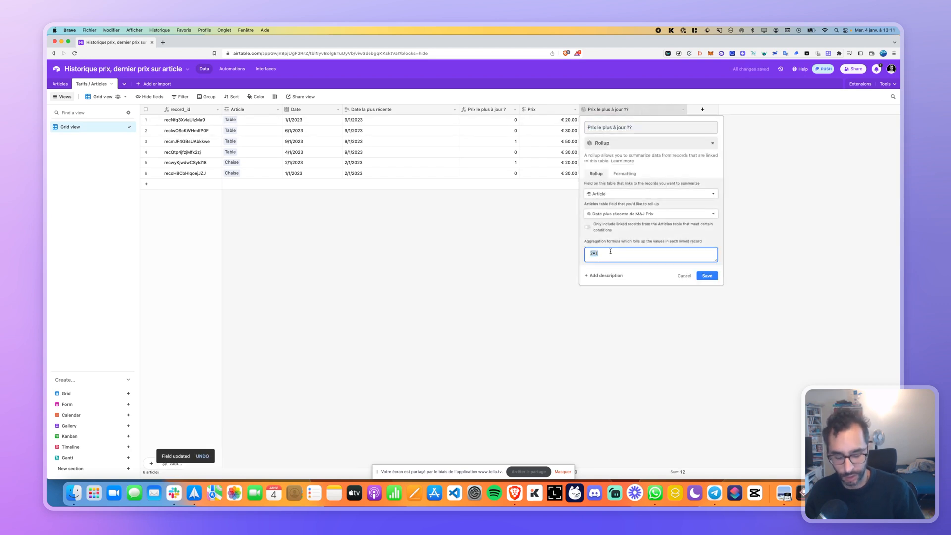
type("{valu")
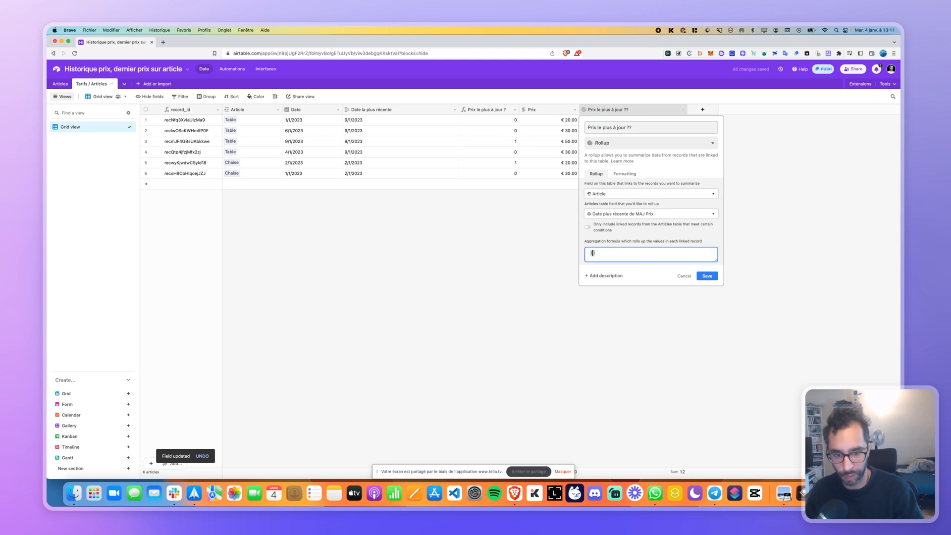
type("es}")
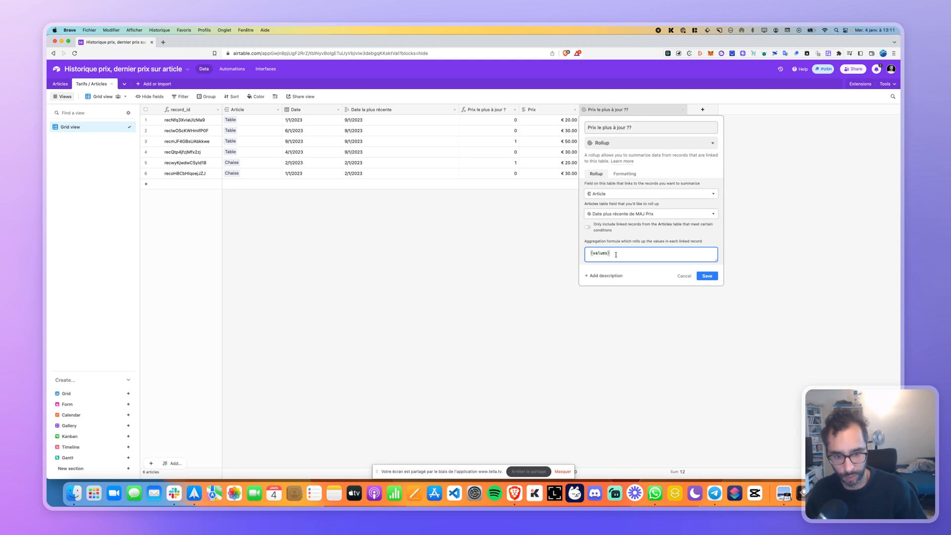
type("=Date")
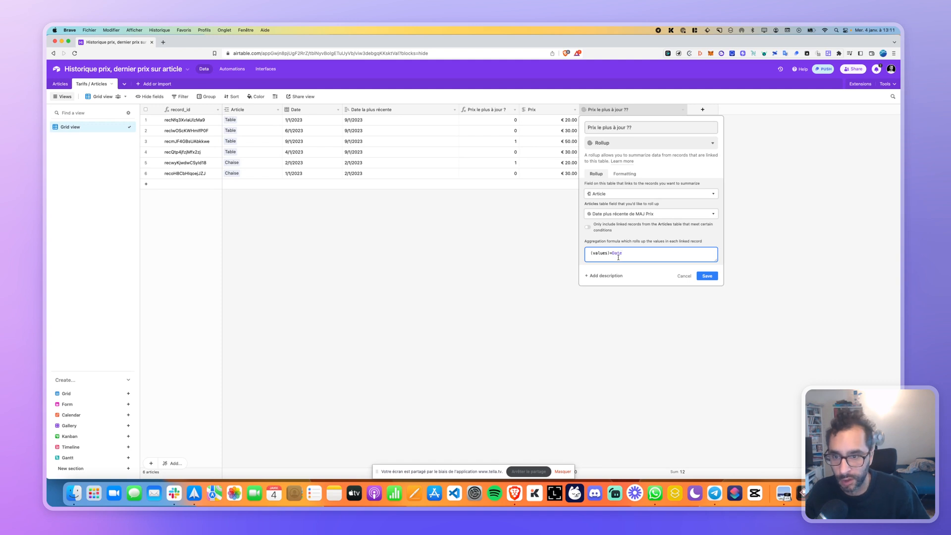
left_click(707, 276)
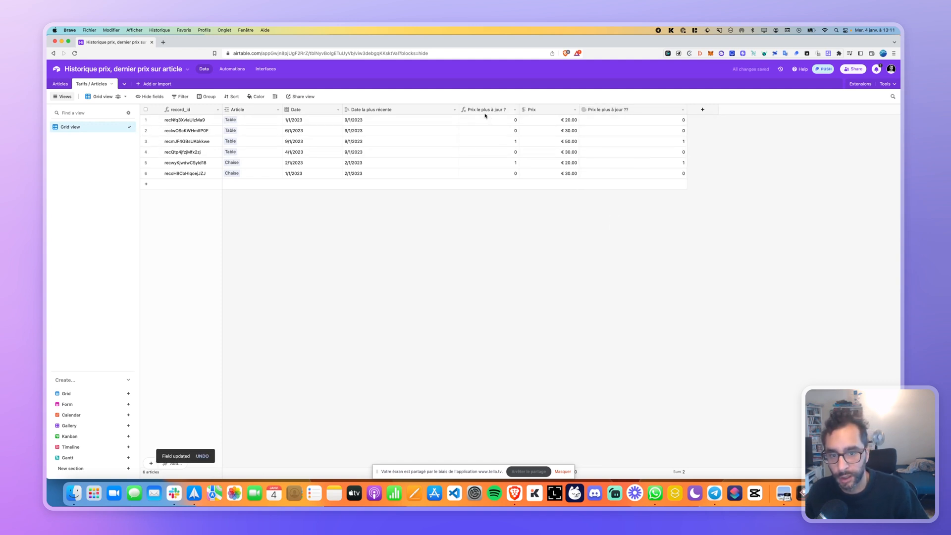
- Delete the Date la plus récente lookup and the original Prix le plus à jour ? formula field
left_click(454, 110)
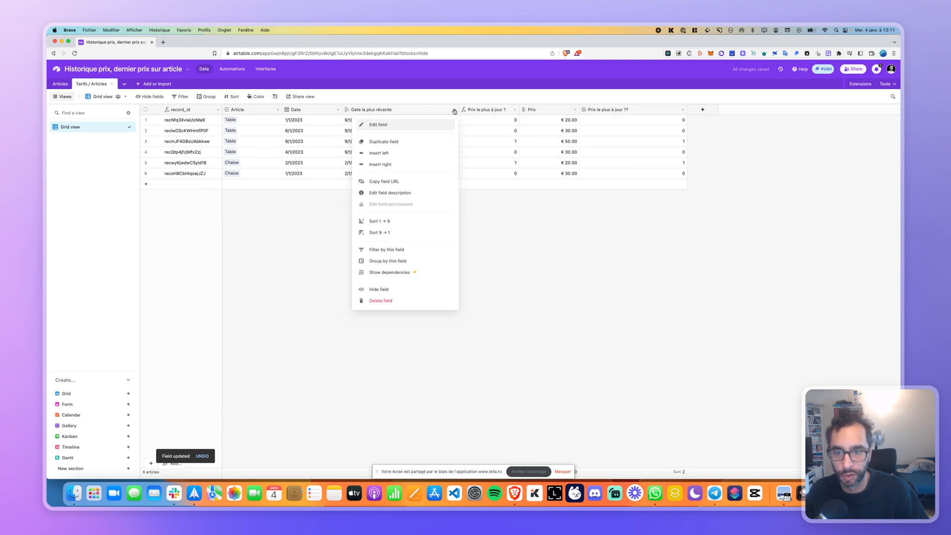
left_click(389, 300)
left_click(531, 309)
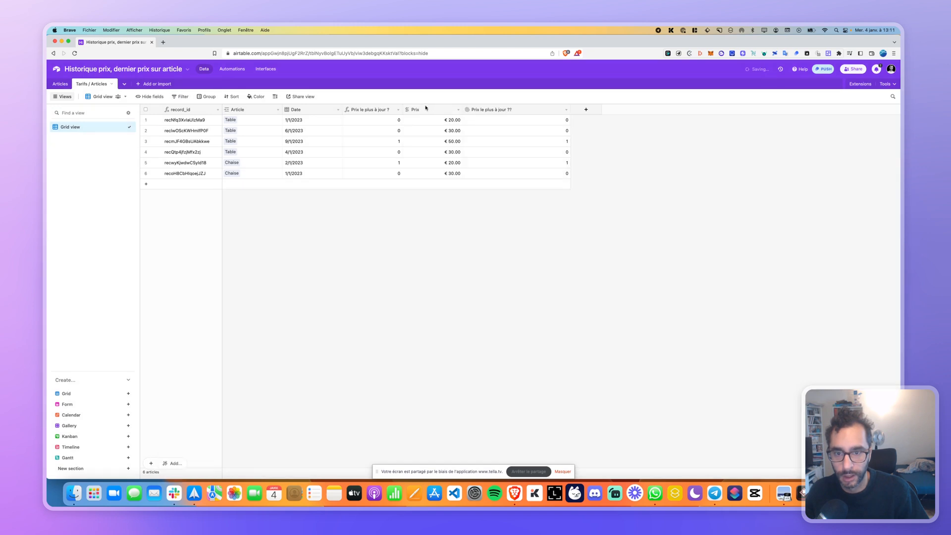
left_click(398, 115)
left_click(388, 300)
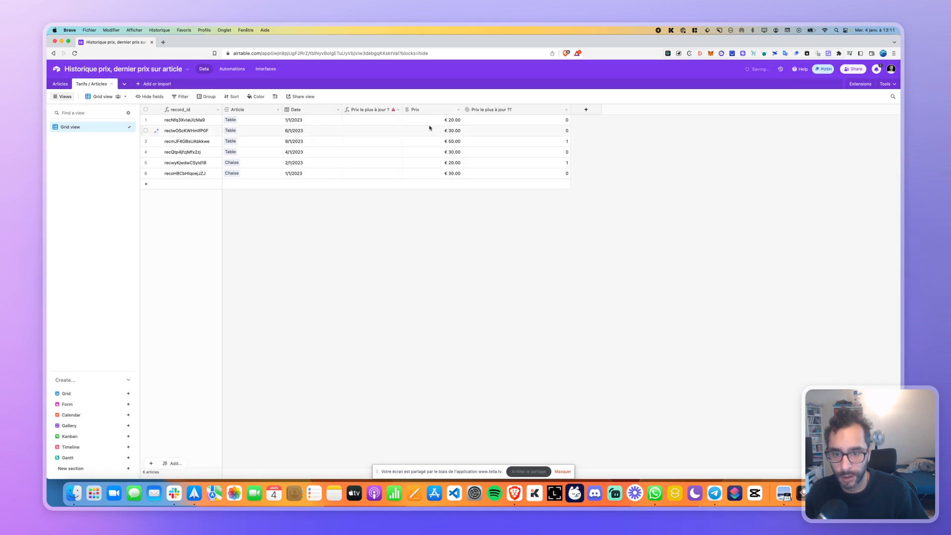
- Move the Prix le plus à jour ?? rollup directly after Date and rename it "Prix le plus à jour ?"
left_click_drag(467, 113, 350, 111)
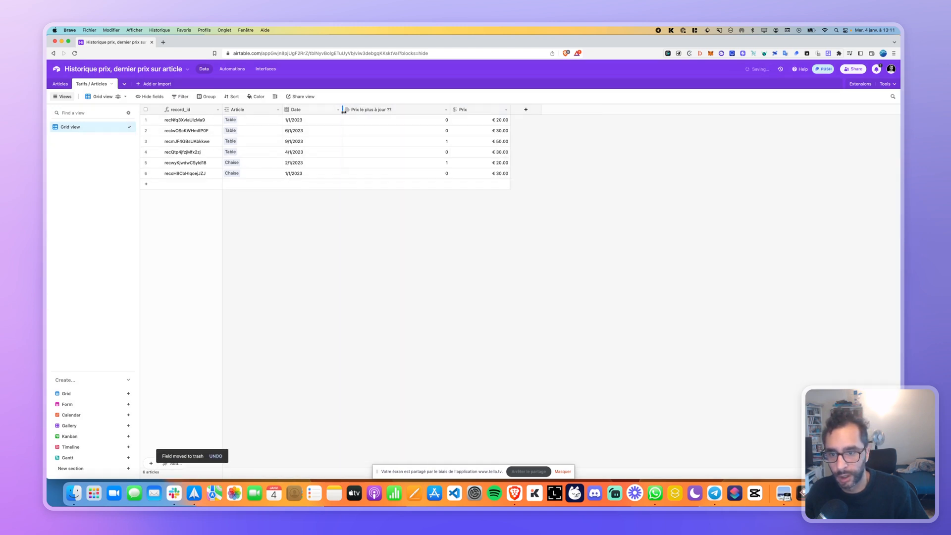
double_click(375, 112)
left_click(391, 128)
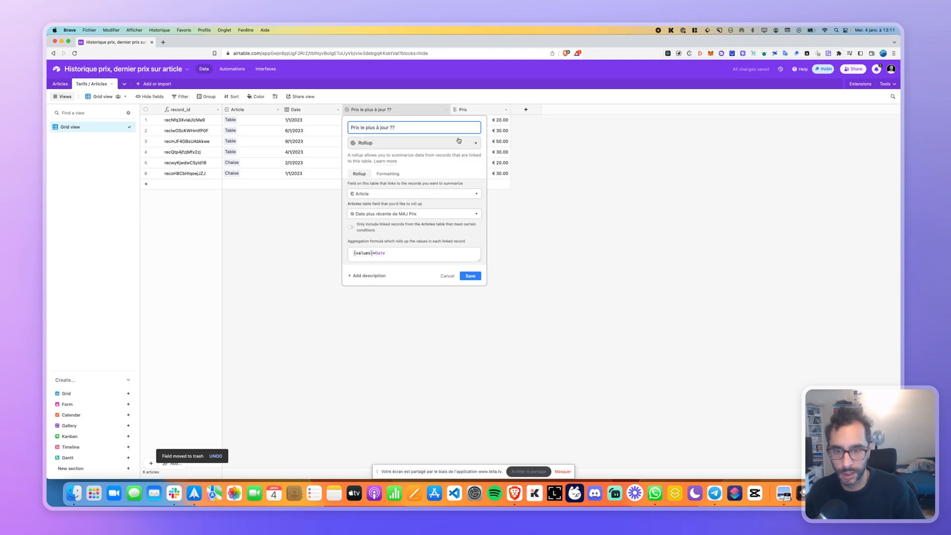
left_click(470, 276)
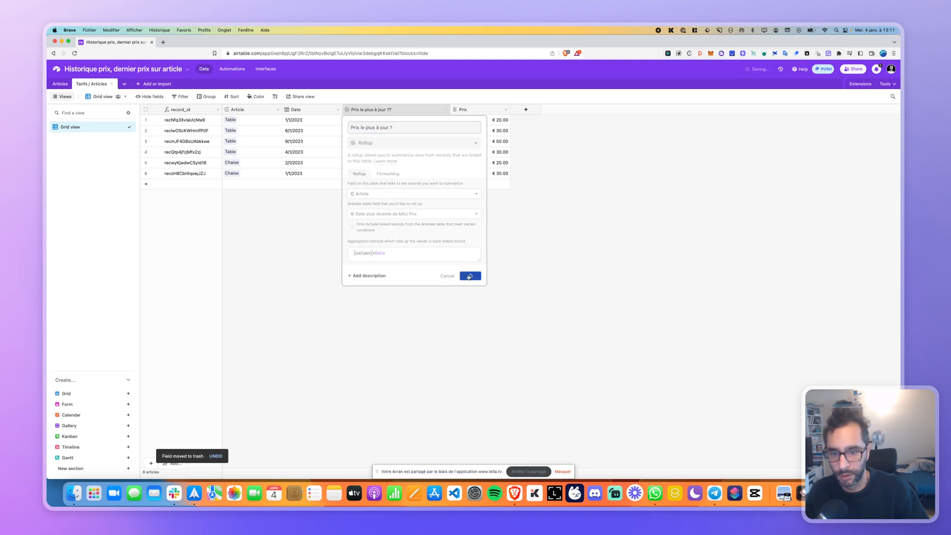
- Edit the Dernier Prix lookup in the Articles table and reset its invalid record condition by disabling and re-enabling conditional filtering
left_click(61, 84)
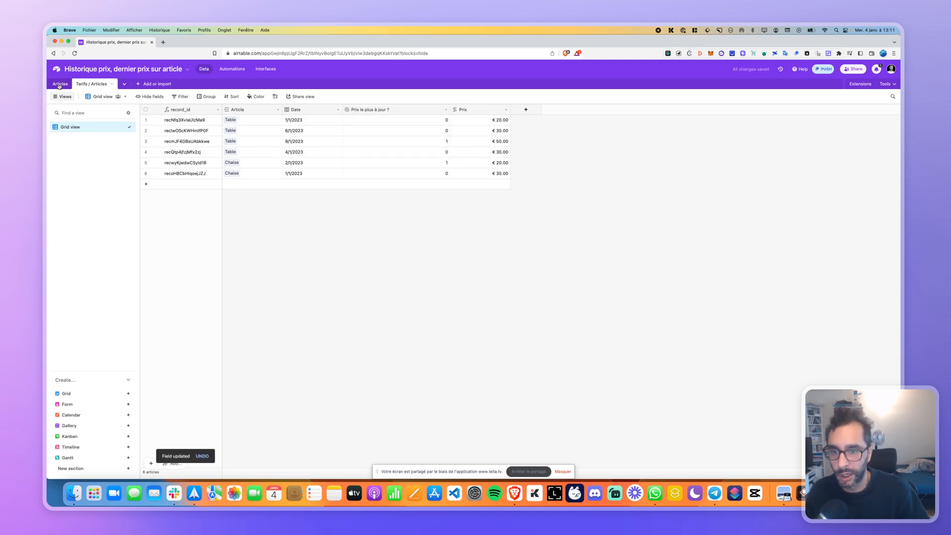
left_click(94, 85)
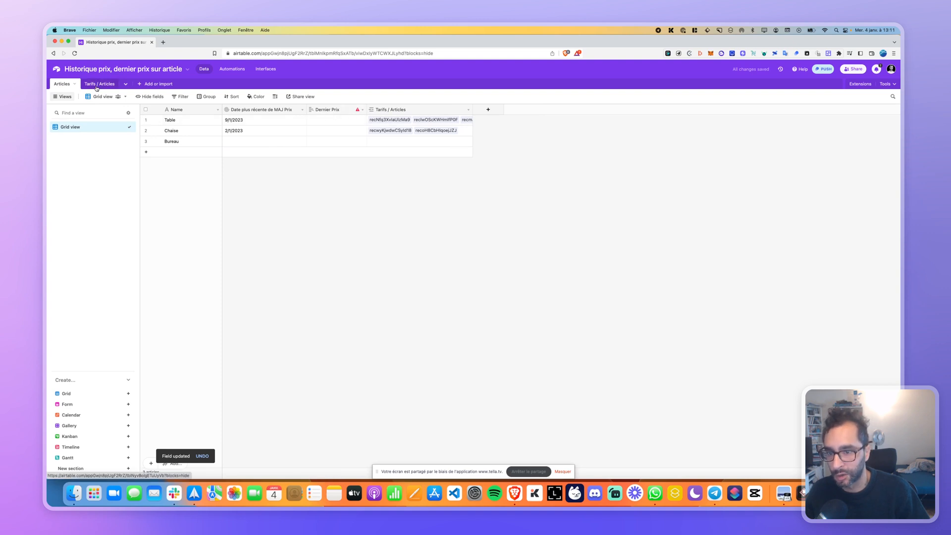
left_click(61, 84)
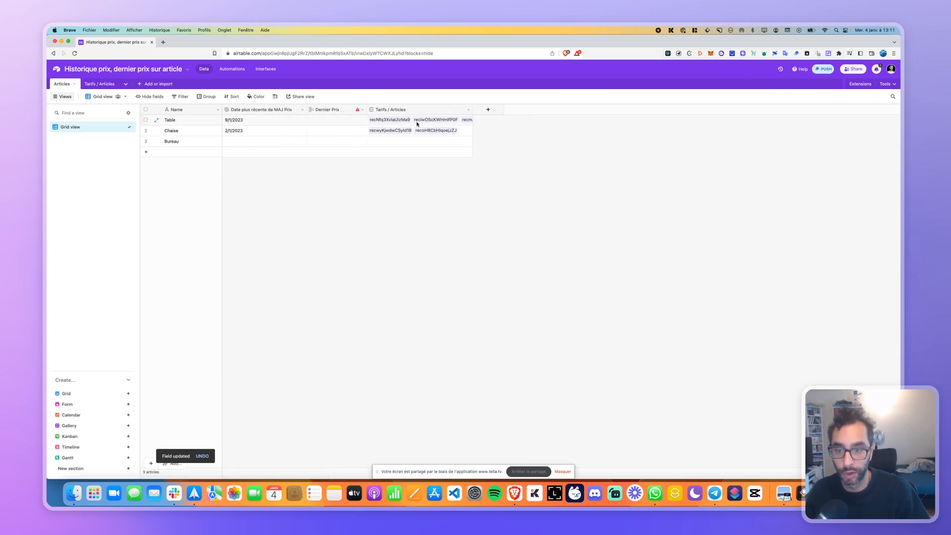
double_click(331, 110)
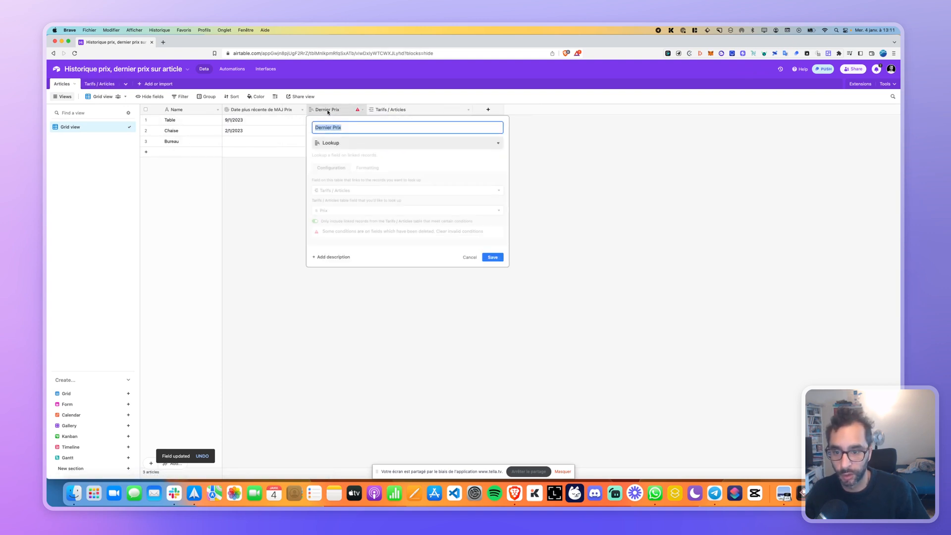
left_click(318, 222)
left_click(318, 221)
- Restrict the Dernier Prix lookup to linked records where "Prix le plus à jour ?" = 1 and save the field
left_click(352, 234)
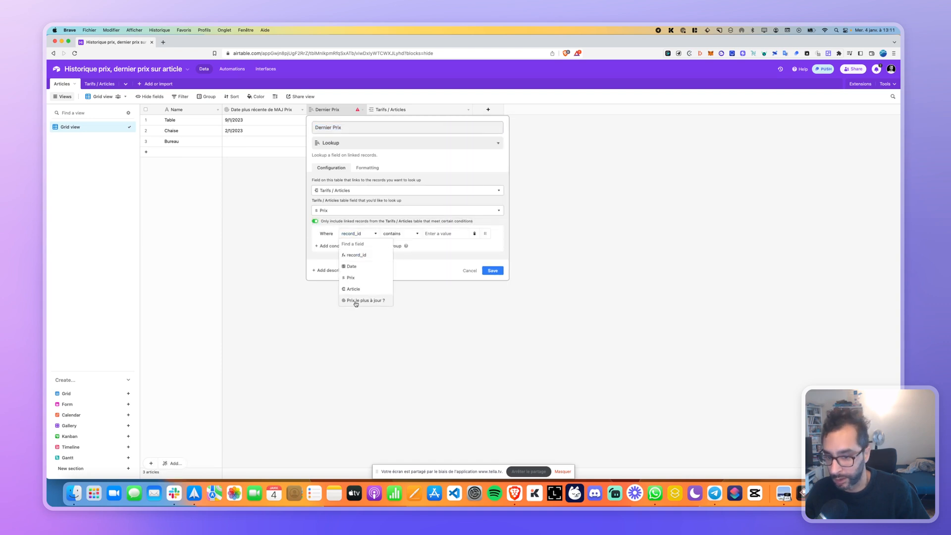
left_click(358, 301)
left_click(442, 233)
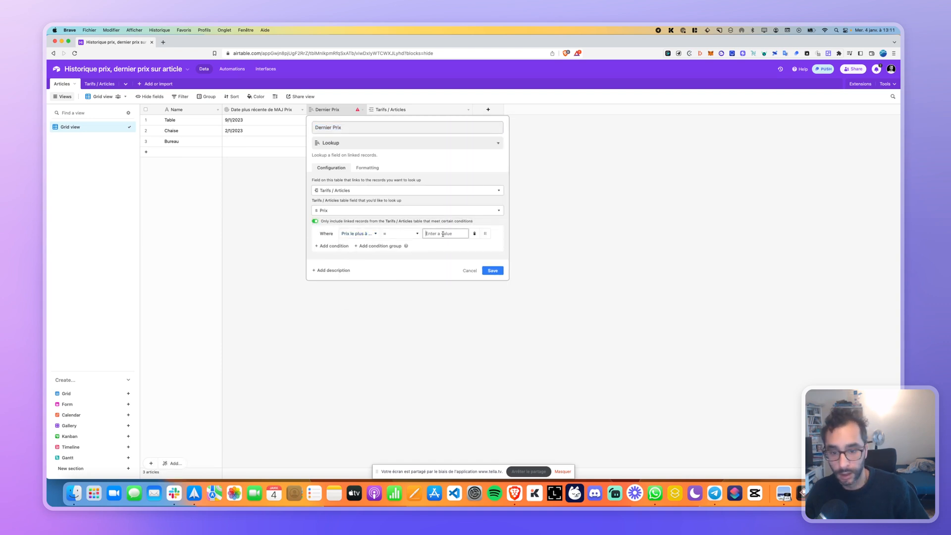
type("1")
left_click(483, 268)
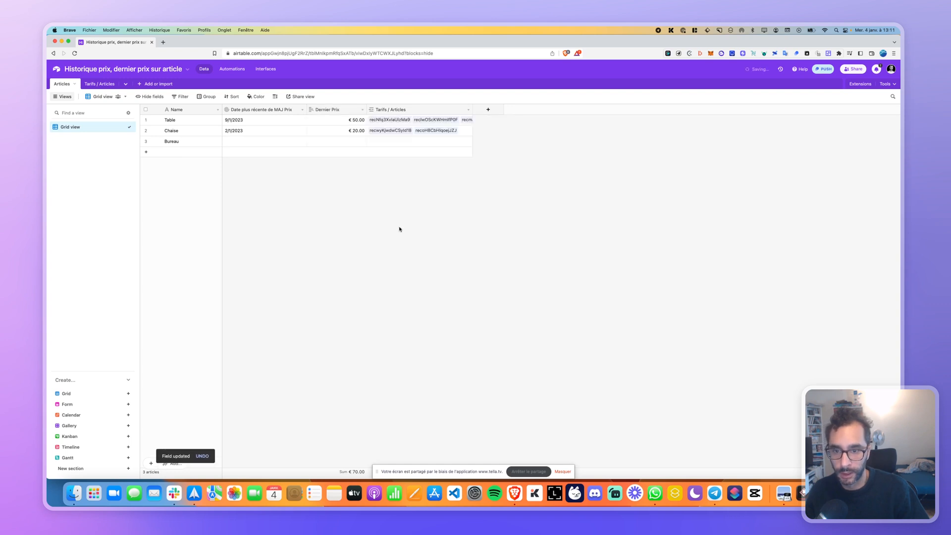
- Narrow the "Prix le plus à jour ?" column in the Tarifs / Articles table and return to the Articles table
left_click(92, 85)
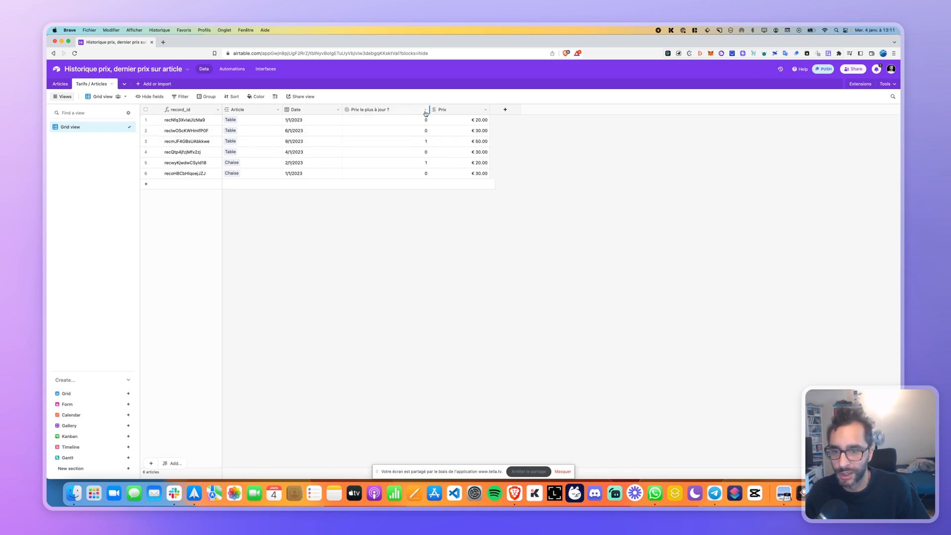
left_click_drag(450, 109, 389, 109)
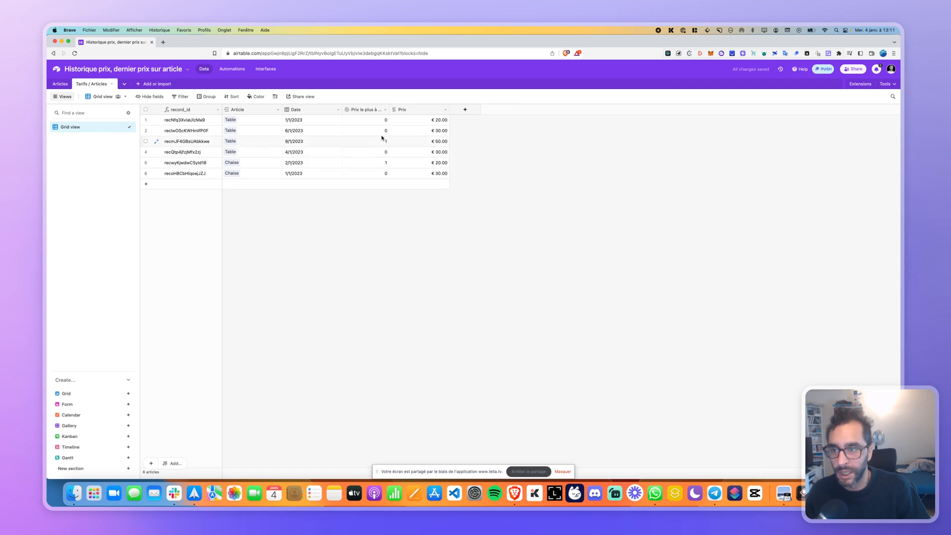
left_click(60, 84)
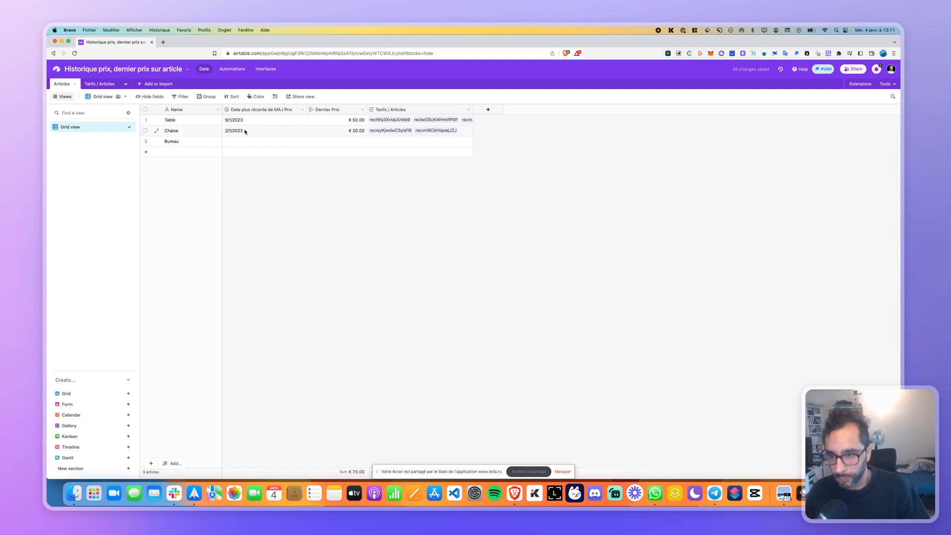